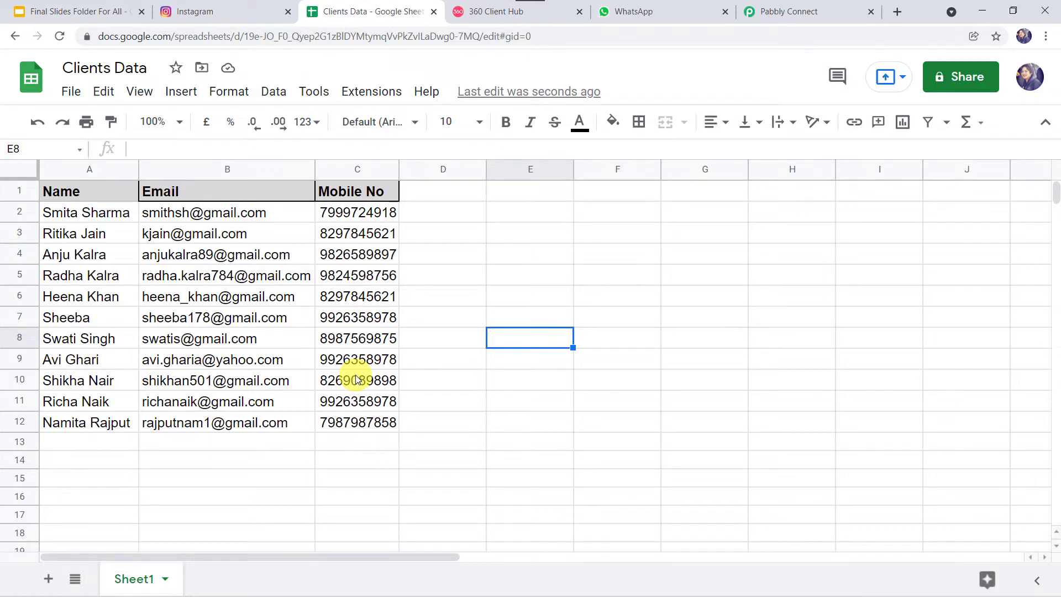
# Step: Switch to Instagram and start a new post with Dress Design 2.jpg, keeping the default crop and the Original filter
pyautogui.click(239, 12)
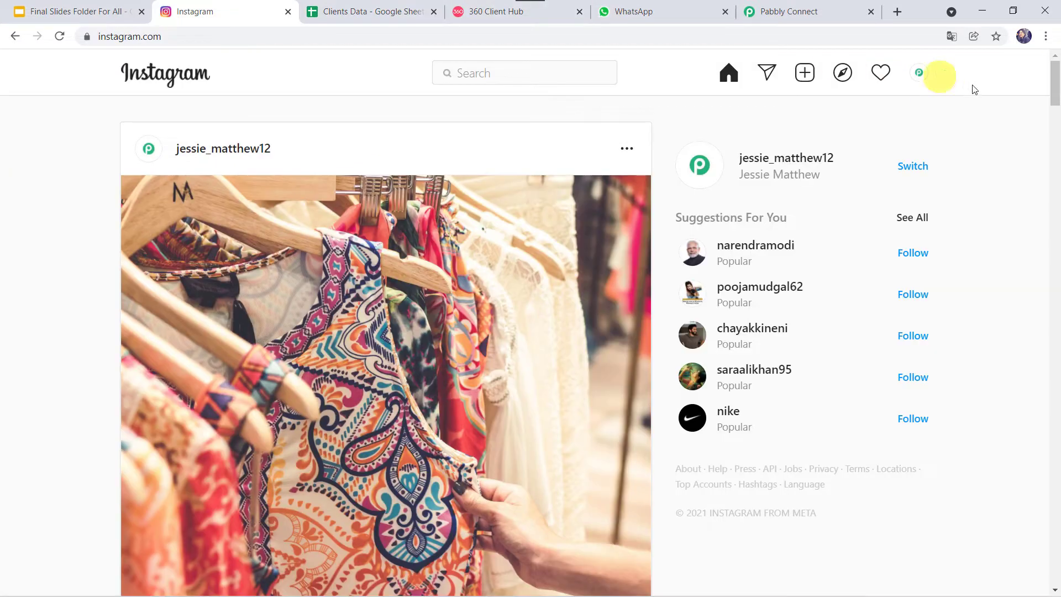
pyautogui.click(806, 75)
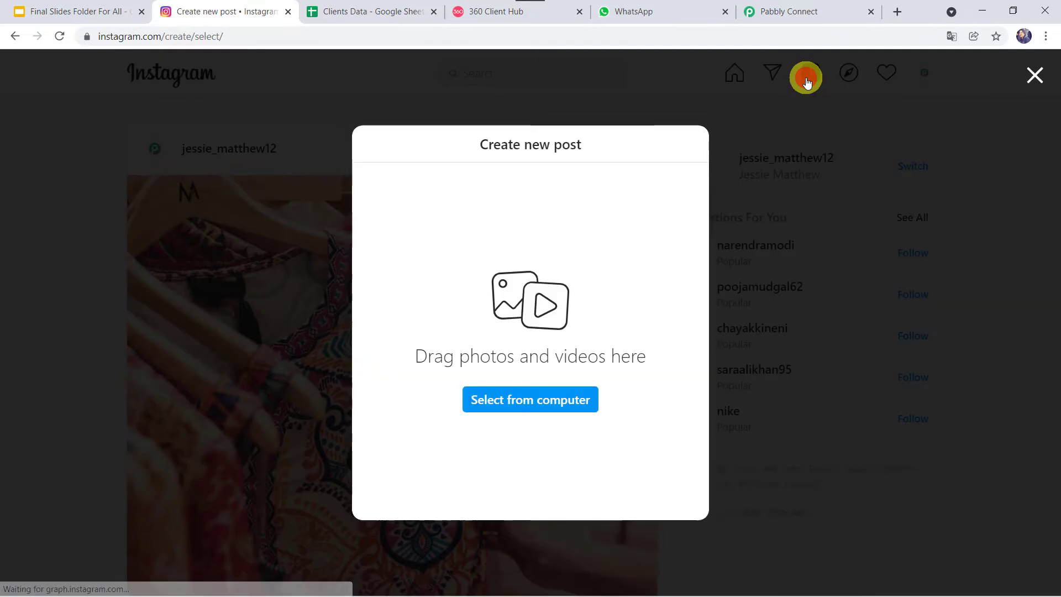
pyautogui.click(543, 404)
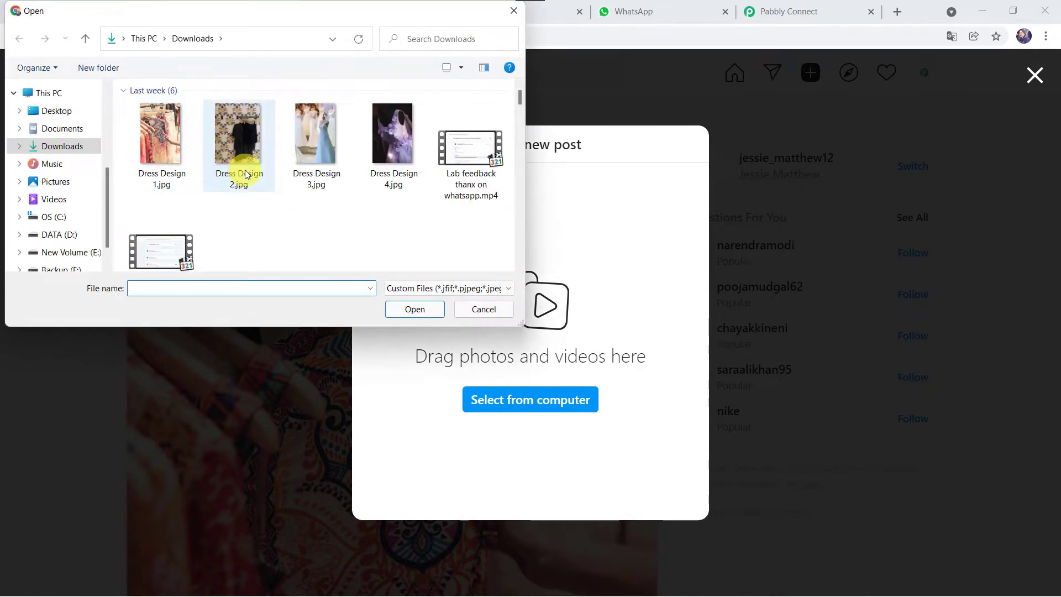
pyautogui.doubleClick(246, 175)
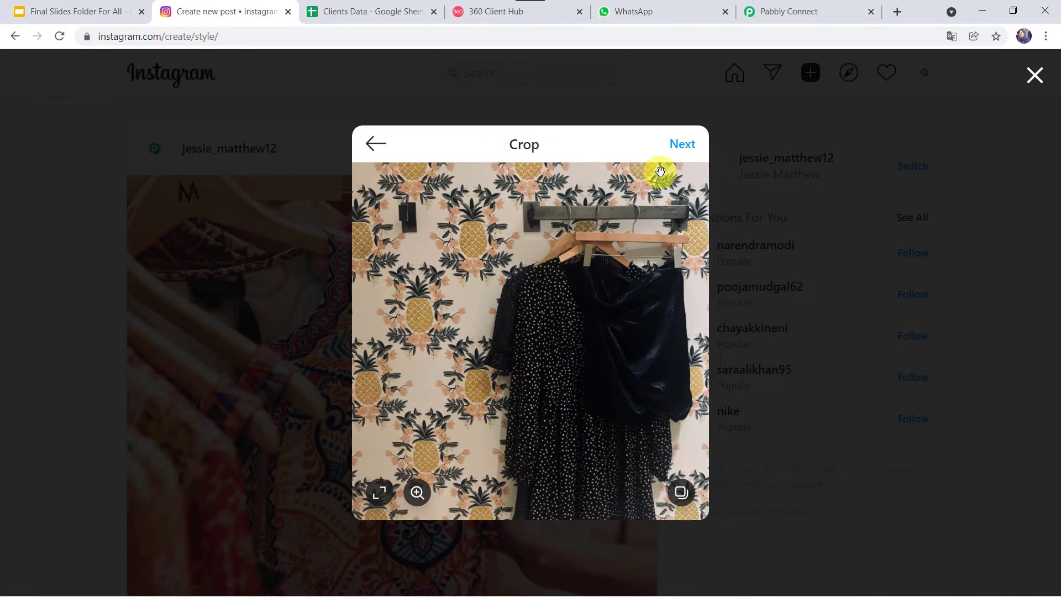
pyautogui.click(682, 144)
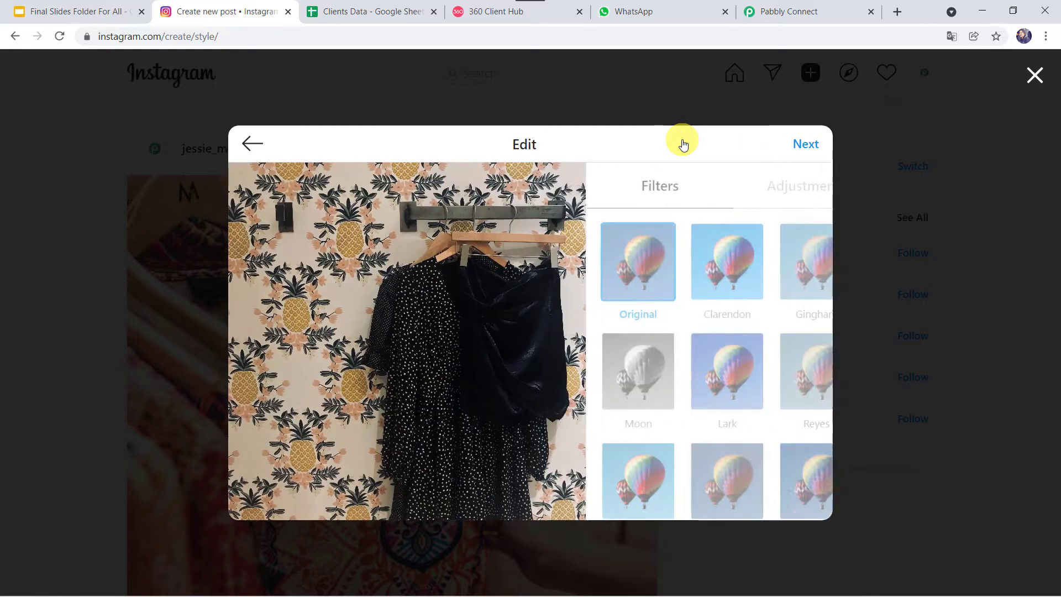
pyautogui.click(822, 145)
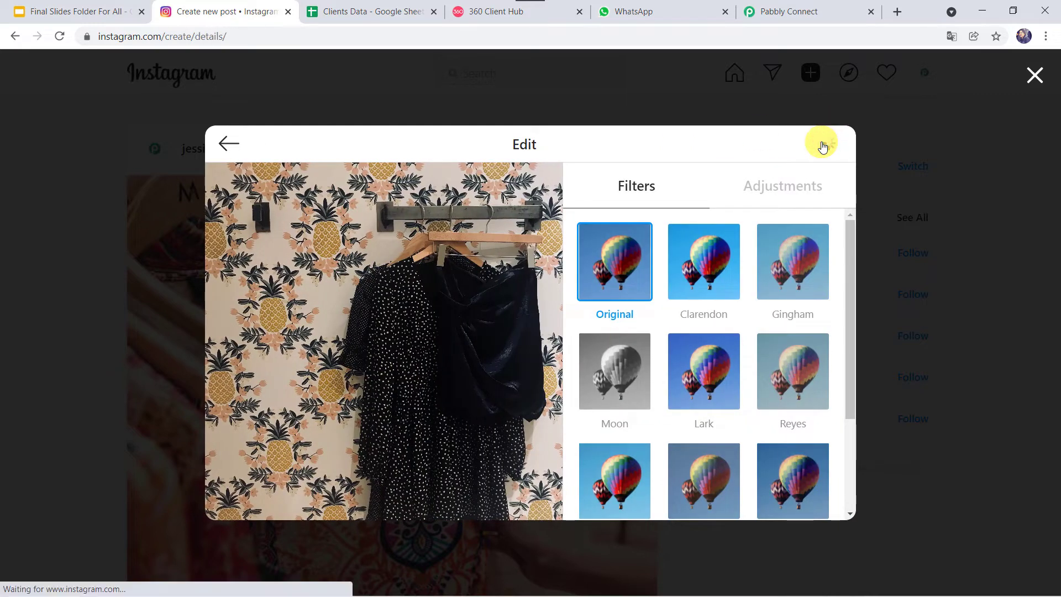
# Step: Caption the post "The difference between style and fashion is quality." and share it
pyautogui.click(673, 222)
pyautogui.write('The difference between style and fashion is quality.')
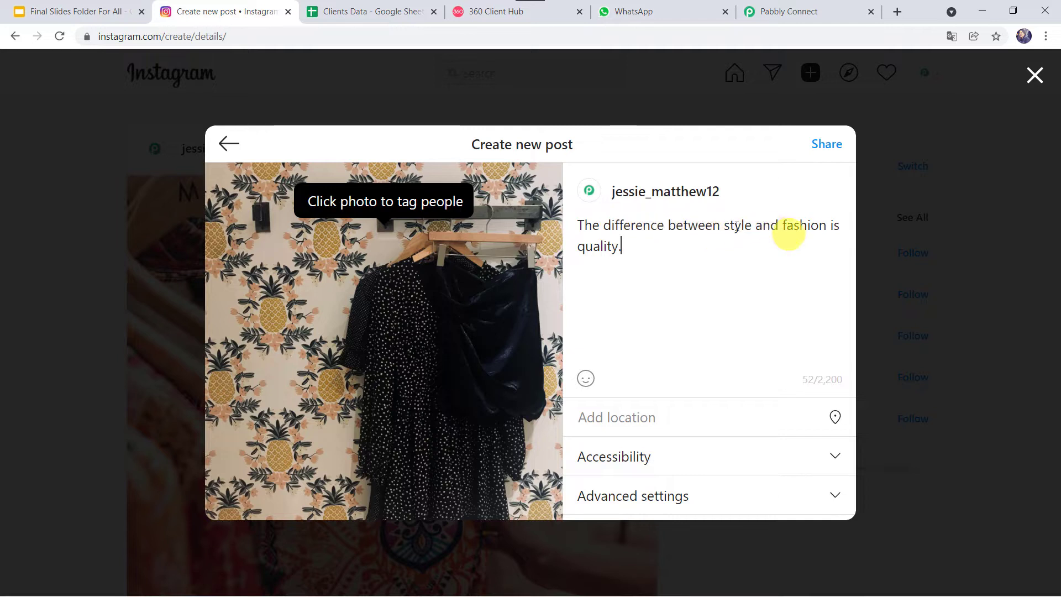
pyautogui.click(832, 146)
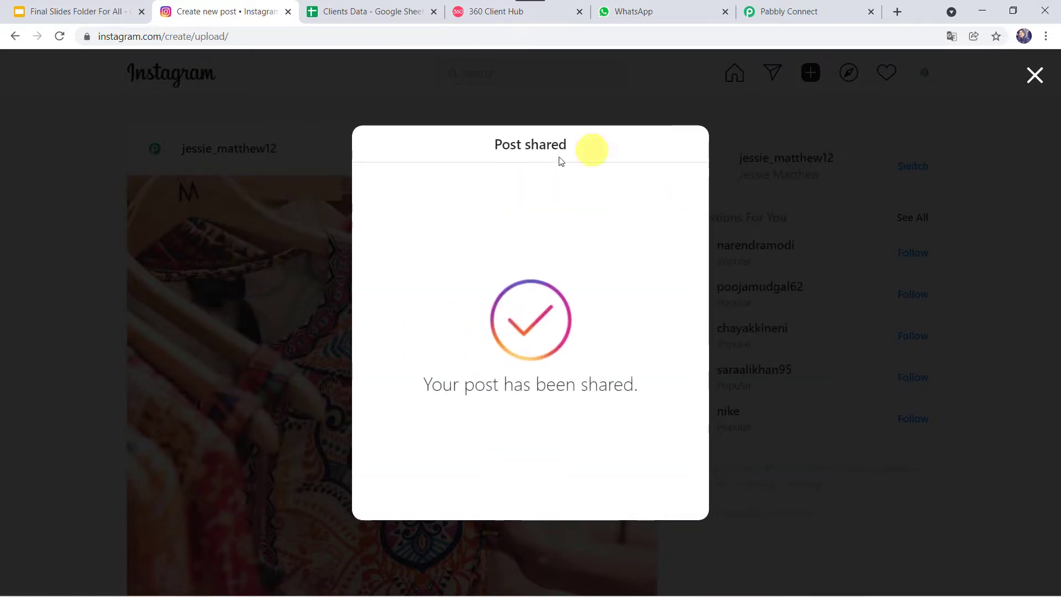
pyautogui.click(1035, 74)
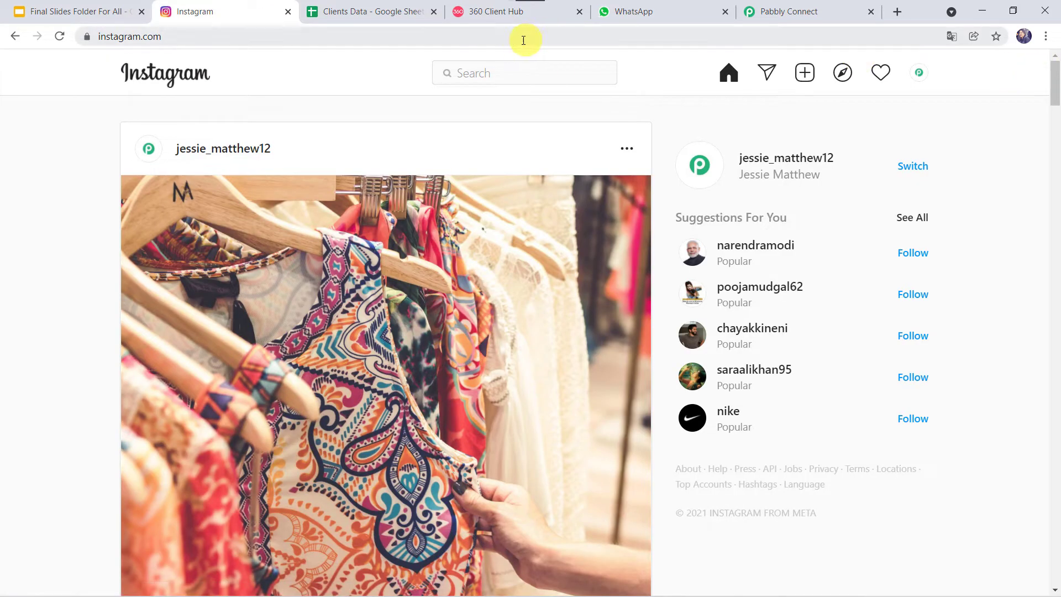
# Step: Reload the Instagram feed and look over the newly published dress post
pyautogui.click(519, 39)
pyautogui.press('Return')
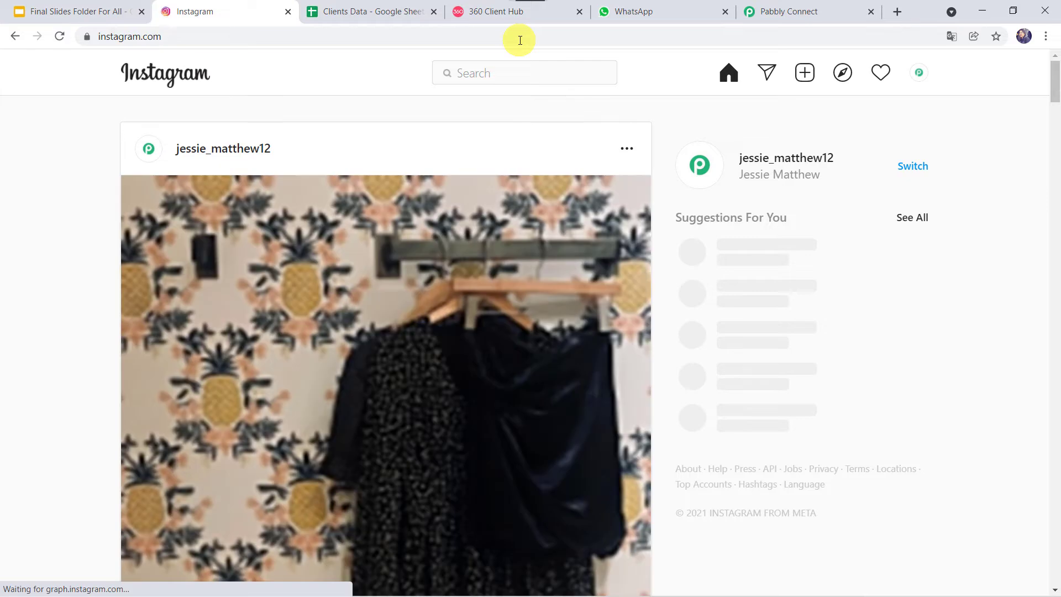
pyautogui.scroll(-3, 377, 339)
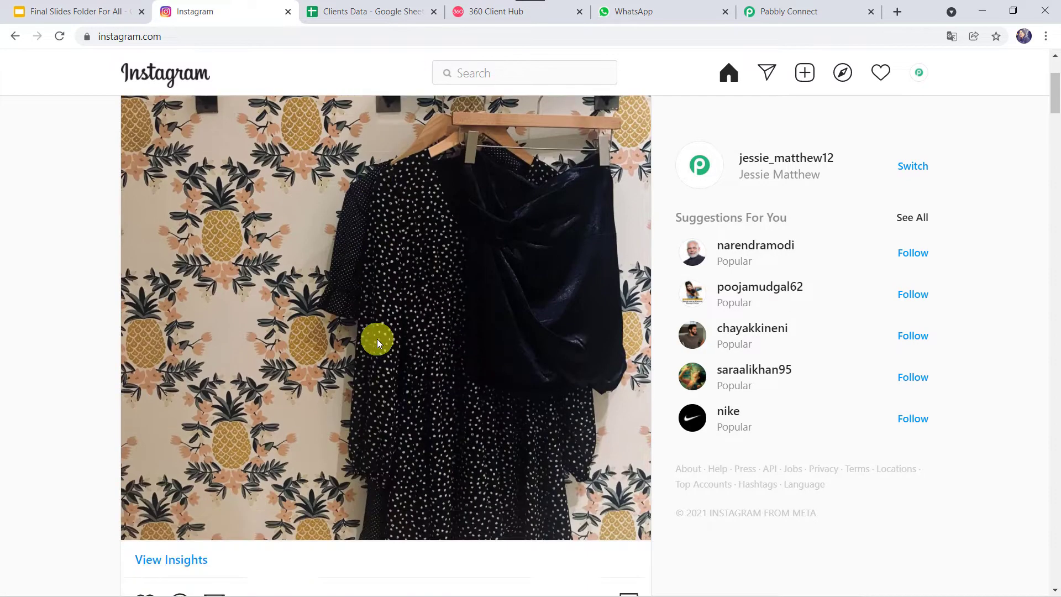
pyautogui.scroll(-2, 377, 339)
pyautogui.scroll(3, 376, 339)
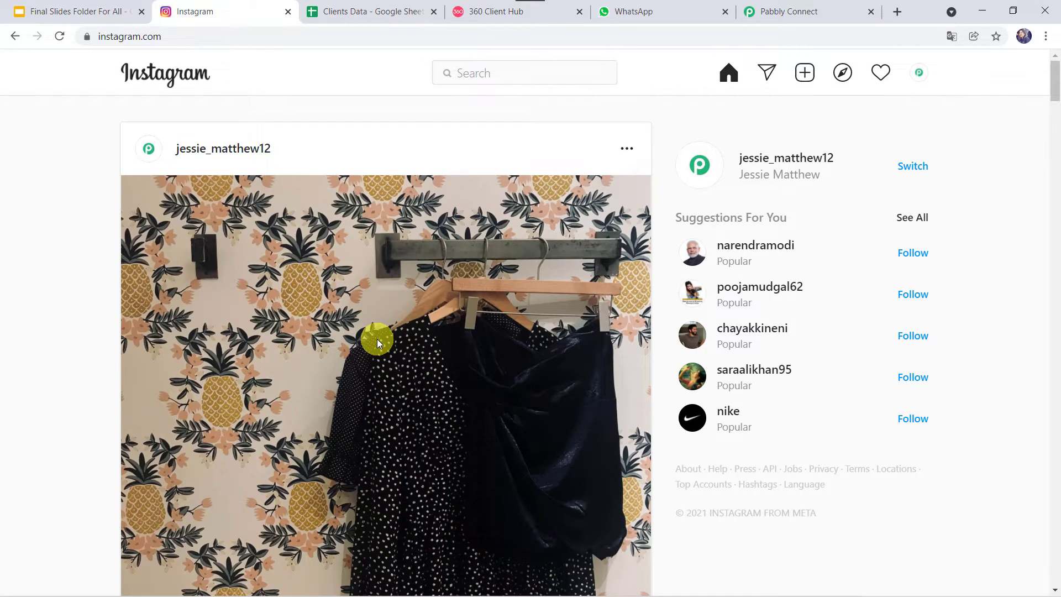
# Step: Switch to WhatsApp, read the new post notification message and follow its Instagram link
pyautogui.click(665, 11)
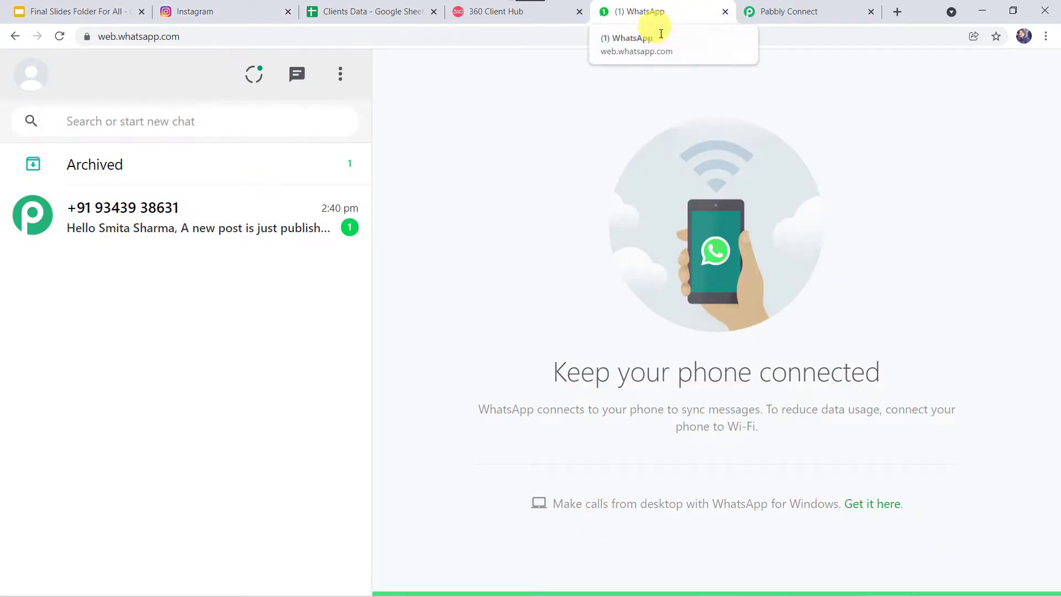
pyautogui.click(174, 220)
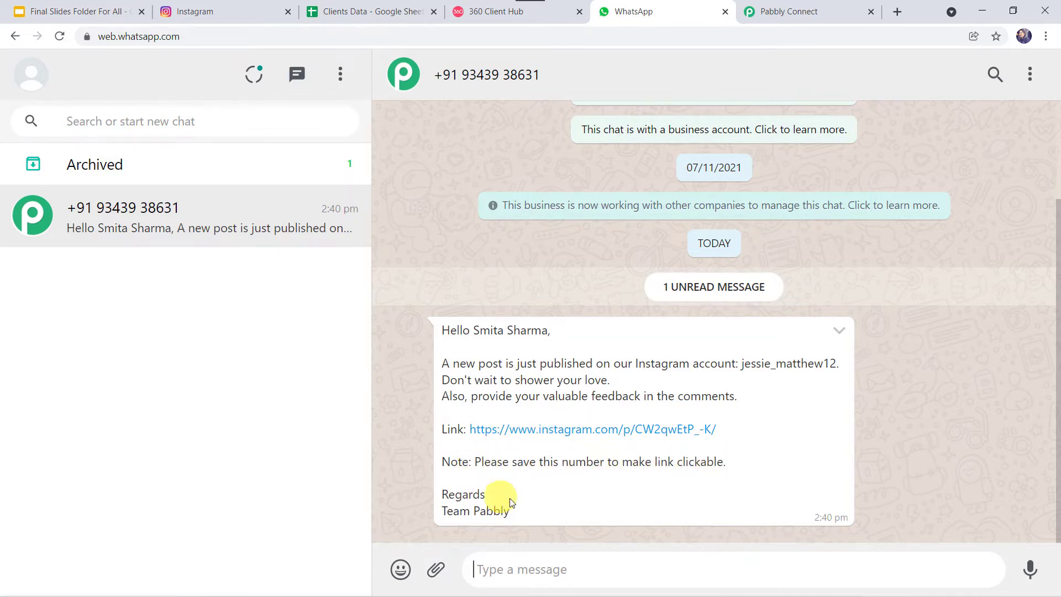
pyautogui.click(580, 435)
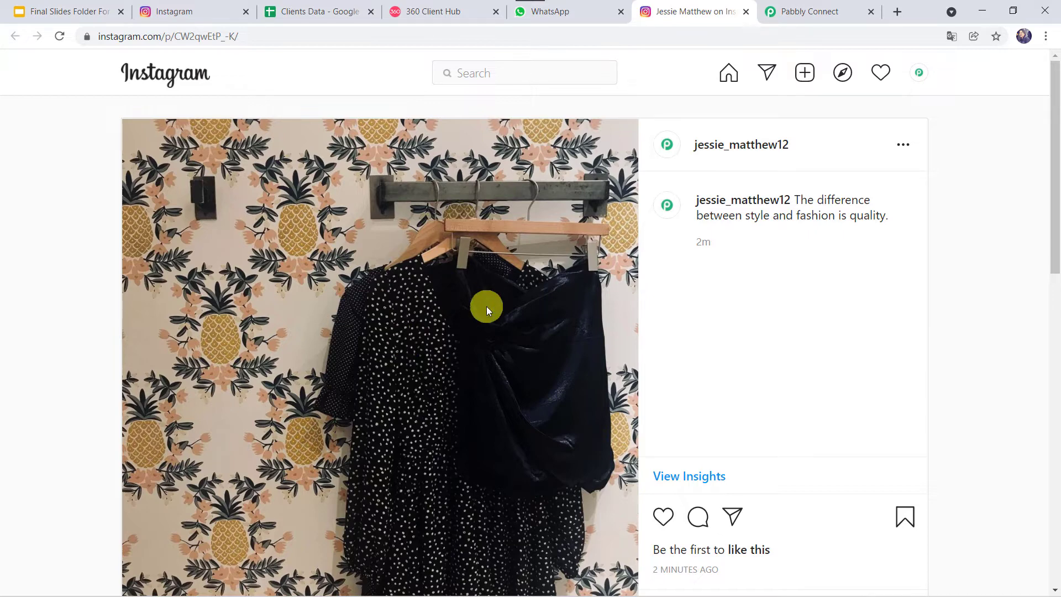
# Step: Check the Instagram feed, the first client's name and mobile number in the Clients Data sheet, and return to WhatsApp
pyautogui.click(215, 13)
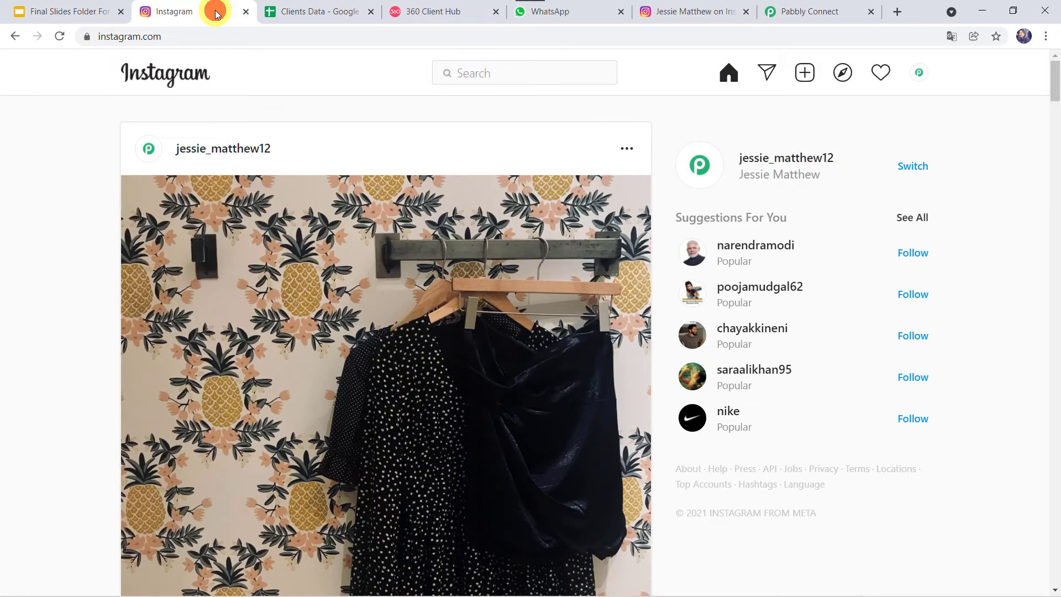
pyautogui.click(324, 11)
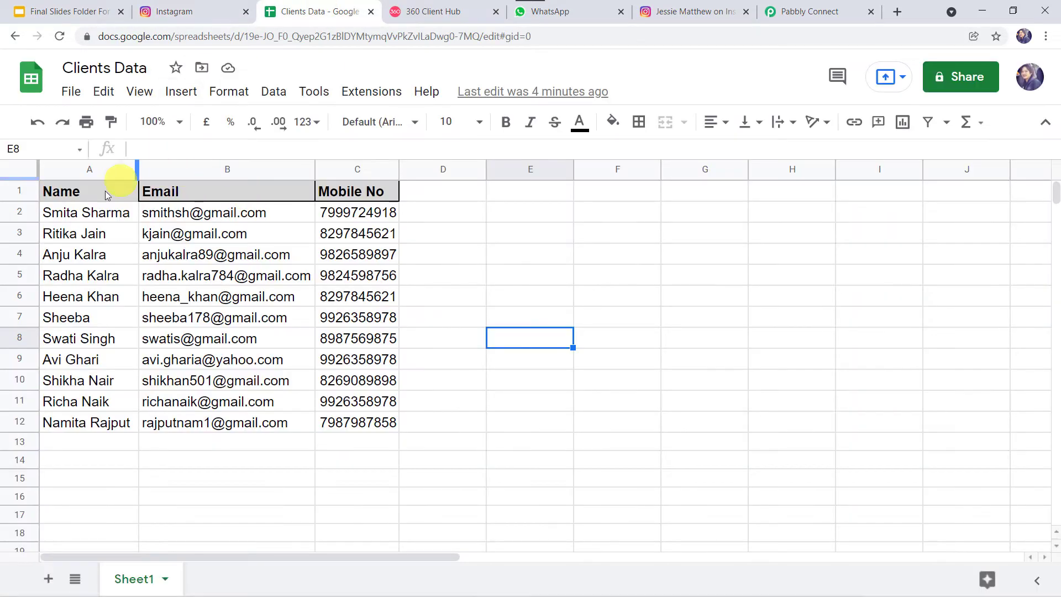
pyautogui.click(86, 219)
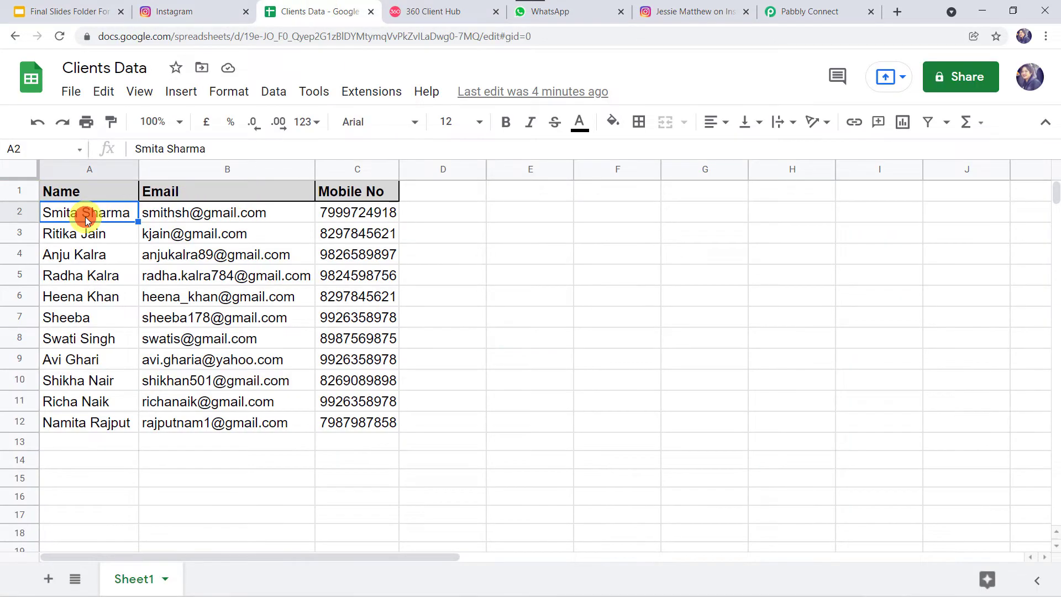
pyautogui.click(347, 216)
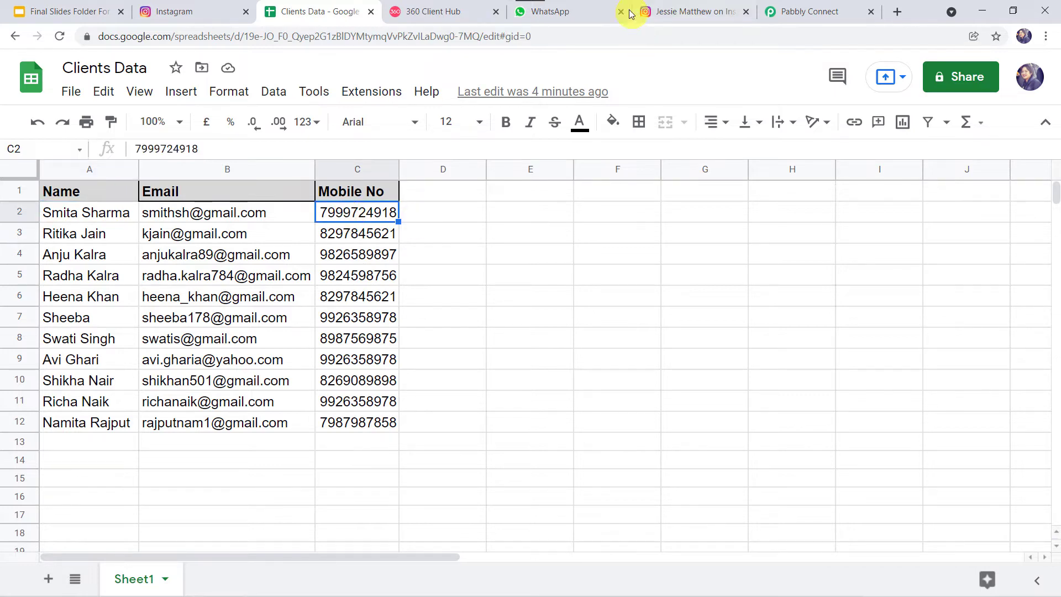
pyautogui.click(553, 11)
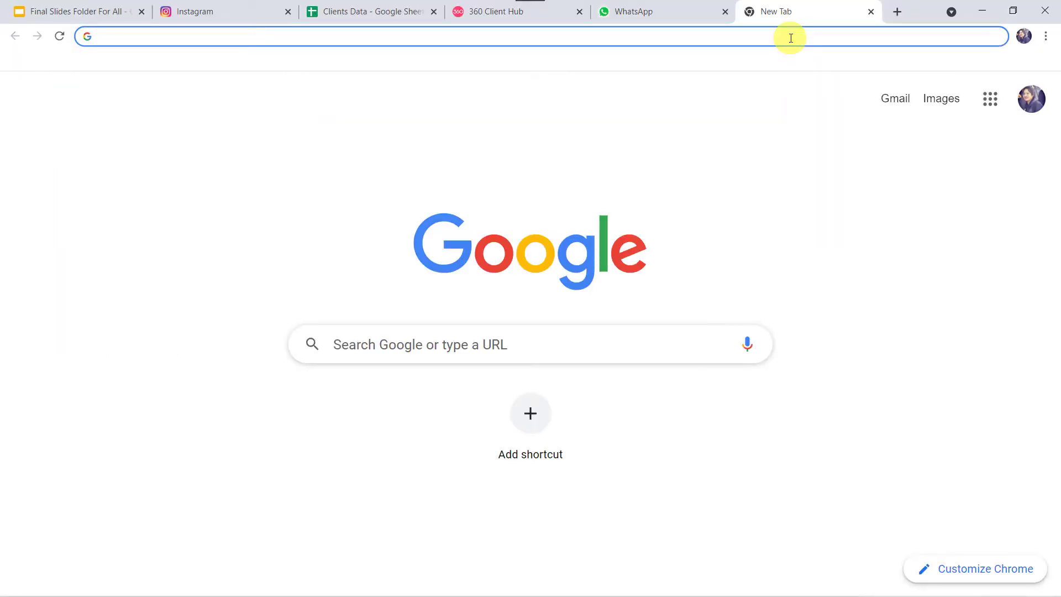
# Step: Go to pabbly.com, sign in from the Pabbly Connect product page and open the Pabbly Connect dashboard
pyautogui.write('pabbly.com')
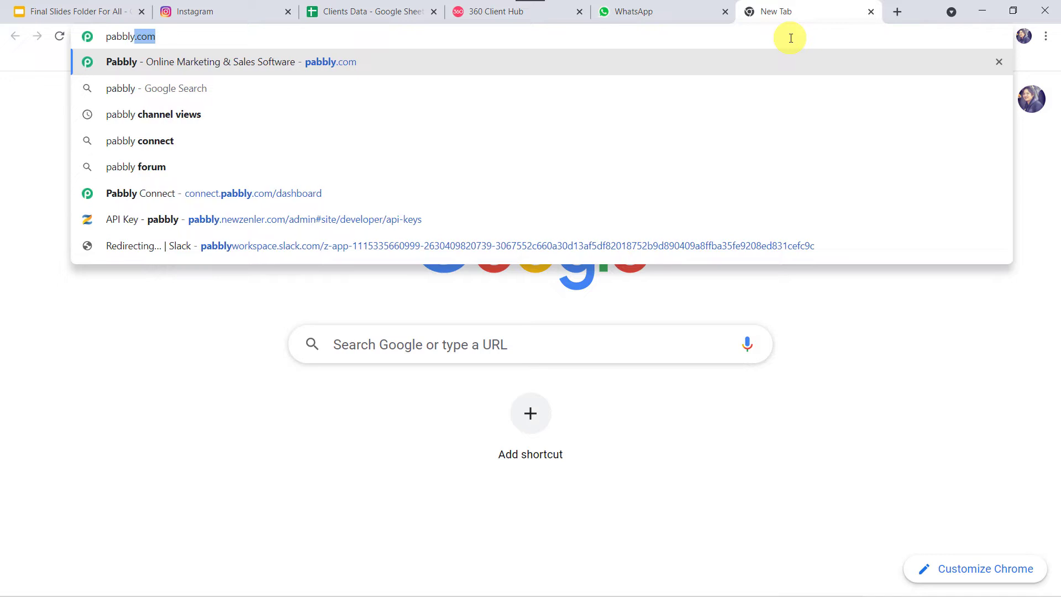
pyautogui.press('Return')
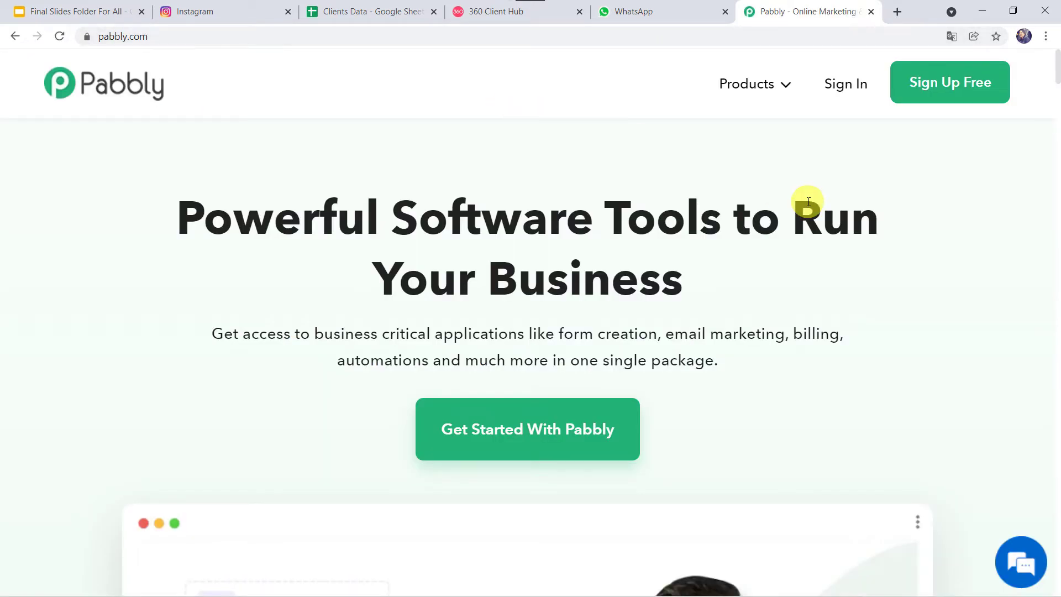
pyautogui.moveTo(742, 82)
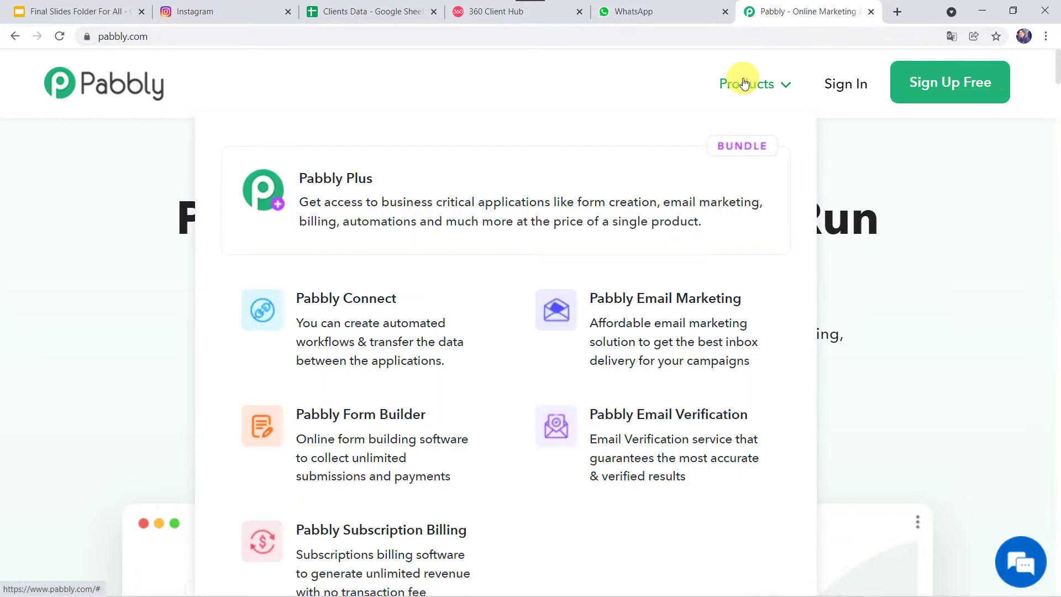
pyautogui.click(355, 293)
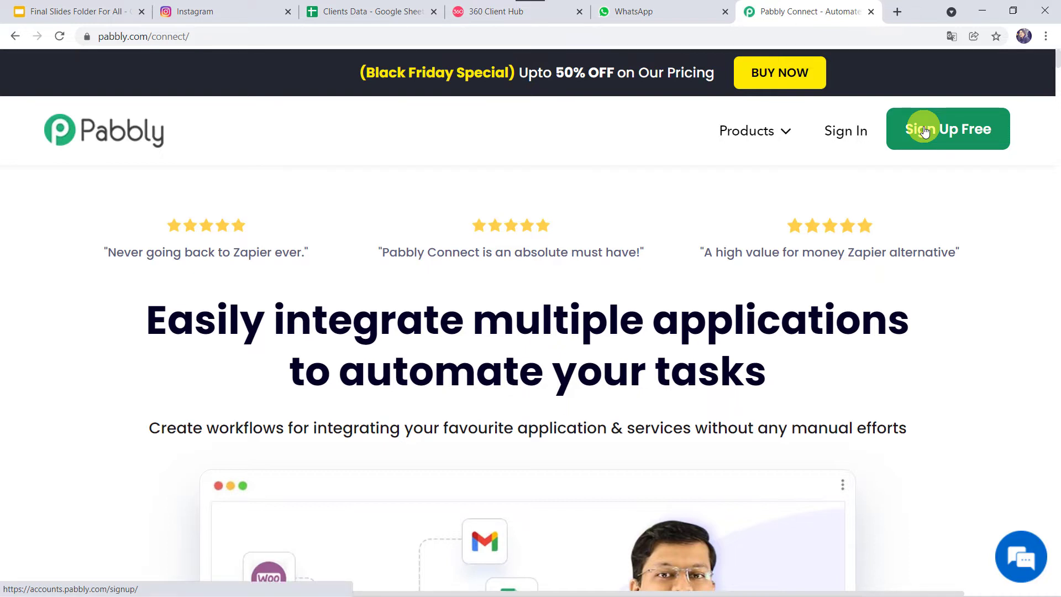
pyautogui.click(842, 134)
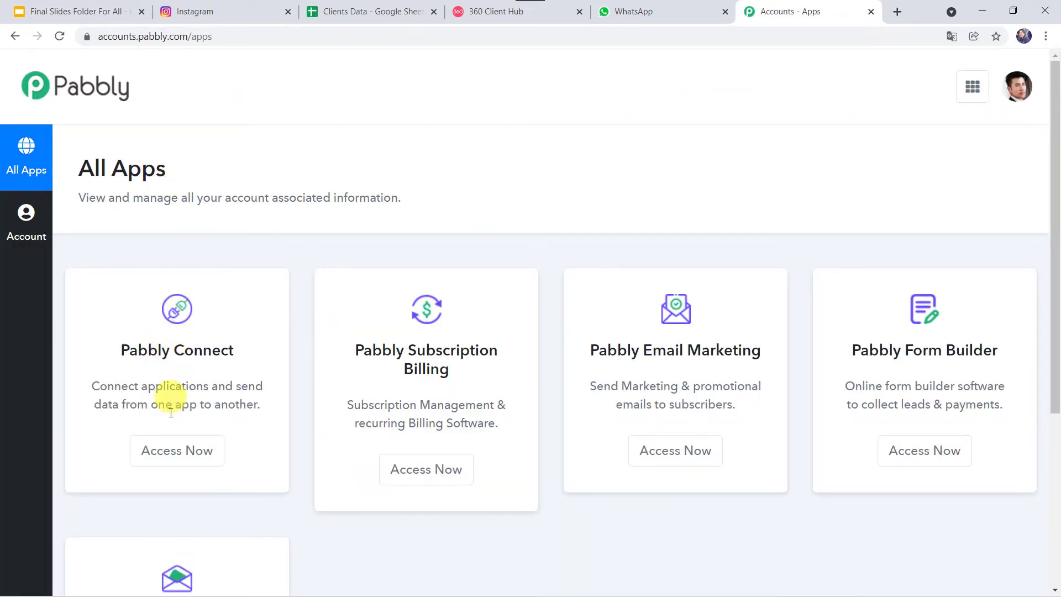
pyautogui.click(174, 449)
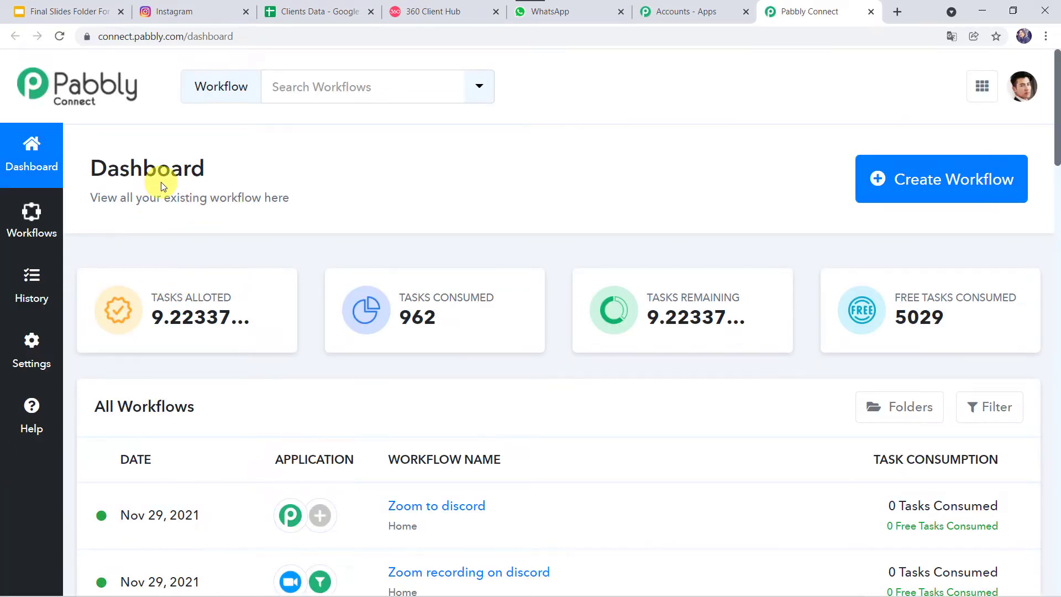
# Step: Create a new workflow named "Instagram and WhatsApp Integration"
pyautogui.click(902, 183)
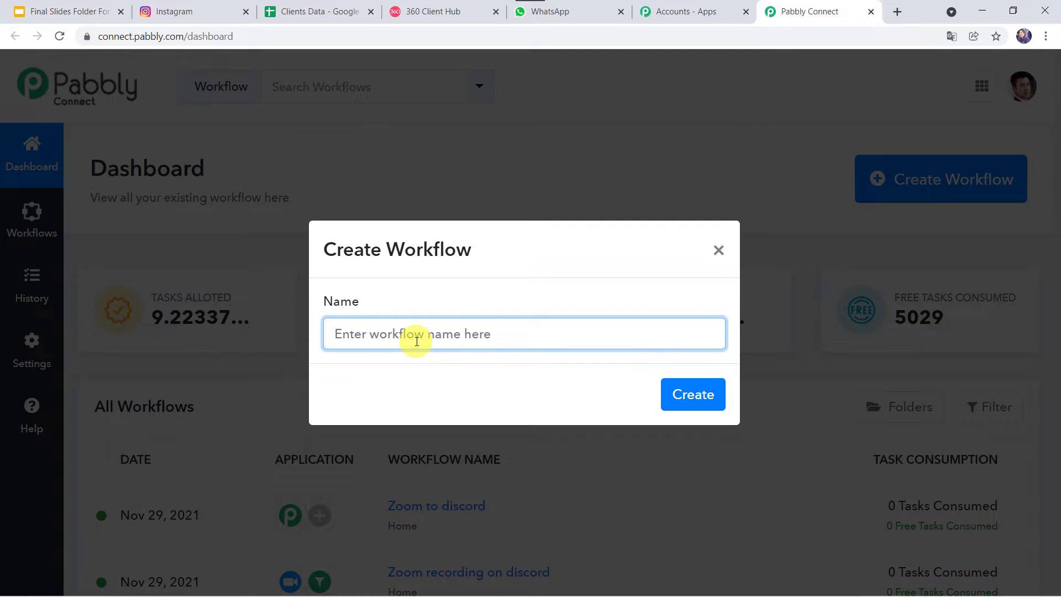
pyautogui.write('In')
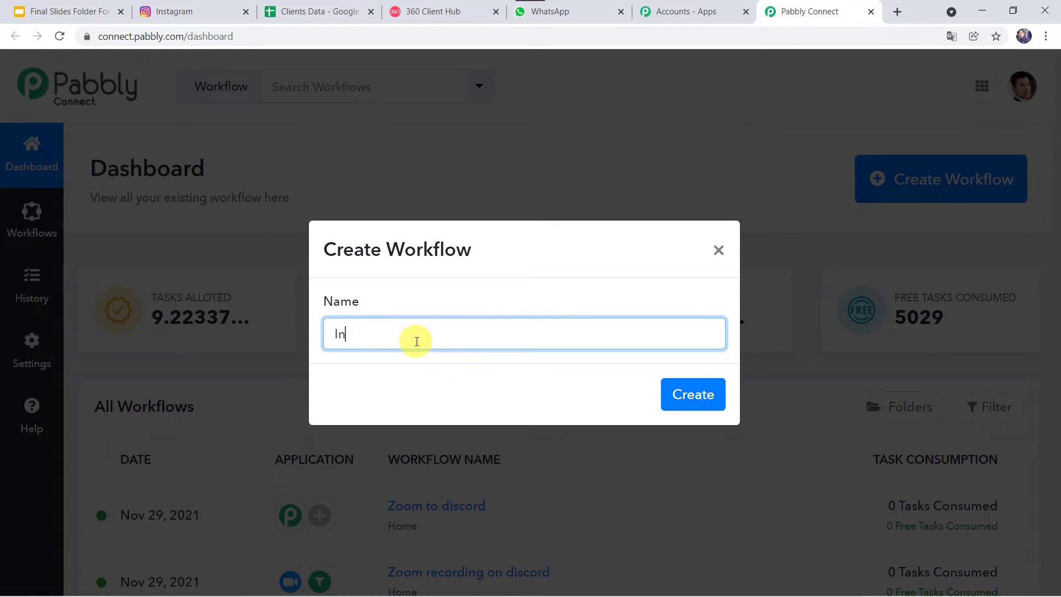
pyautogui.write('stagram and Whats')
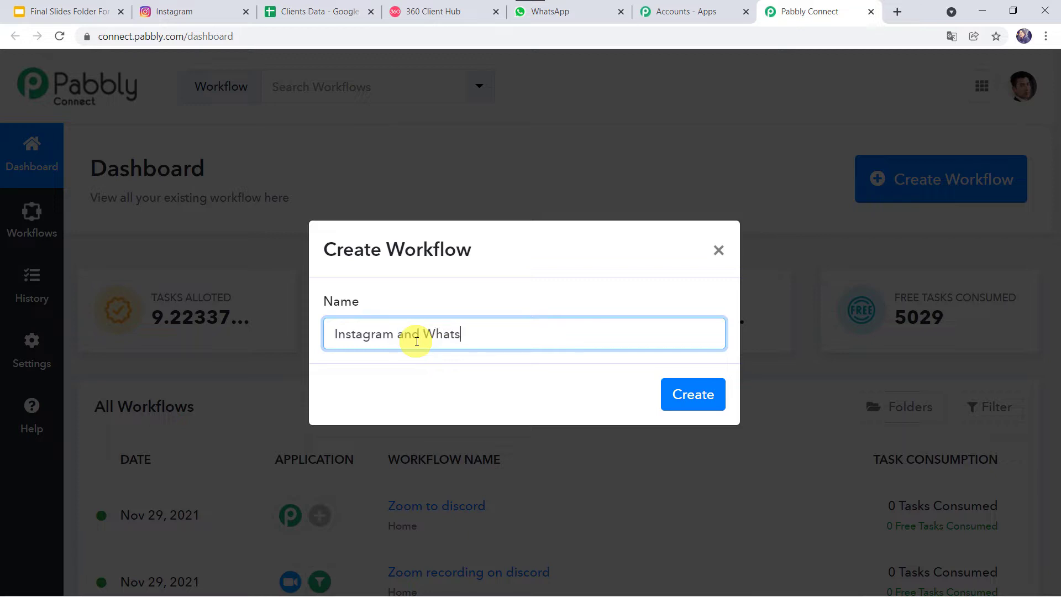
pyautogui.write('App Integration')
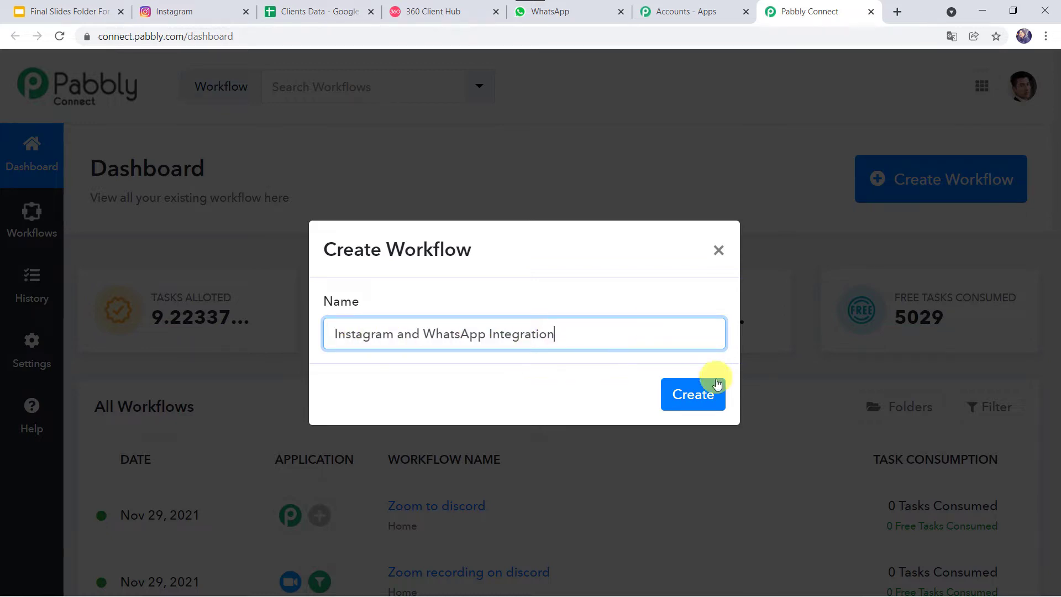
pyautogui.click(695, 396)
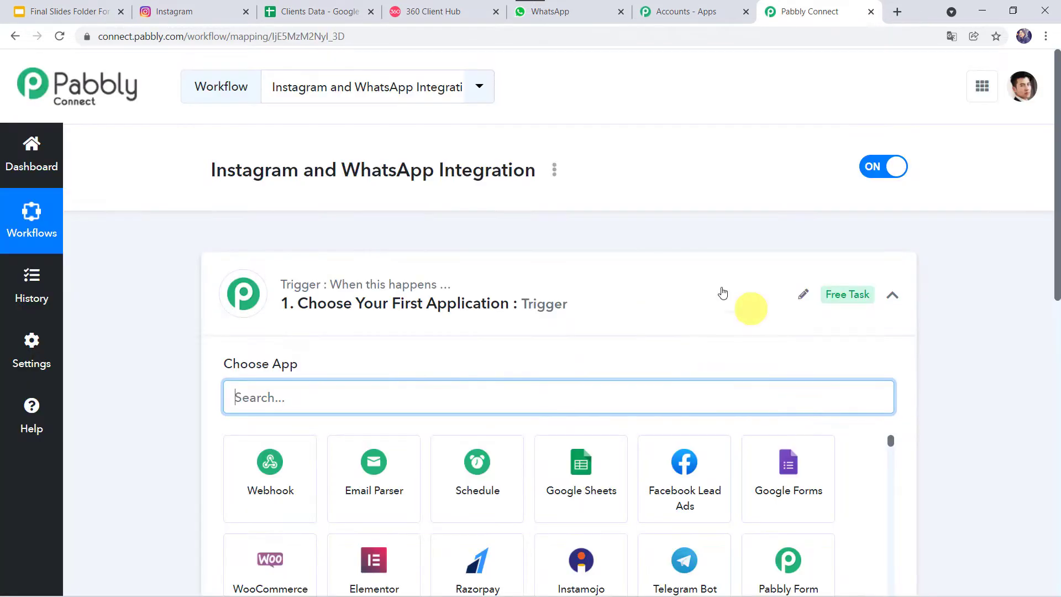
# Step: Set the workflow trigger to Instagram for Business with the event New Media Posted in My Account
pyautogui.click(647, 281)
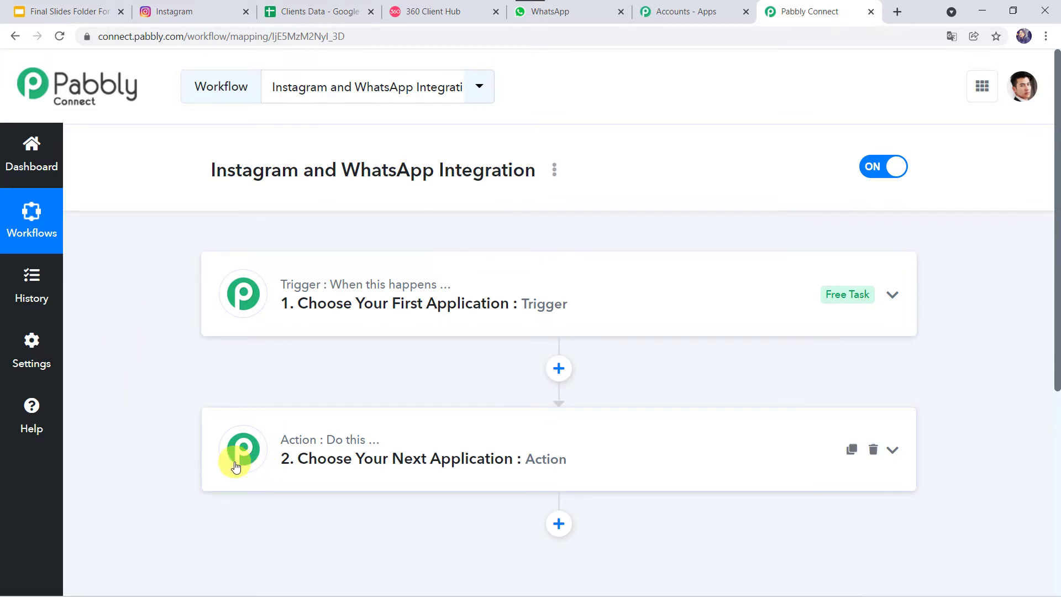
pyautogui.click(576, 297)
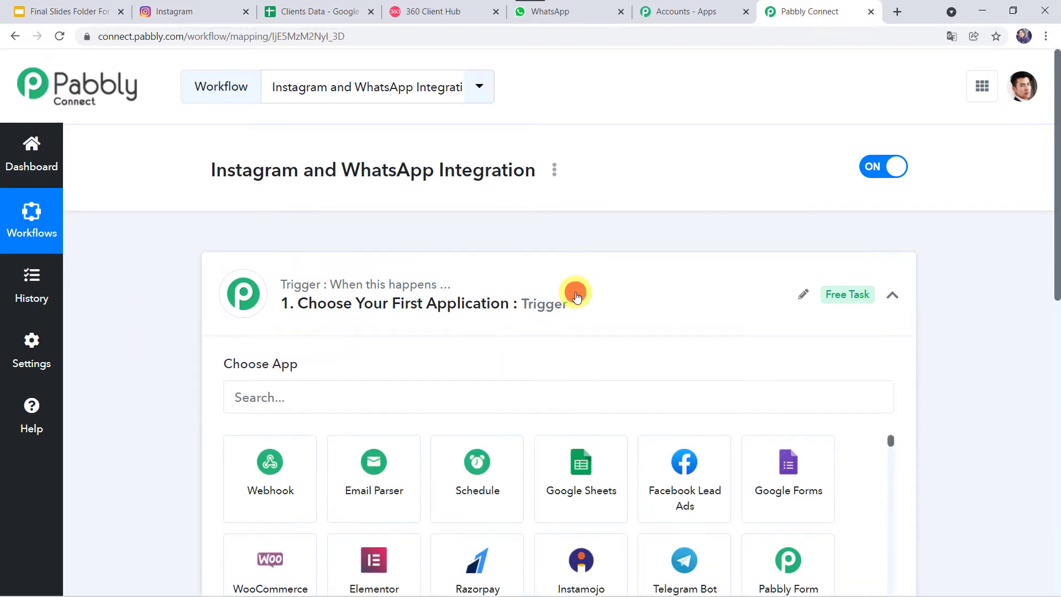
pyautogui.click(422, 267)
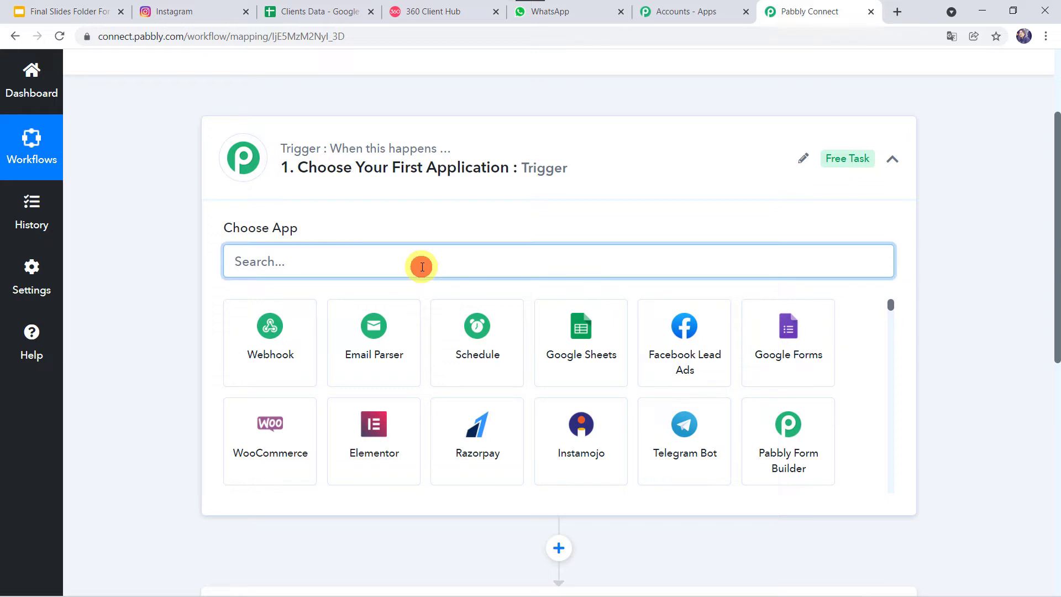
pyautogui.write('Insta')
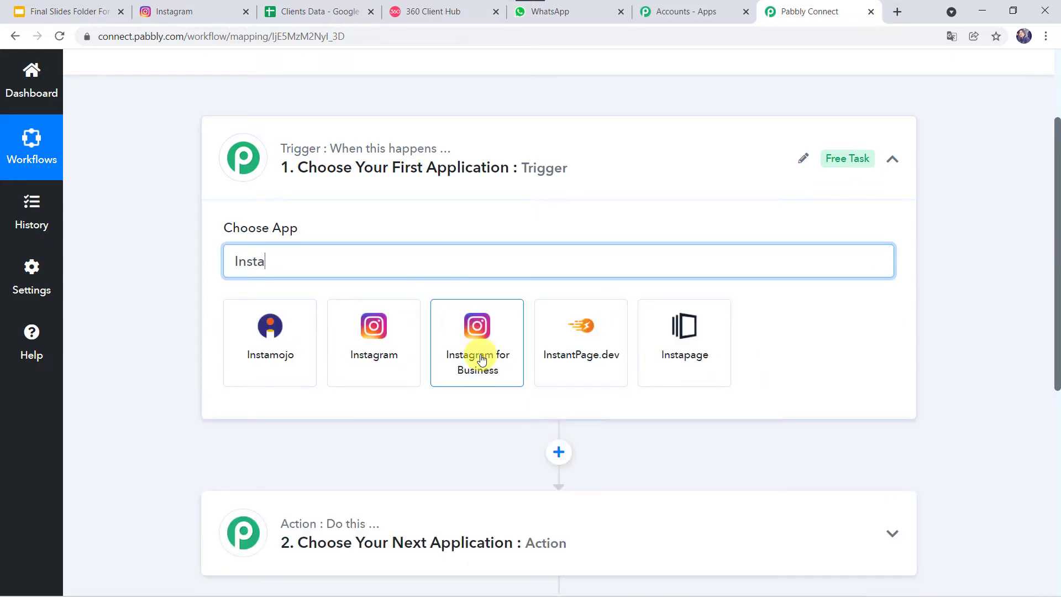
pyautogui.click(481, 359)
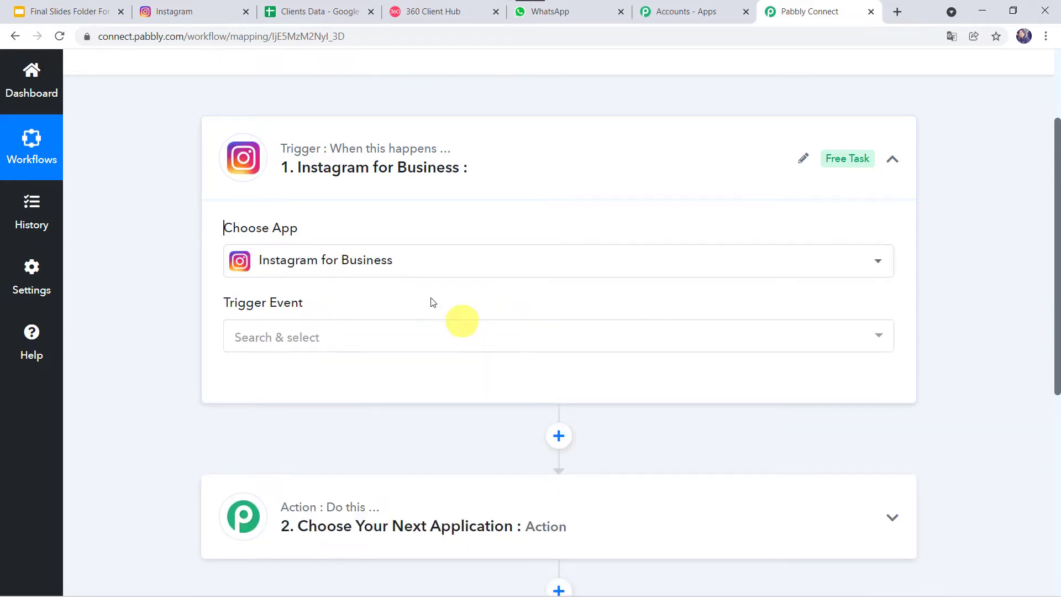
pyautogui.click(336, 337)
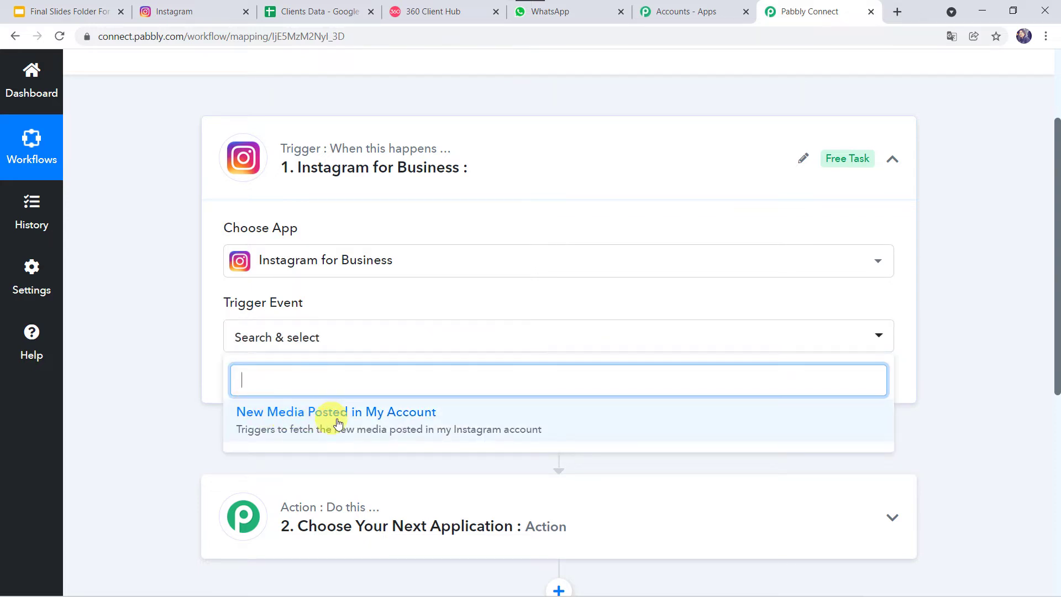
pyautogui.click(408, 423)
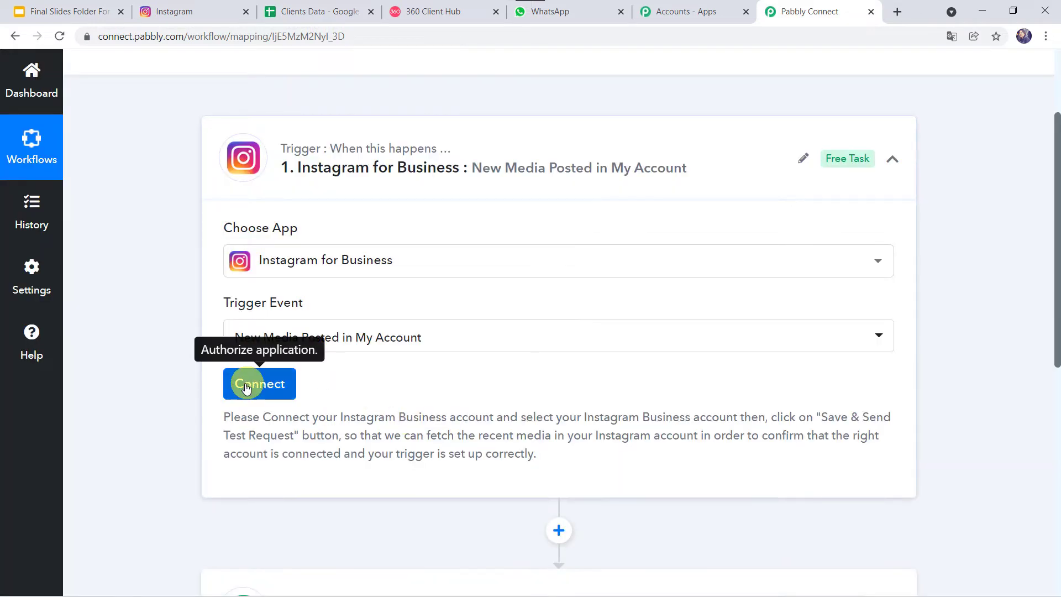
# Step: Connect the trigger through a new Instagram for Business connection and select the available Instagram account to use
pyautogui.click(244, 391)
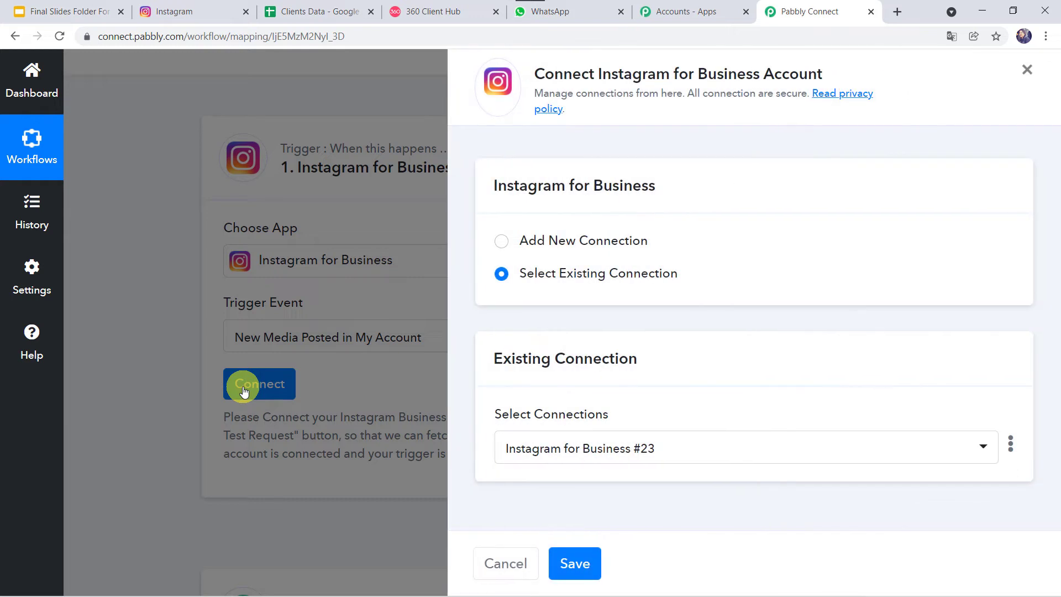
pyautogui.click(553, 240)
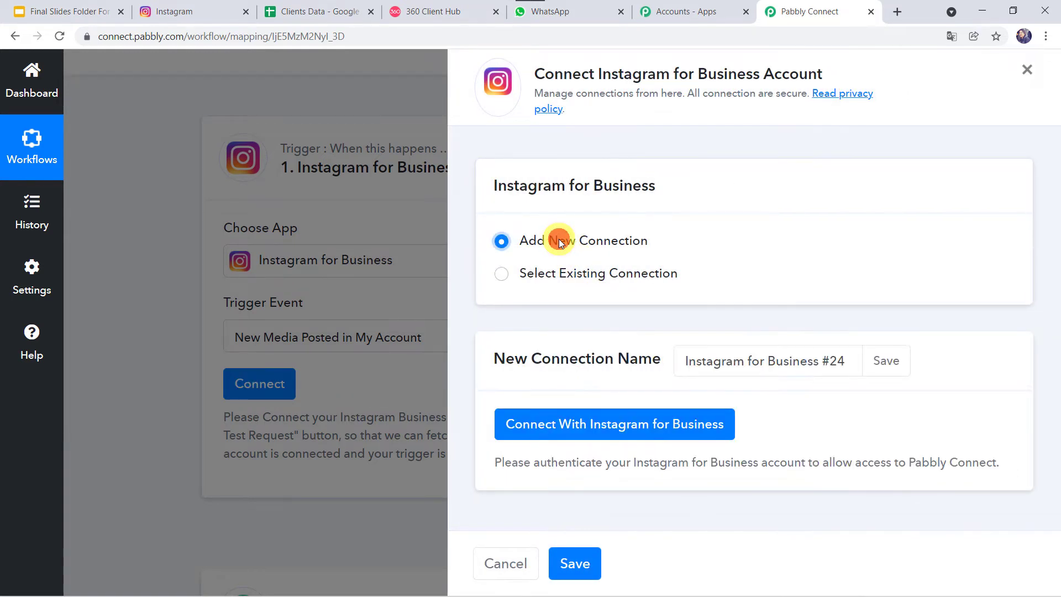
pyautogui.click(699, 433)
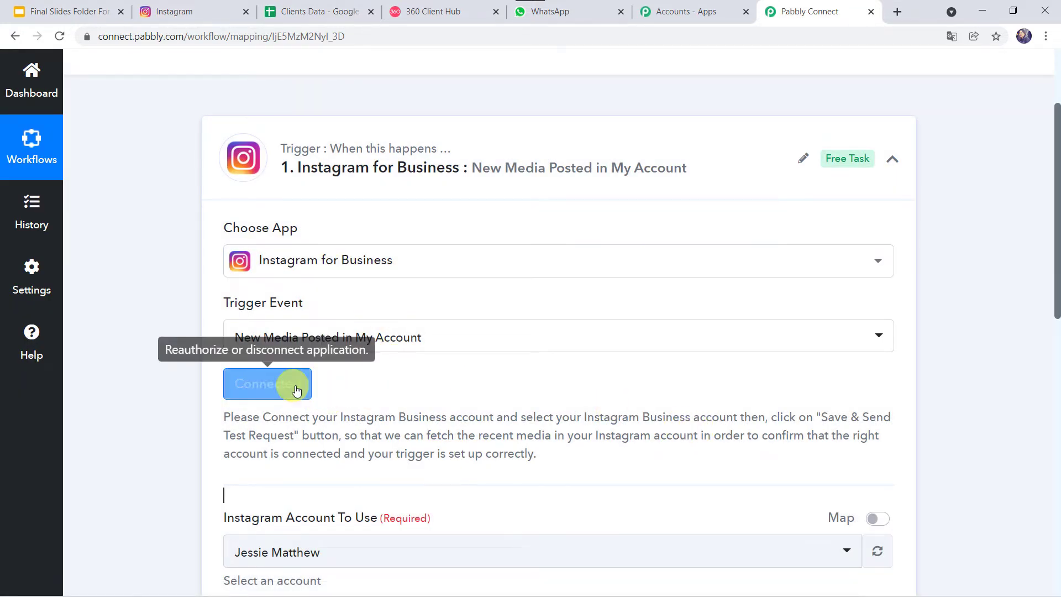
pyautogui.scroll(-3, 421, 383)
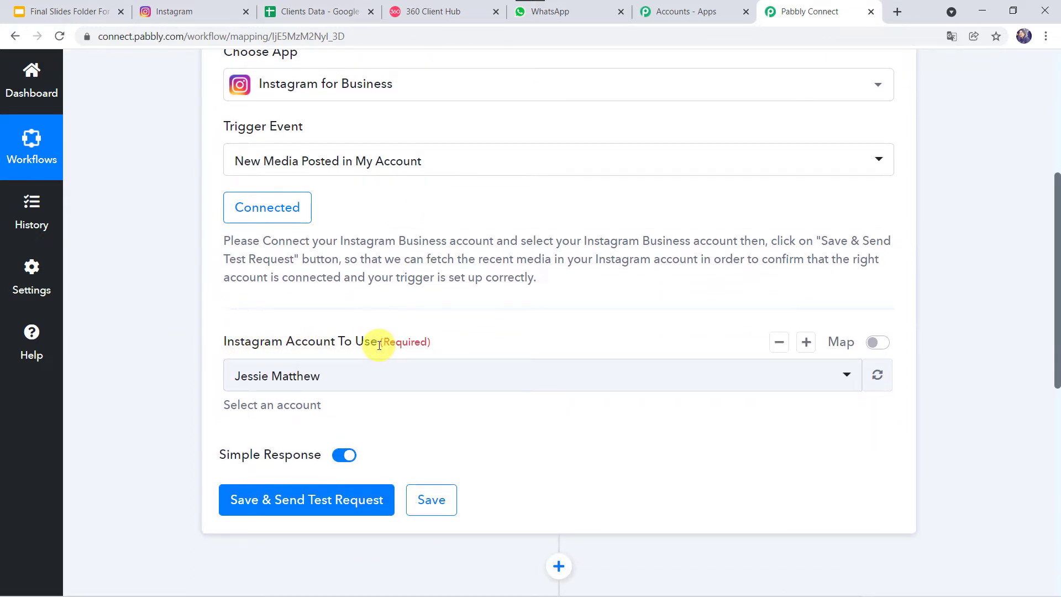
pyautogui.click(364, 385)
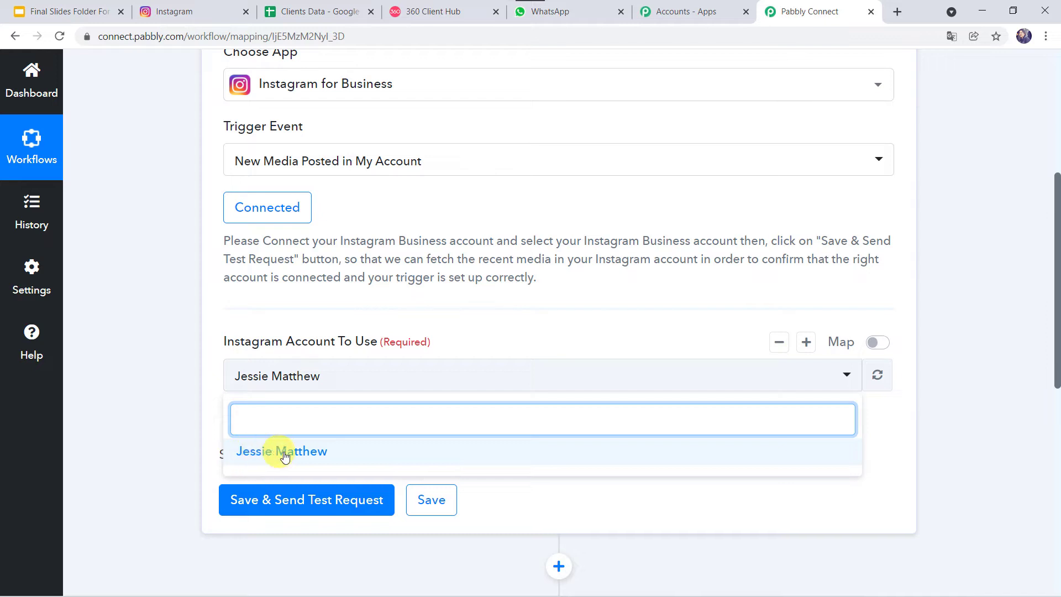
pyautogui.click(312, 456)
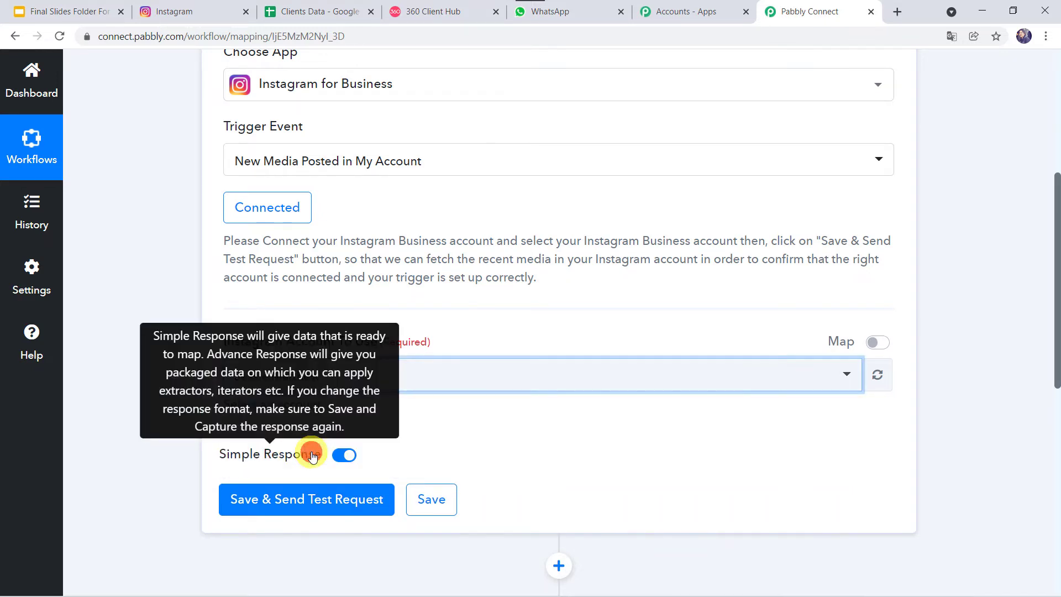
pyautogui.scroll(-1, 107, 466)
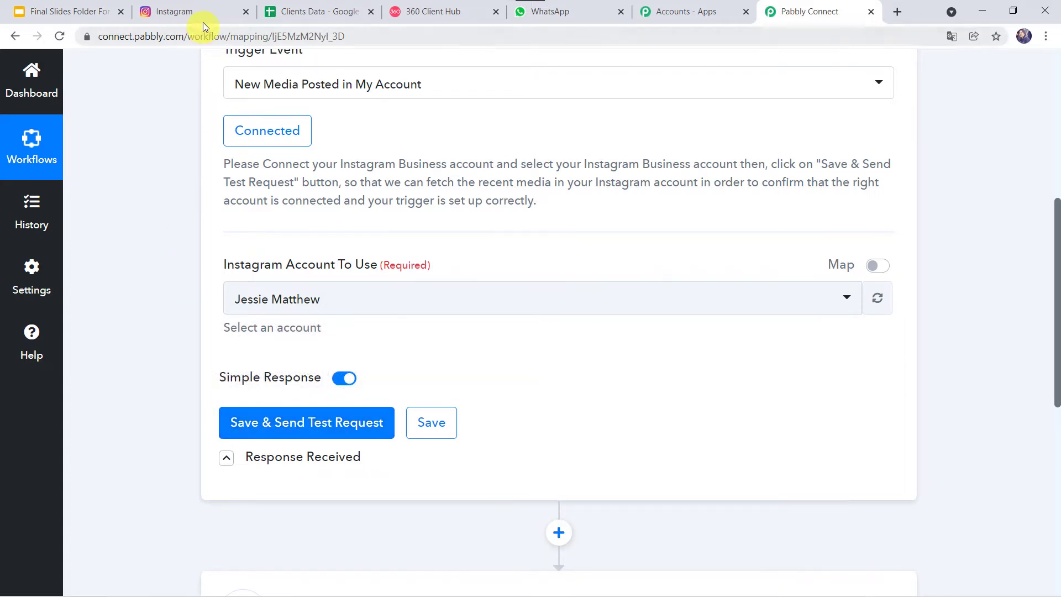
# Step: Switch to Instagram and start a new post with Dress Design 1.jpg, keeping the default crop and the Original filter
pyautogui.click(218, 9)
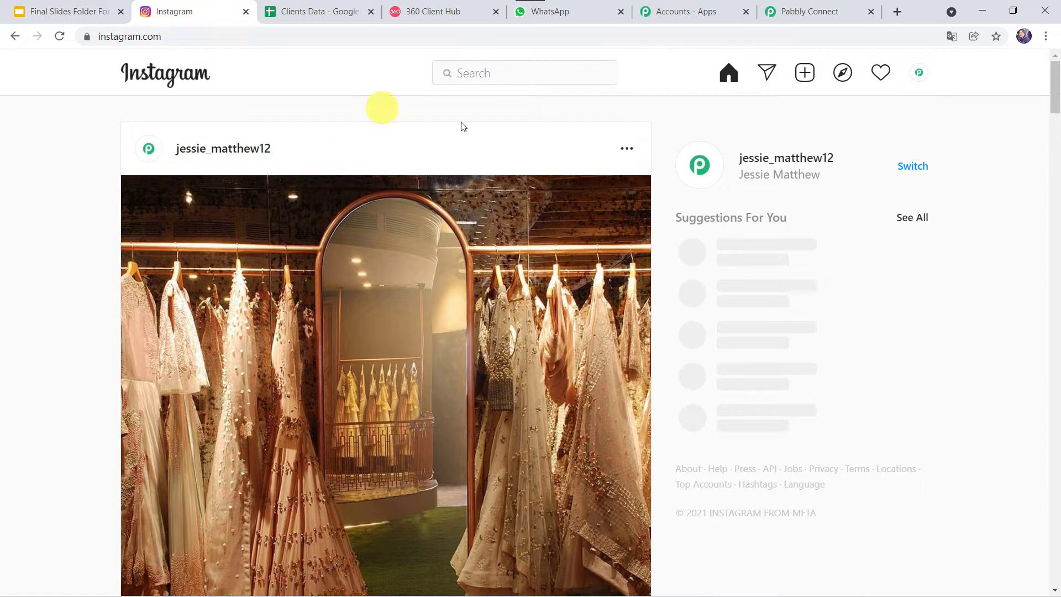
pyautogui.click(801, 72)
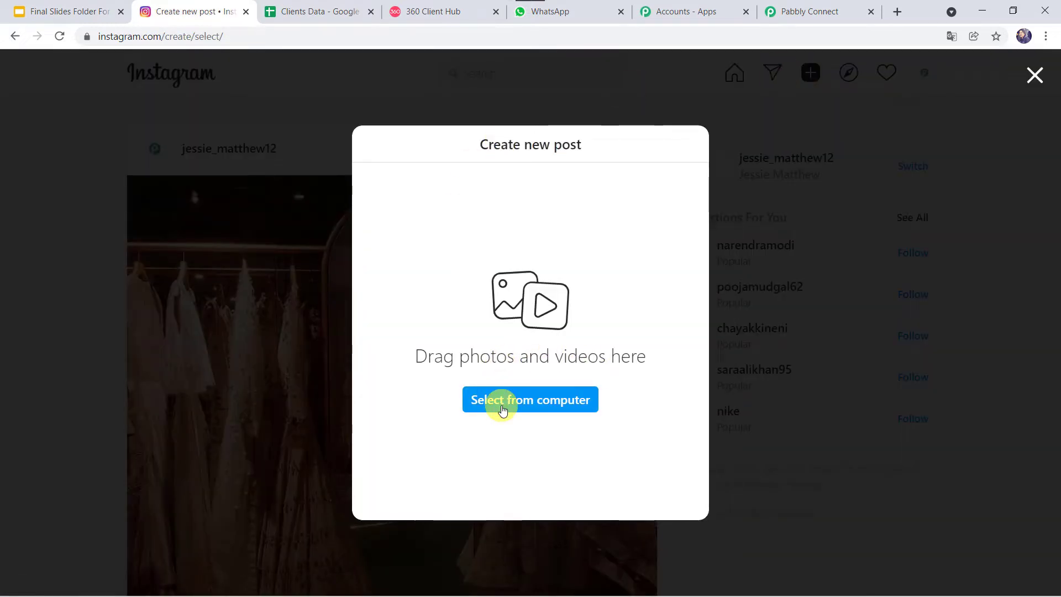
pyautogui.click(501, 408)
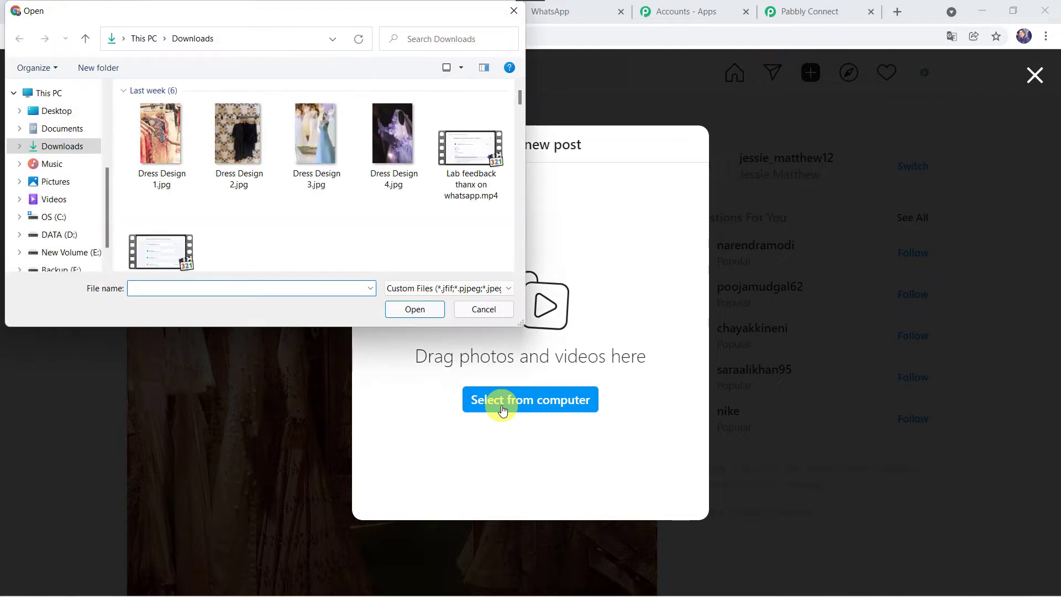
pyautogui.doubleClick(166, 156)
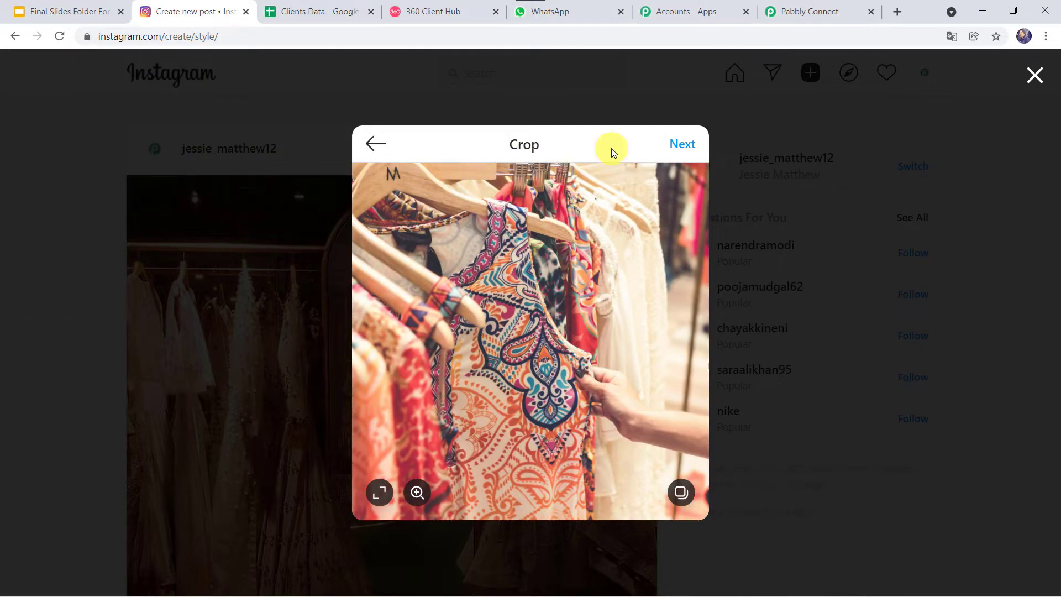
pyautogui.click(684, 148)
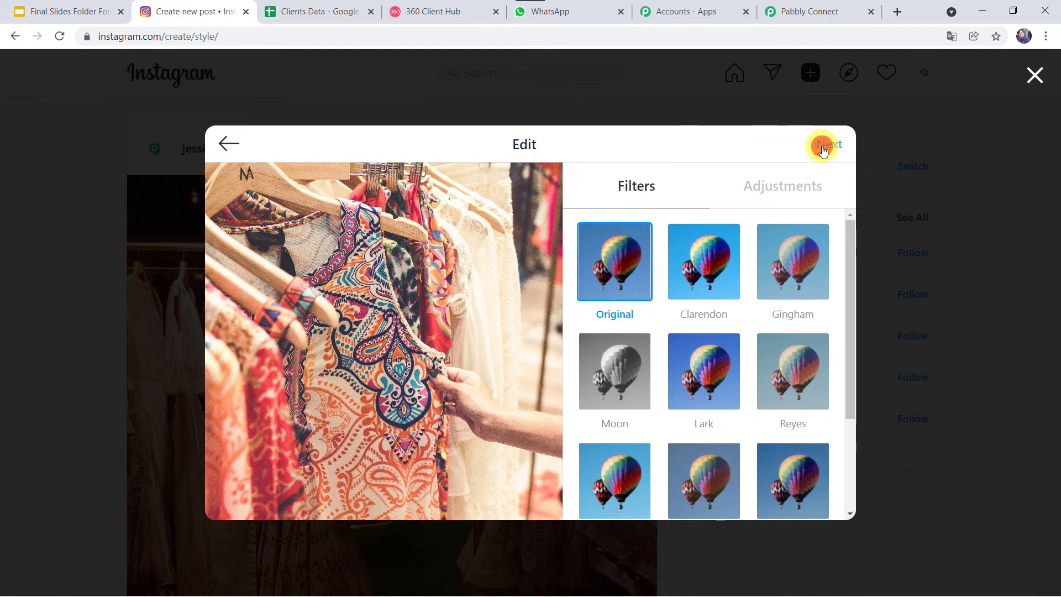
pyautogui.click(823, 146)
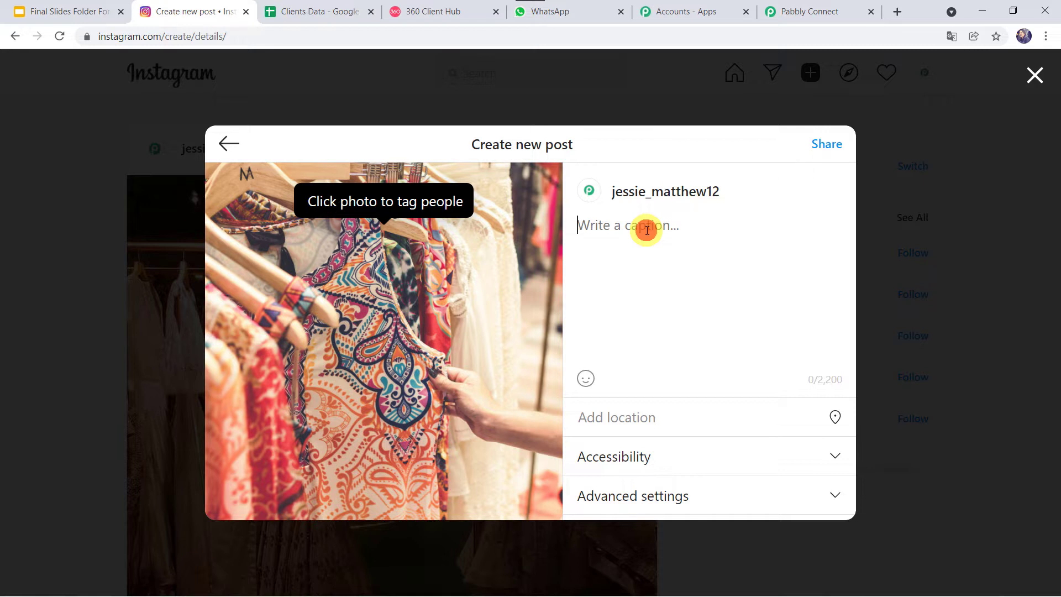
# Step: Share the post with the caption "Always dress well but keep it simple." and check it in the reloaded feed
pyautogui.click(647, 230)
pyautogui.write('Always dress well but keep it simple.')
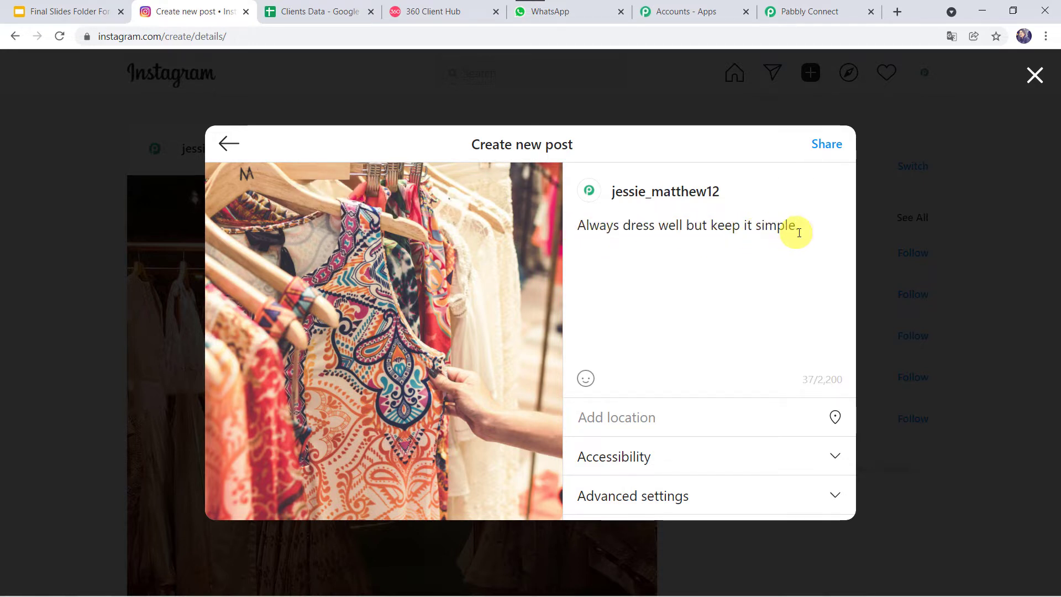
pyautogui.click(833, 144)
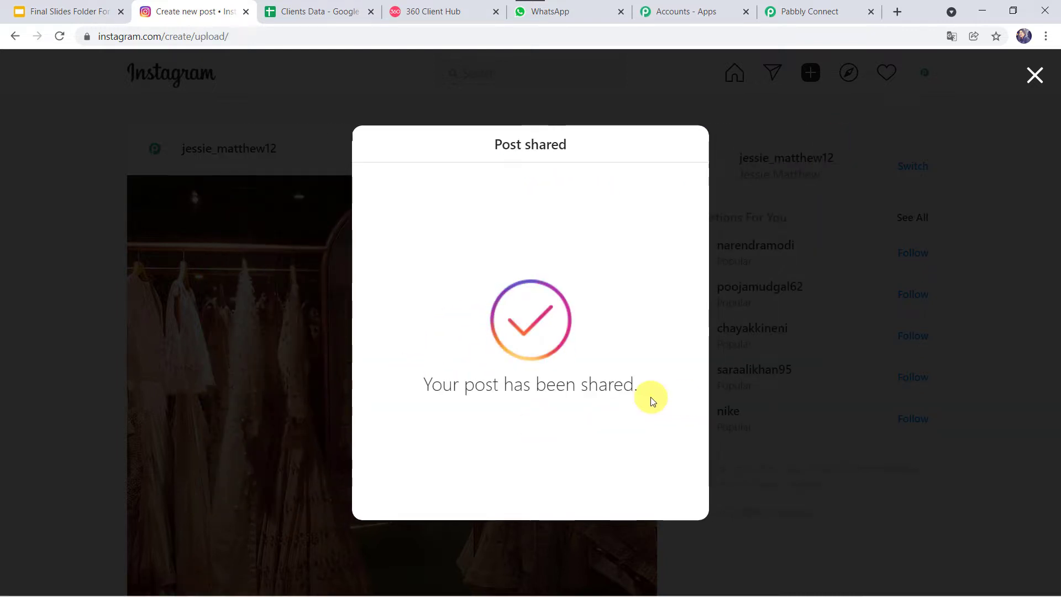
pyautogui.click(1036, 79)
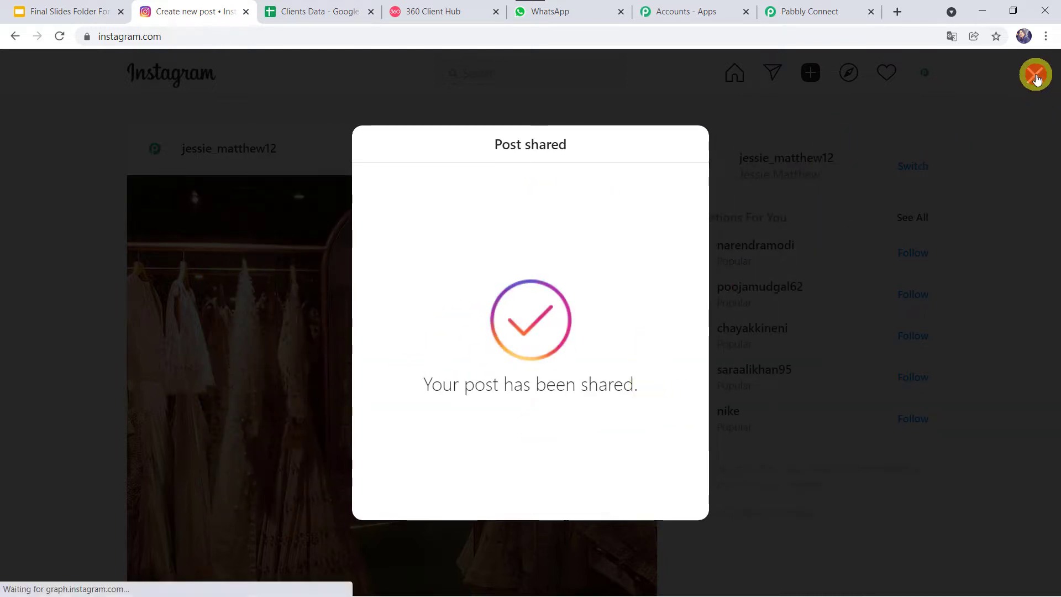
pyautogui.click(193, 40)
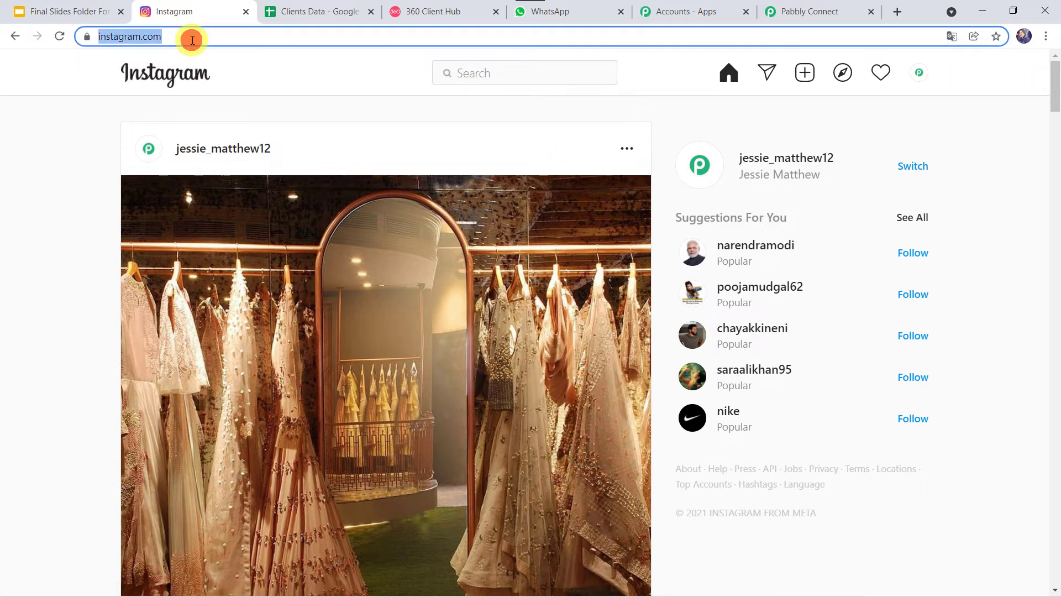
pyautogui.press('Return')
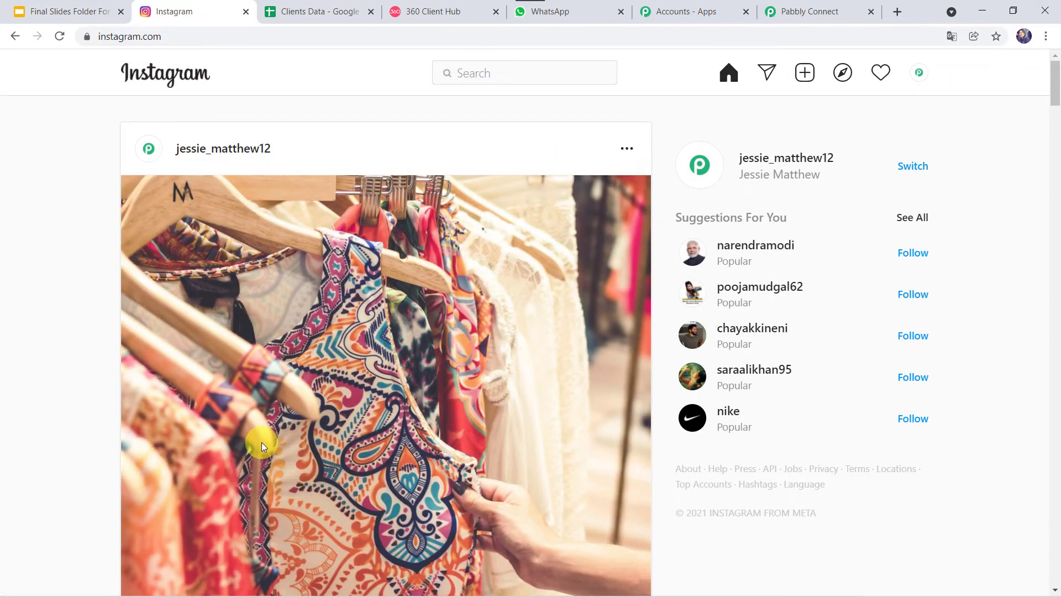
pyautogui.scroll(-5, 261, 443)
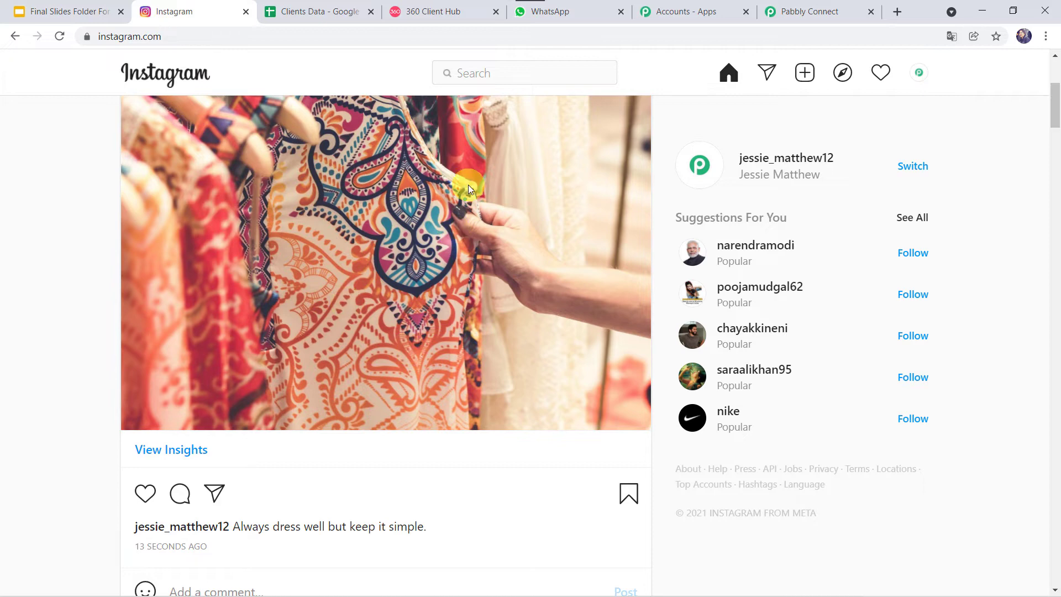
# Step: Switch to Pabbly Connect, save the trigger with a test request and review its response, including a look at the Clients Data sheet
pyautogui.click(799, 11)
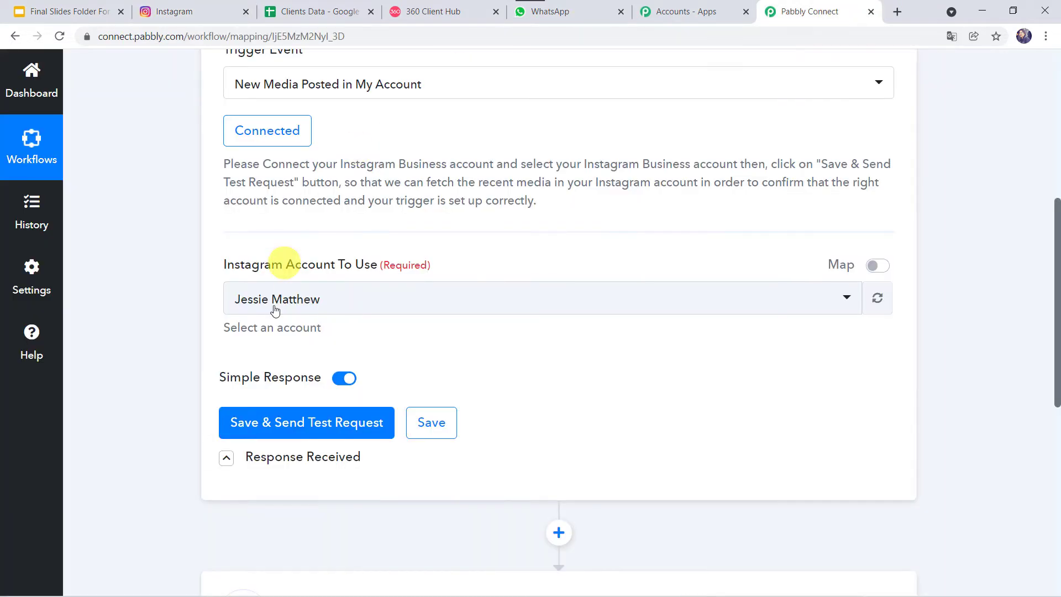
pyautogui.click(291, 424)
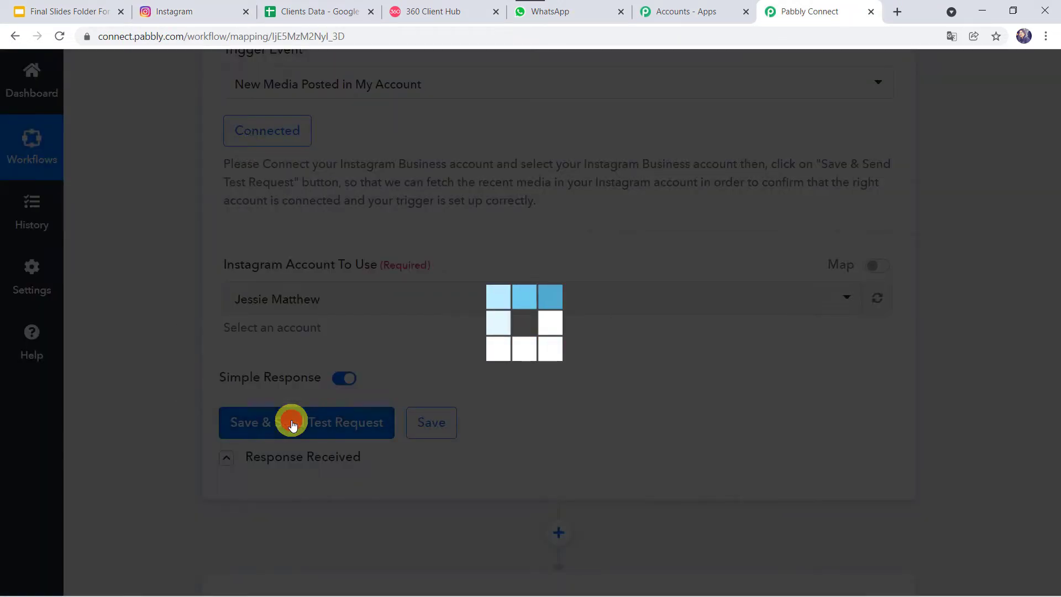
pyautogui.scroll(-6, 170, 496)
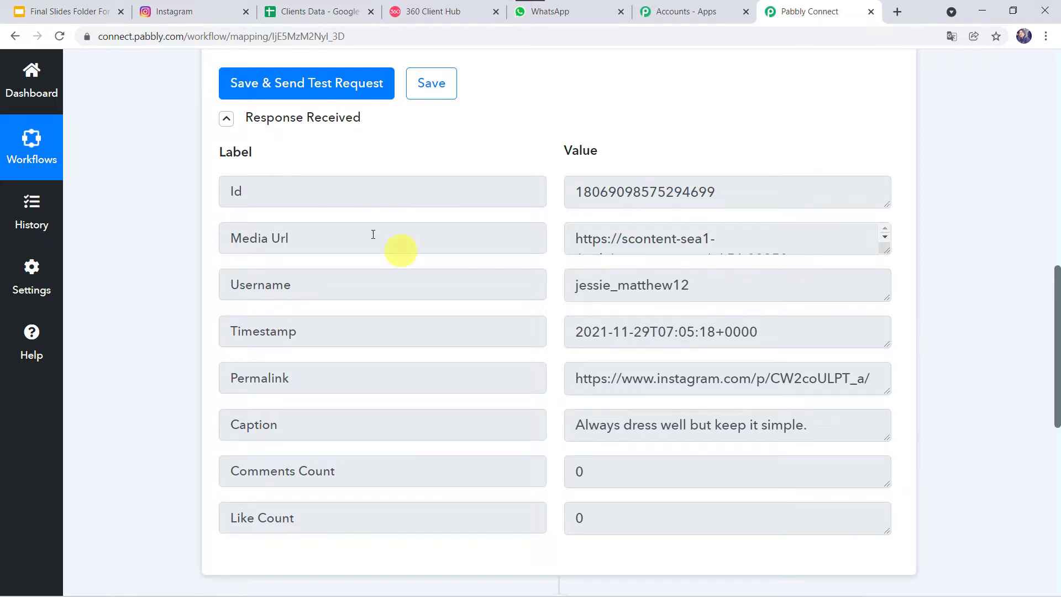
pyautogui.click(337, 11)
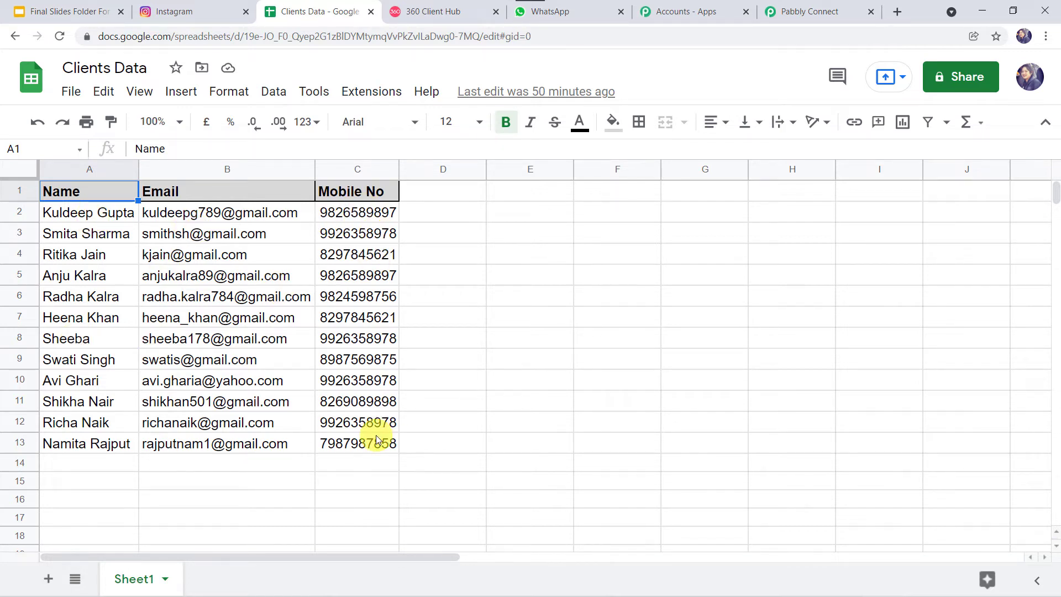
# Step: Switch to Pabbly Connect and set the workflow's action step to Google Sheets with the Get Row(s) event
pyautogui.click(808, 12)
pyautogui.scroll(-5, 578, 373)
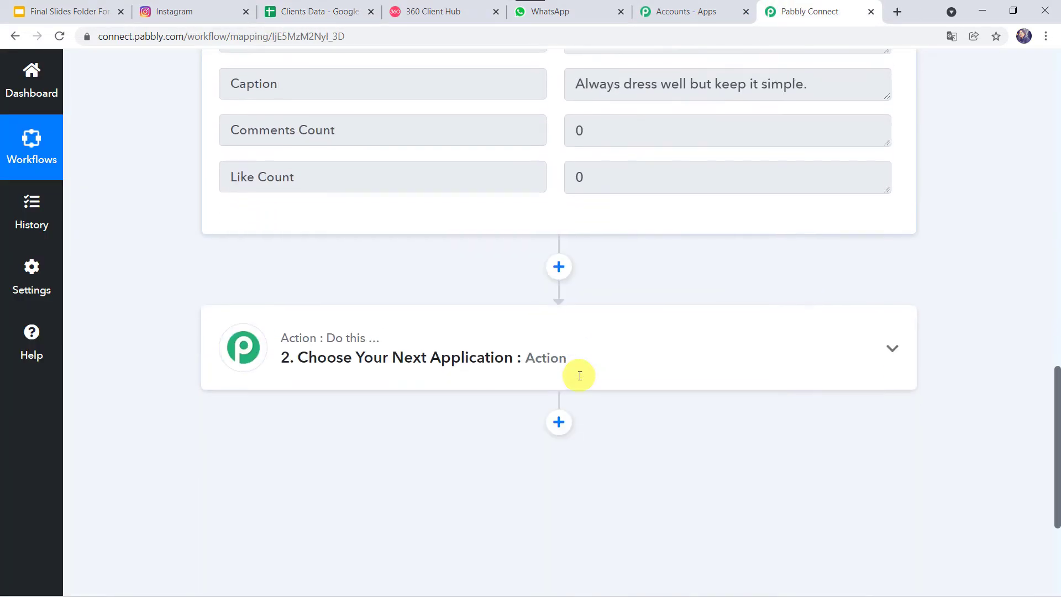
pyautogui.click(628, 350)
pyautogui.scroll(-2, 629, 350)
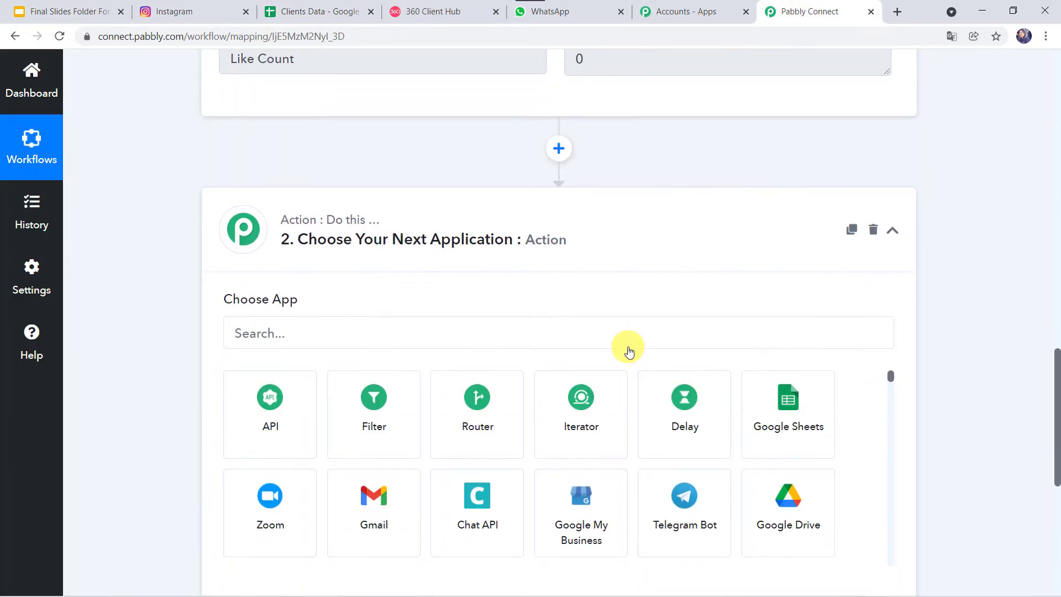
pyautogui.click(420, 334)
pyautogui.write('Google')
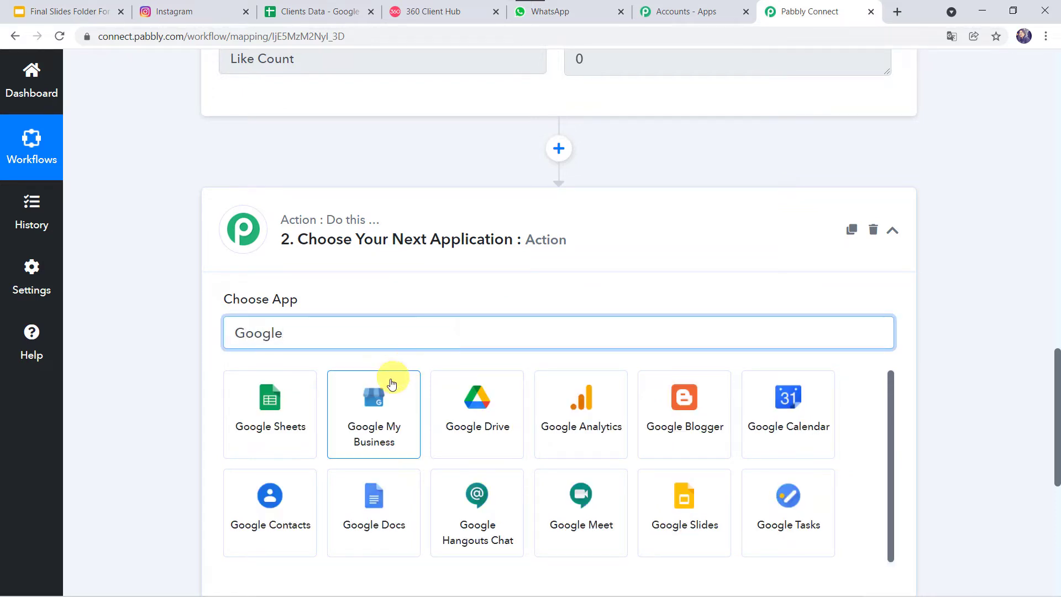
pyautogui.click(293, 417)
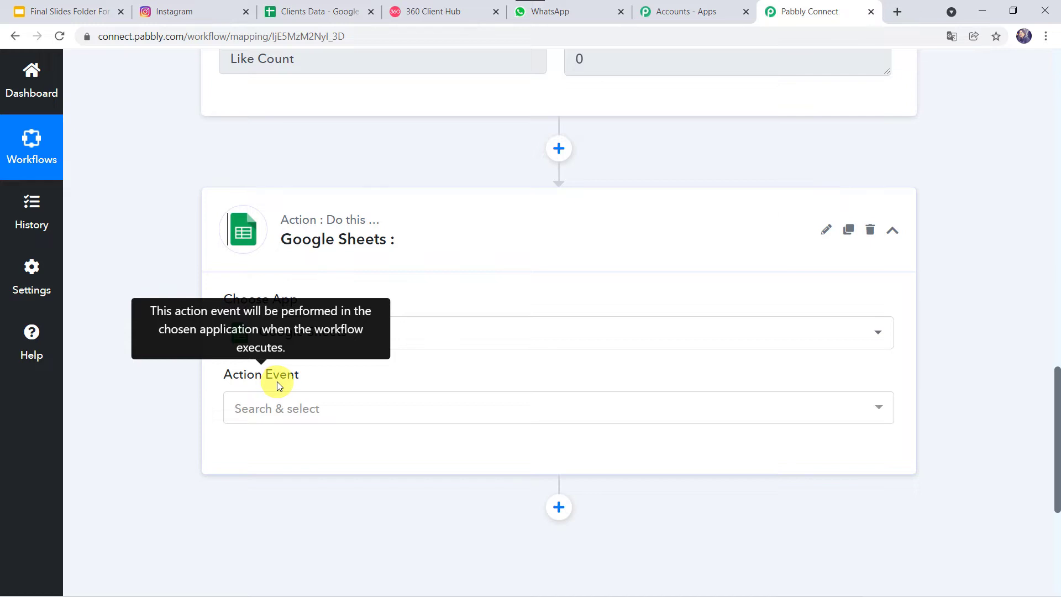
pyautogui.click(302, 423)
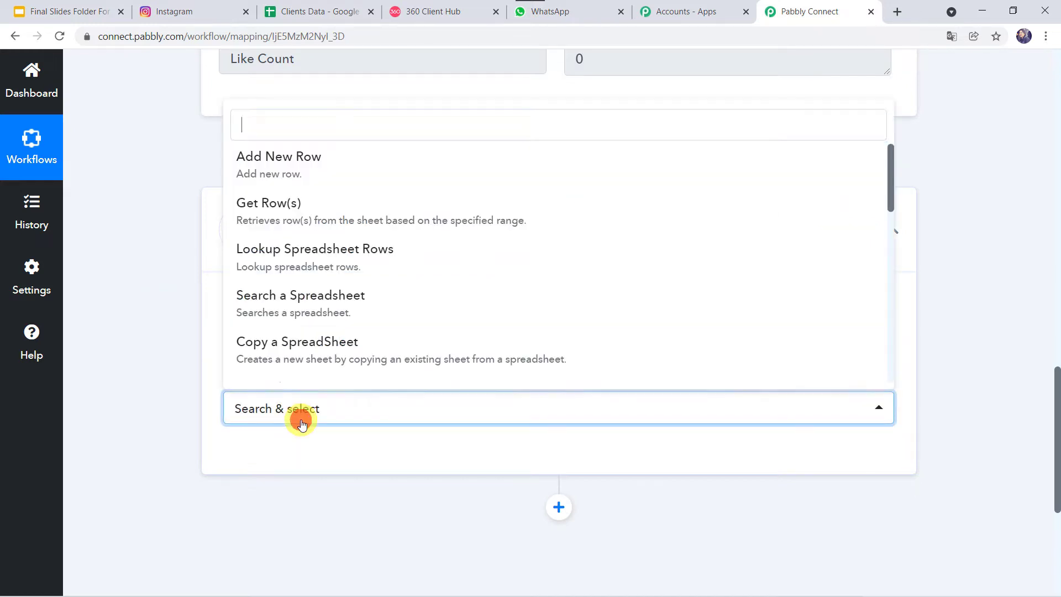
pyautogui.click(287, 218)
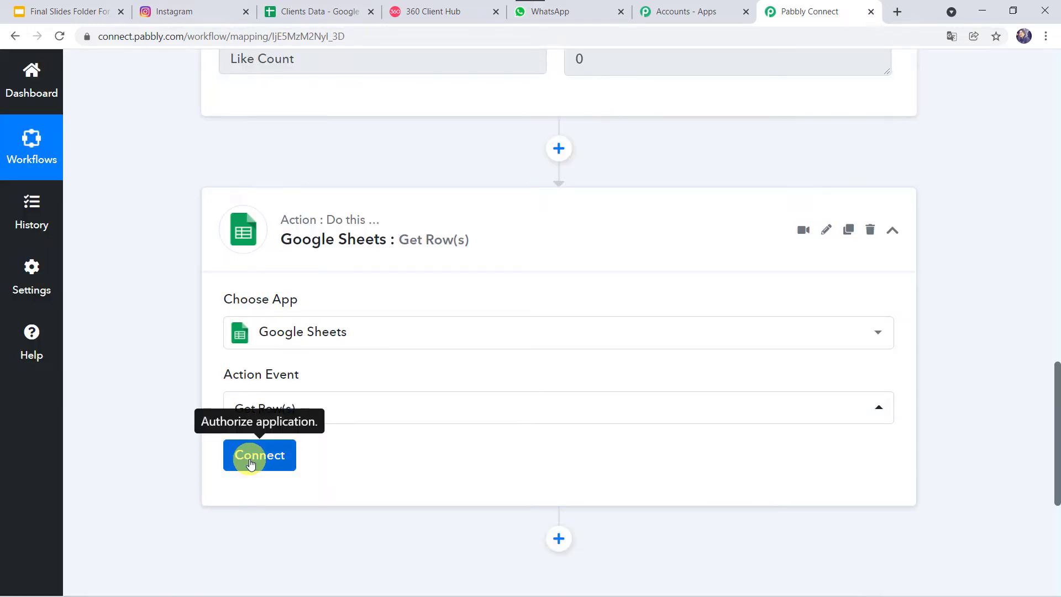
# Step: Connect the action through a new Google Sheets connection, choosing the Google account and granting Pabbly Connect Sheets access
pyautogui.click(250, 461)
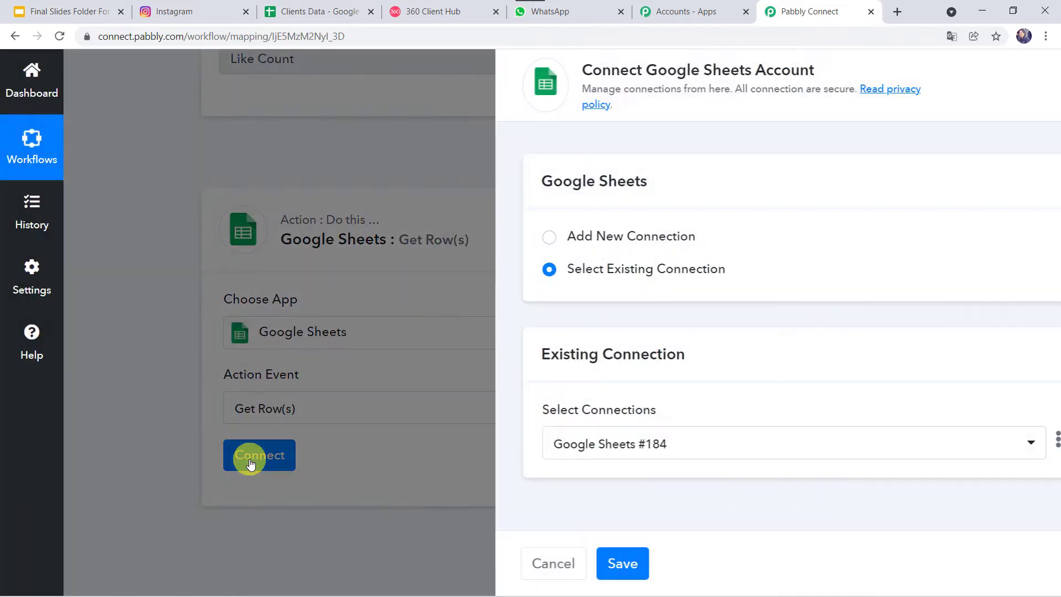
pyautogui.click(523, 236)
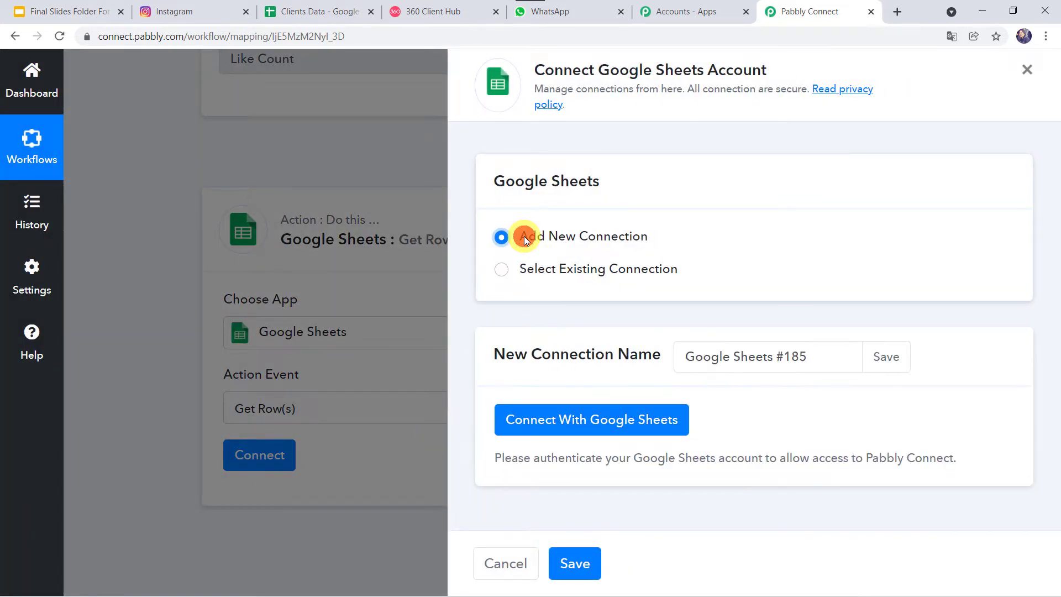
pyautogui.click(638, 425)
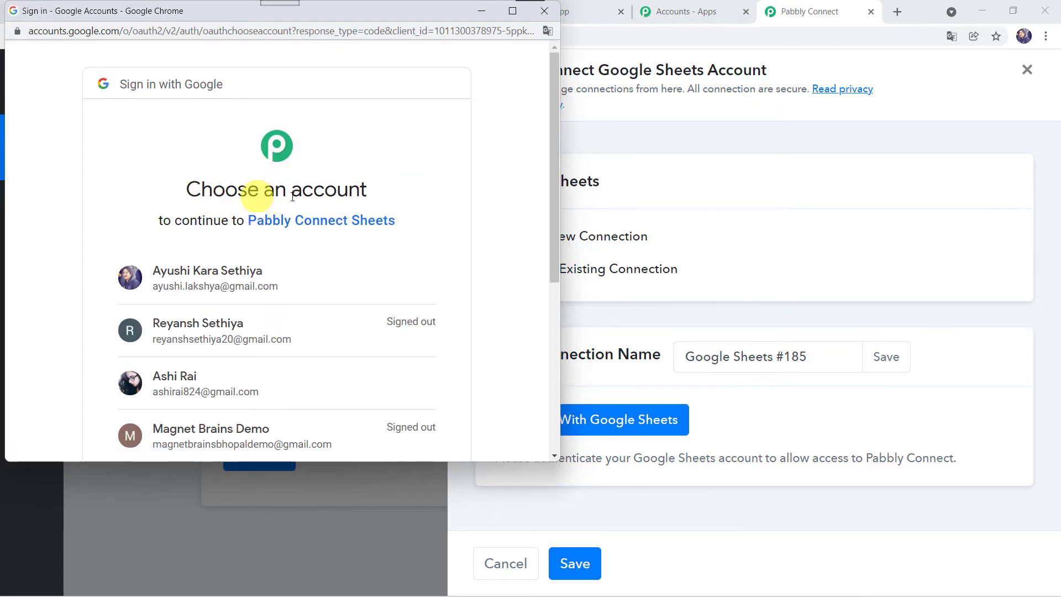
pyautogui.click(231, 283)
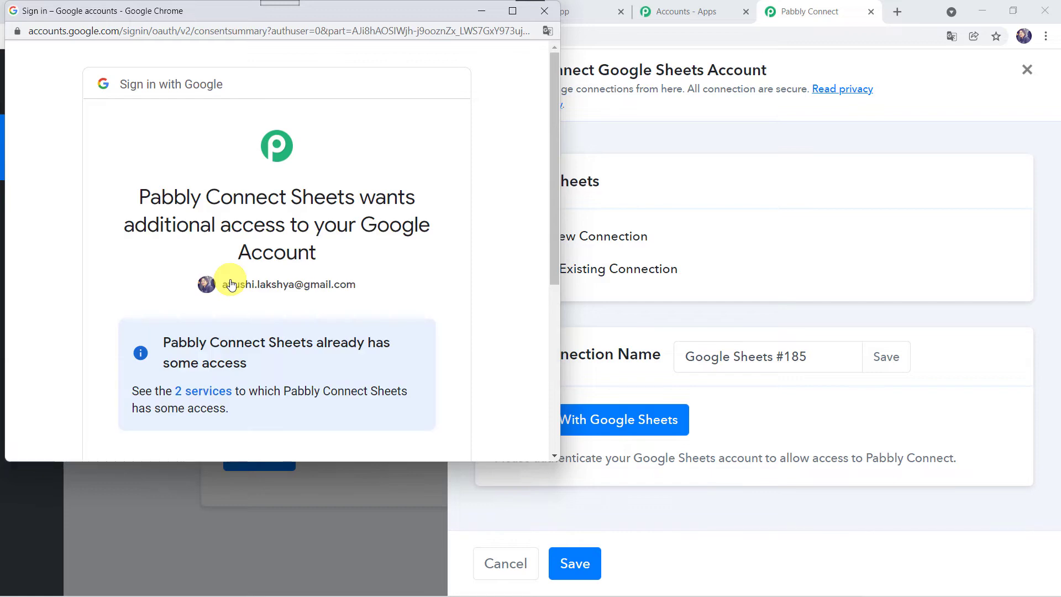
pyautogui.scroll(-5, 231, 284)
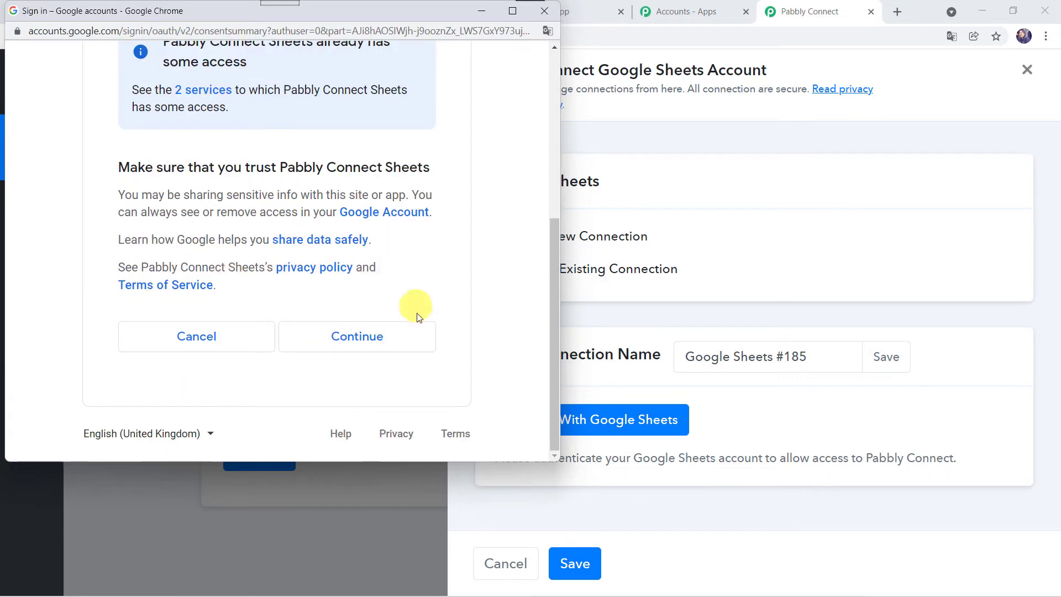
pyautogui.click(373, 339)
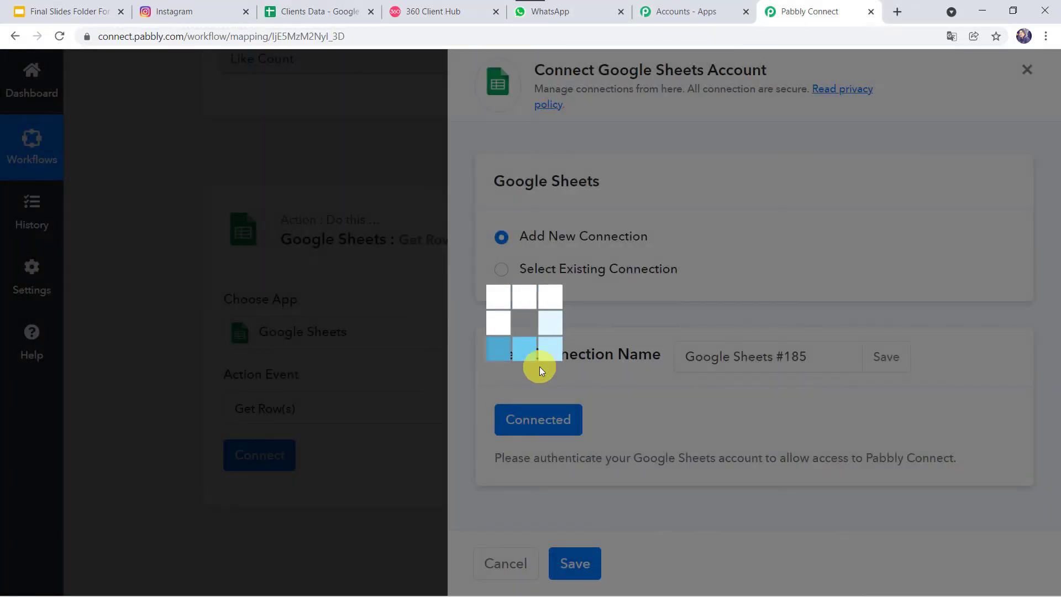
# Step: Check the spreadsheet's title in Google Sheets and select Clients Data as the action's spreadsheet in Pabbly Connect
pyautogui.scroll(-1, 396, 357)
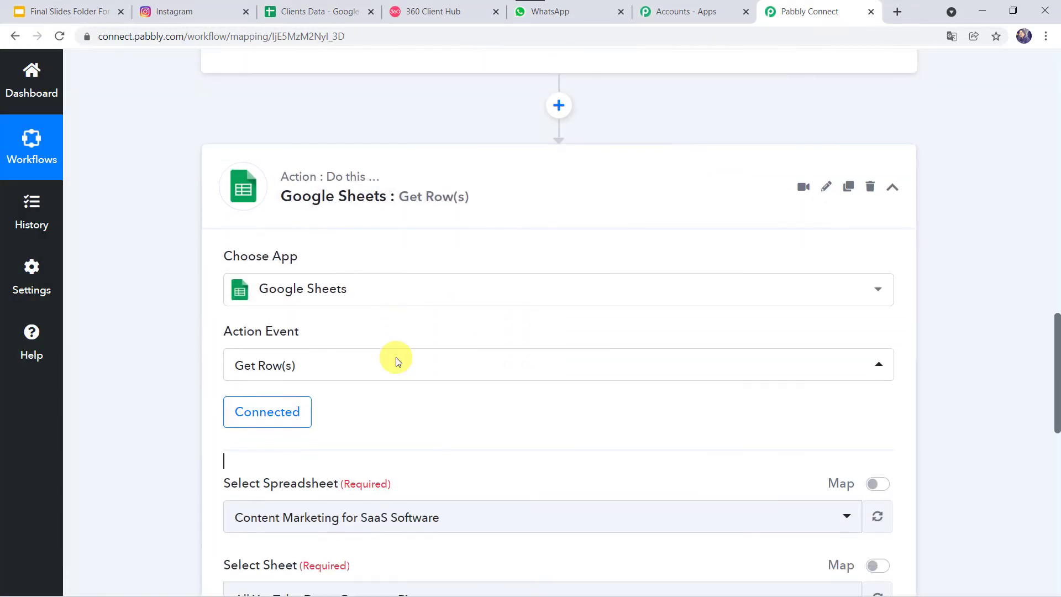
pyautogui.scroll(-2, 396, 357)
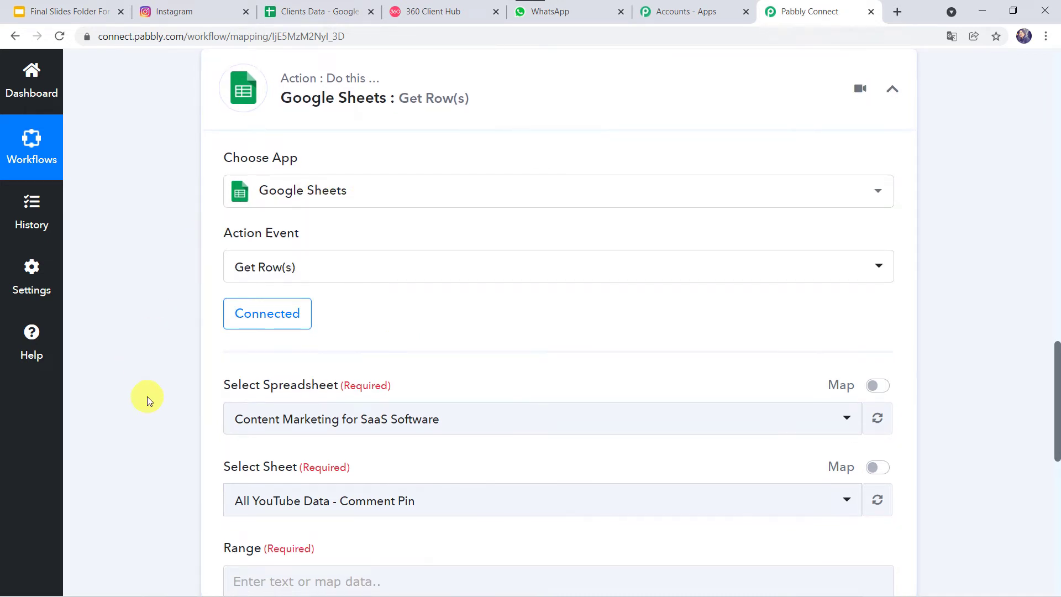
pyautogui.scroll(-2, 149, 387)
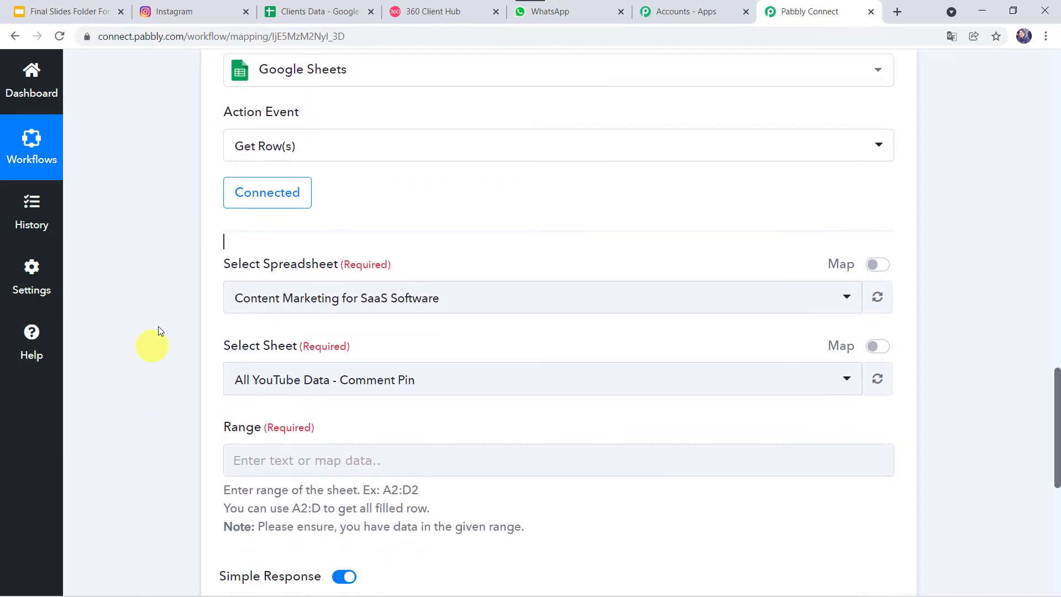
pyautogui.click(305, 296)
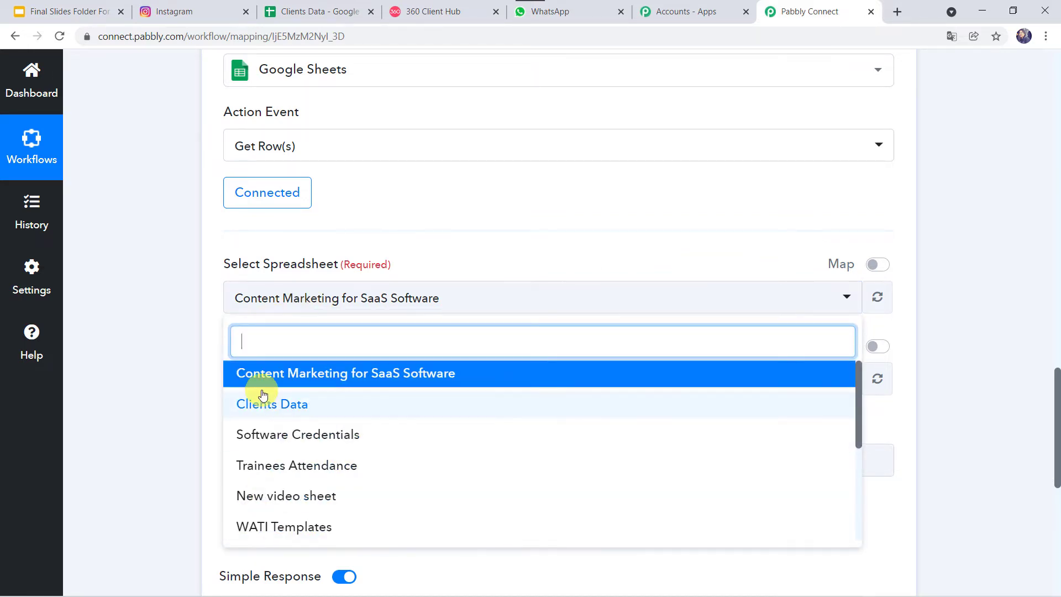
pyautogui.click(153, 287)
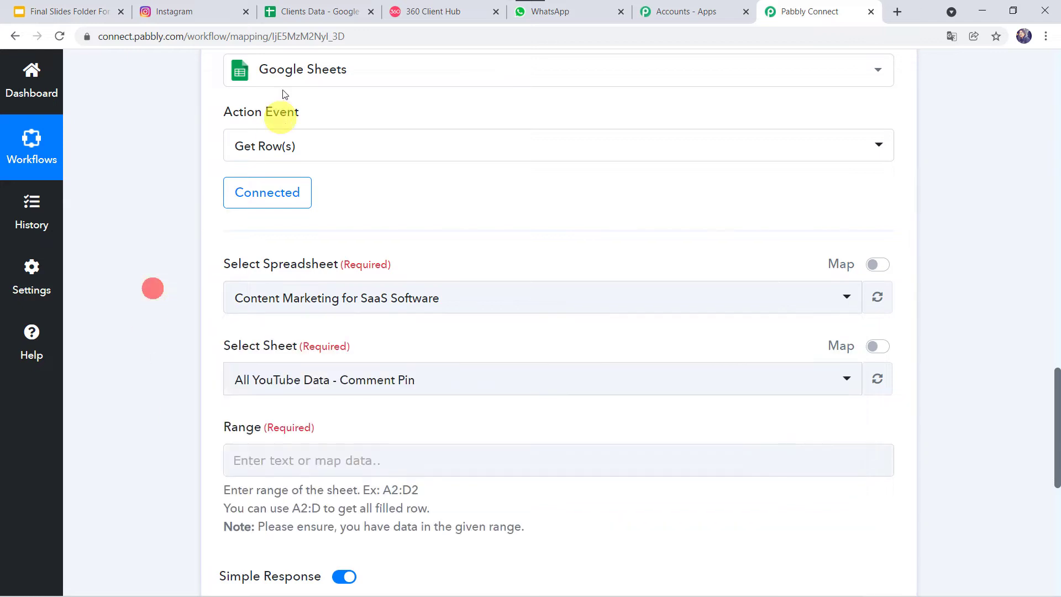
pyautogui.click(308, 11)
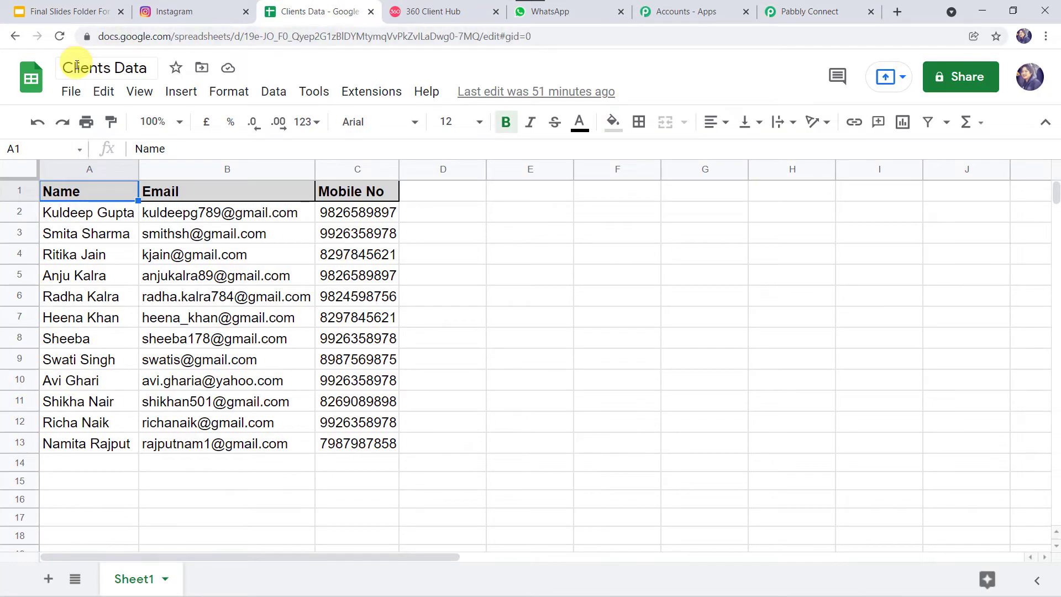
pyautogui.click(796, 10)
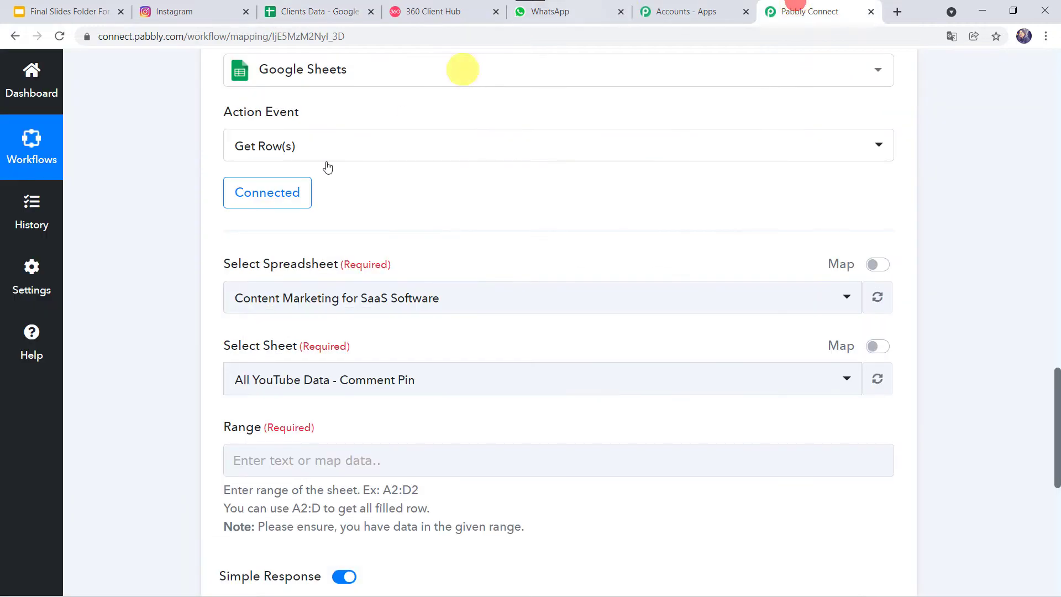
pyautogui.click(303, 299)
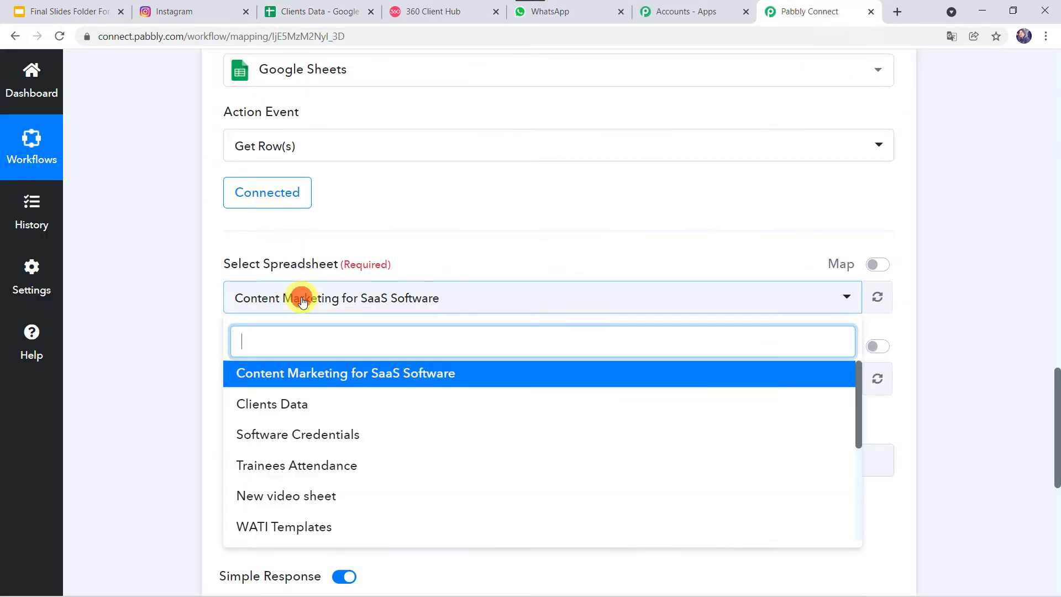
pyautogui.click(282, 407)
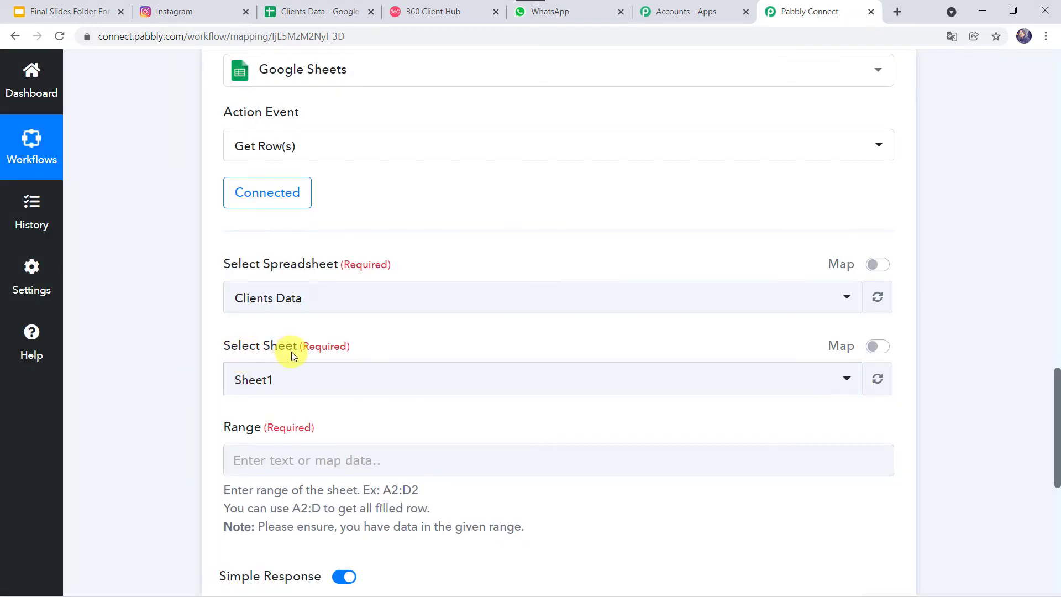
# Step: Examine the client rows A2:C13 in the Clients Data sheet and set the Get Row(s) range in Pabbly Connect to A2:C
pyautogui.click(320, 11)
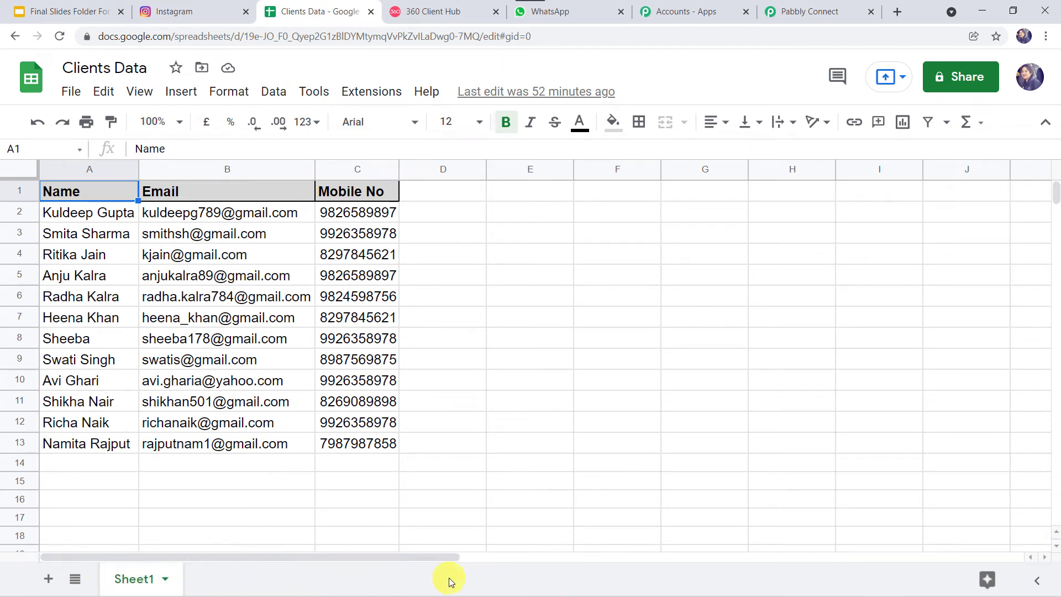
pyautogui.click(814, 10)
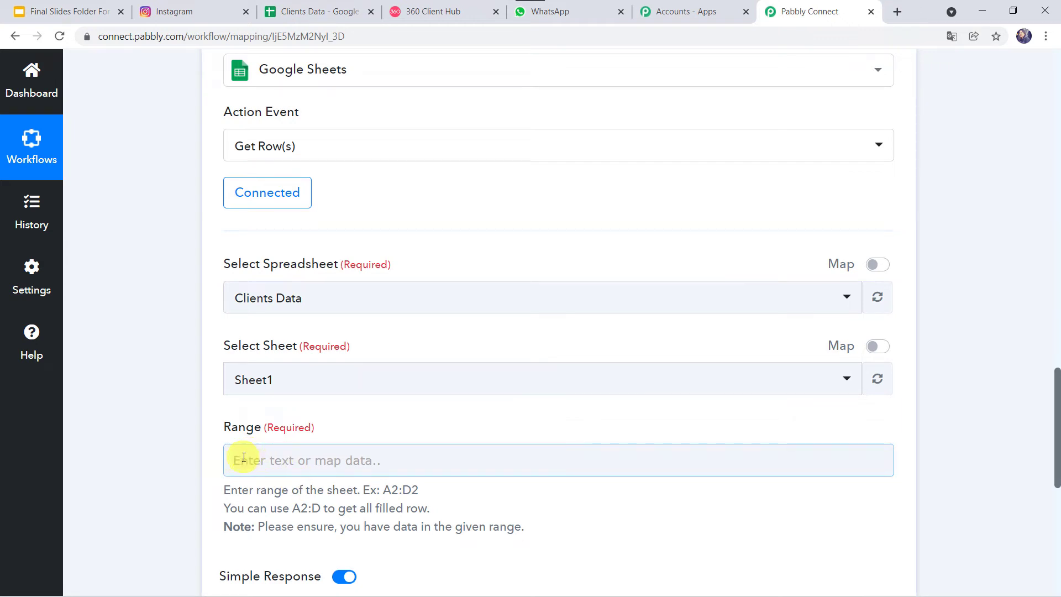
pyautogui.click(320, 12)
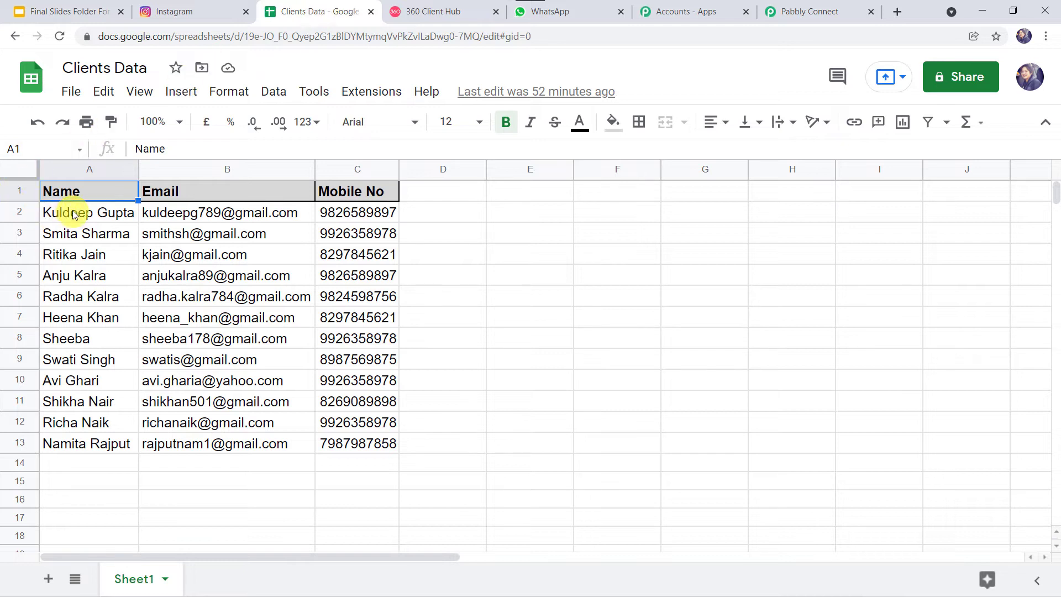
pyautogui.moveTo(74, 215); pyautogui.dragTo(360, 452)
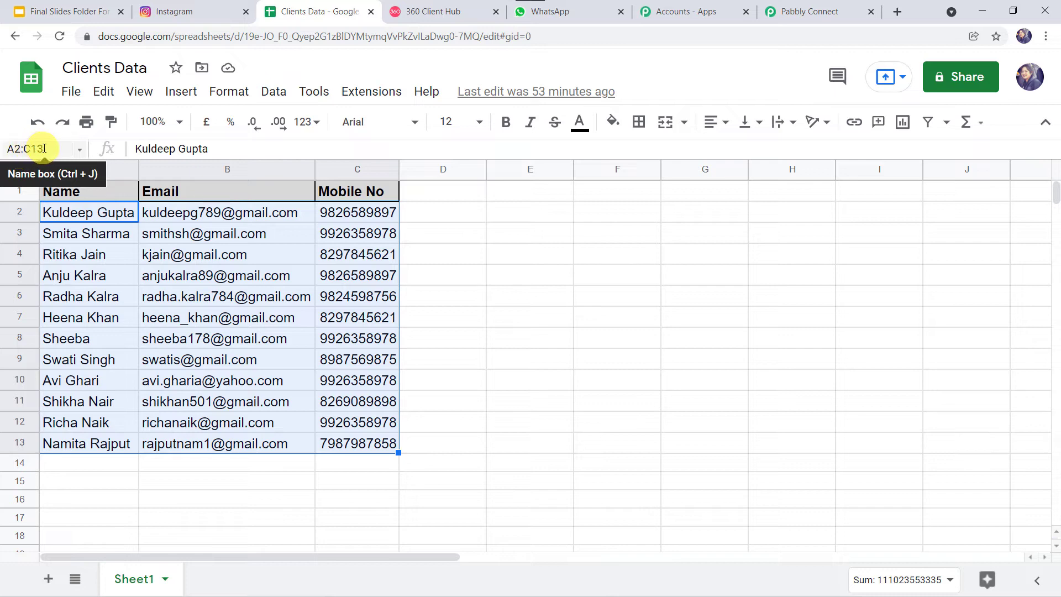
pyautogui.click(797, 6)
pyautogui.click(265, 463)
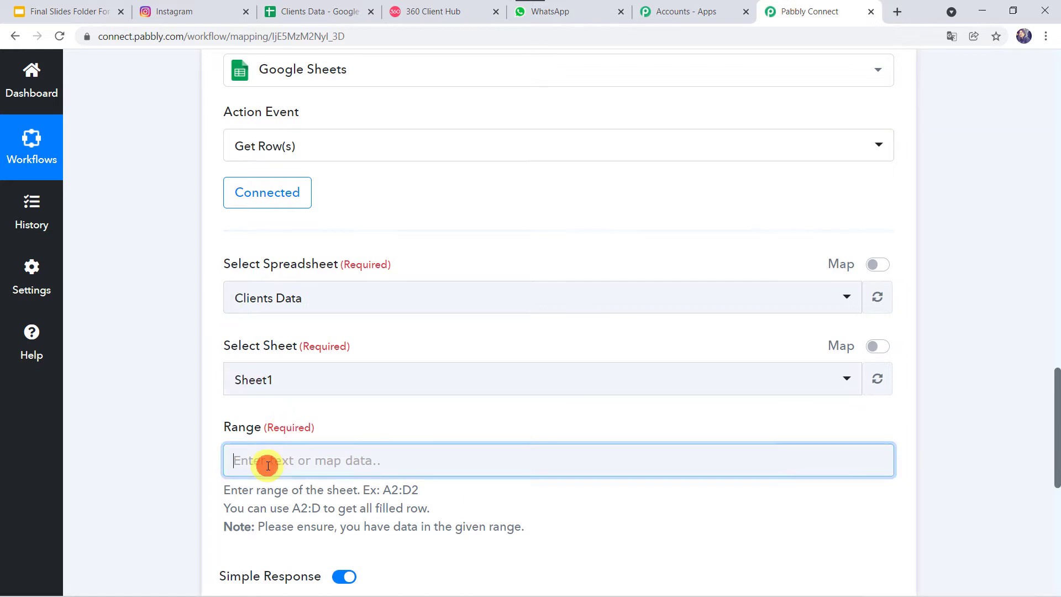
pyautogui.write('A2:C')
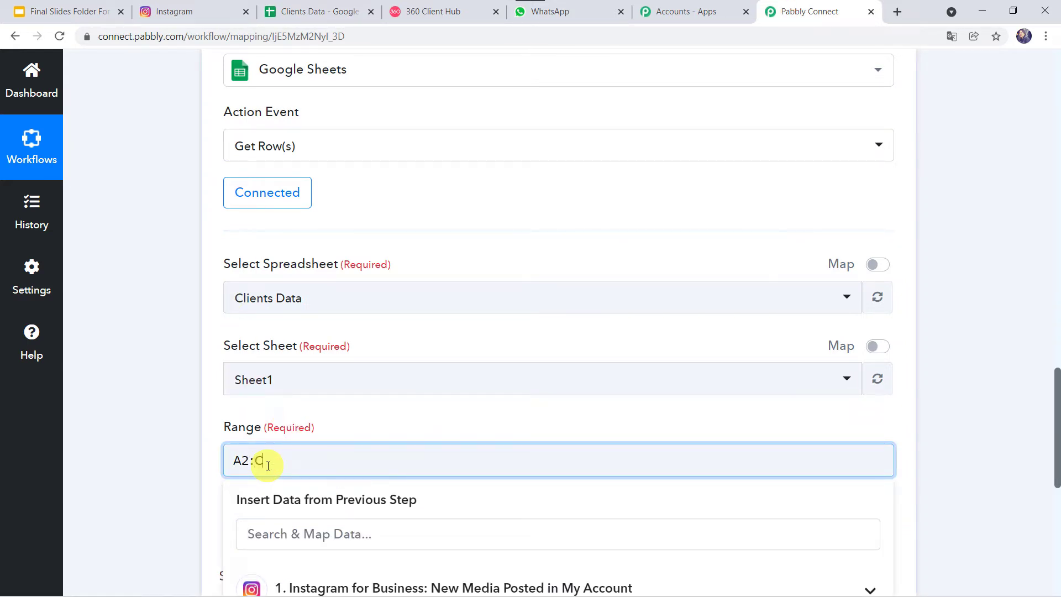
pyautogui.scroll(-2, 268, 466)
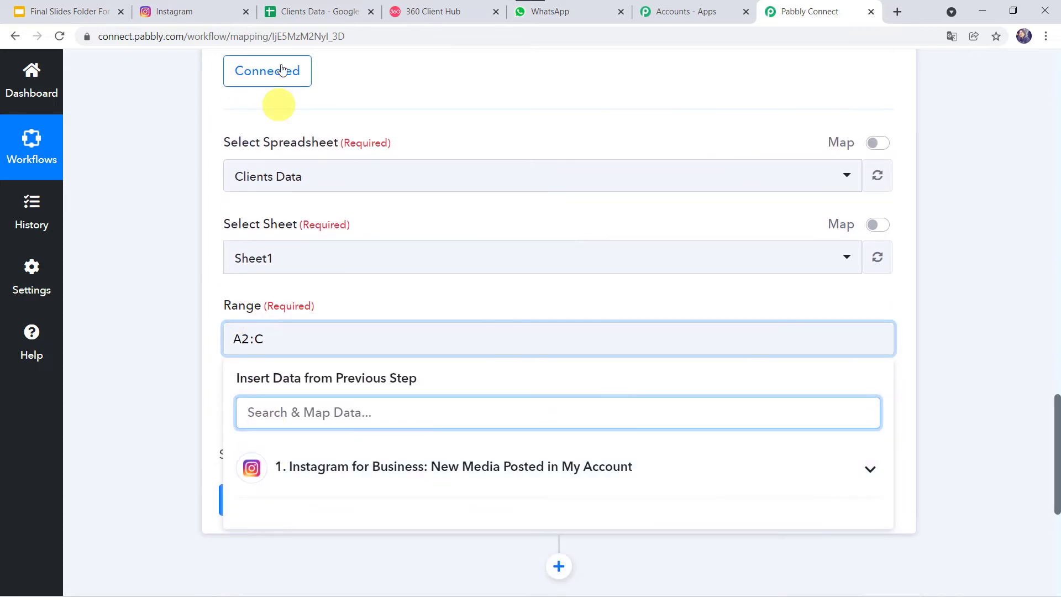
pyautogui.click(312, 4)
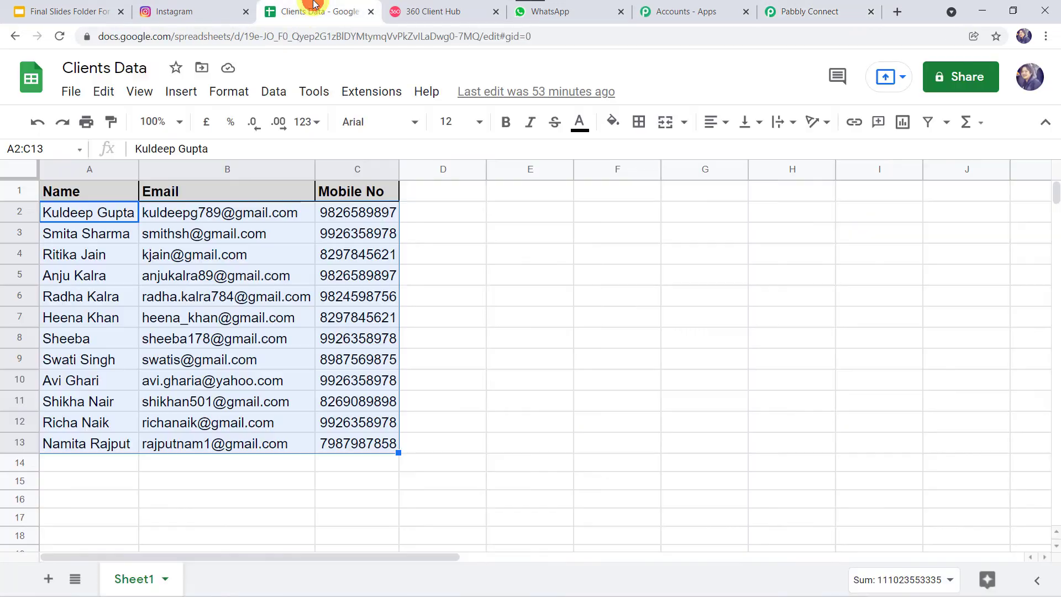
pyautogui.doubleClick(54, 217)
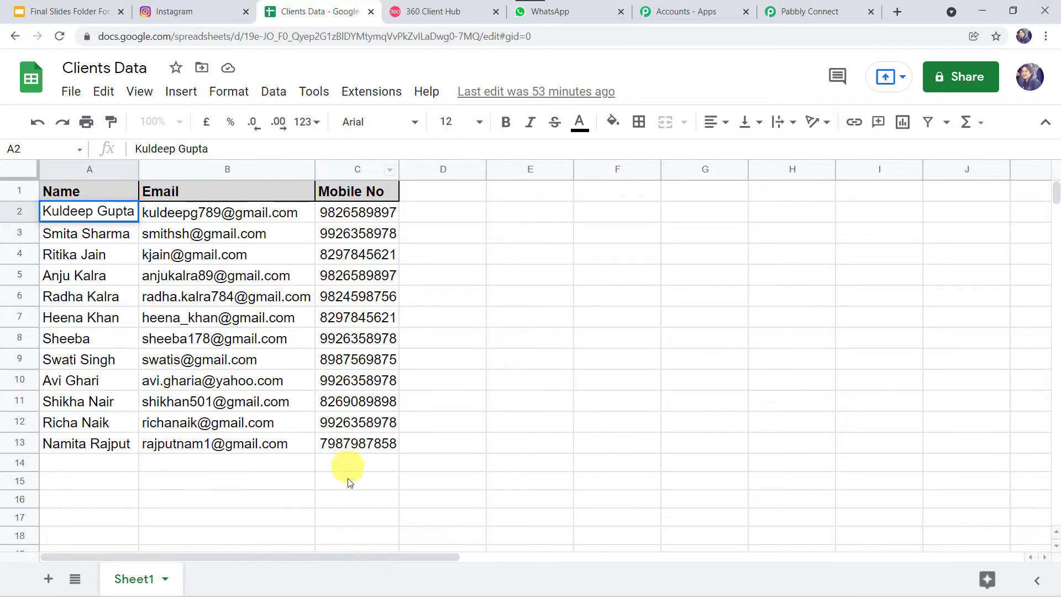
# Step: Switch to Pabbly Connect, turn off Simple Response, then save the Google Sheets action with a test request and review its response
pyautogui.click(812, 12)
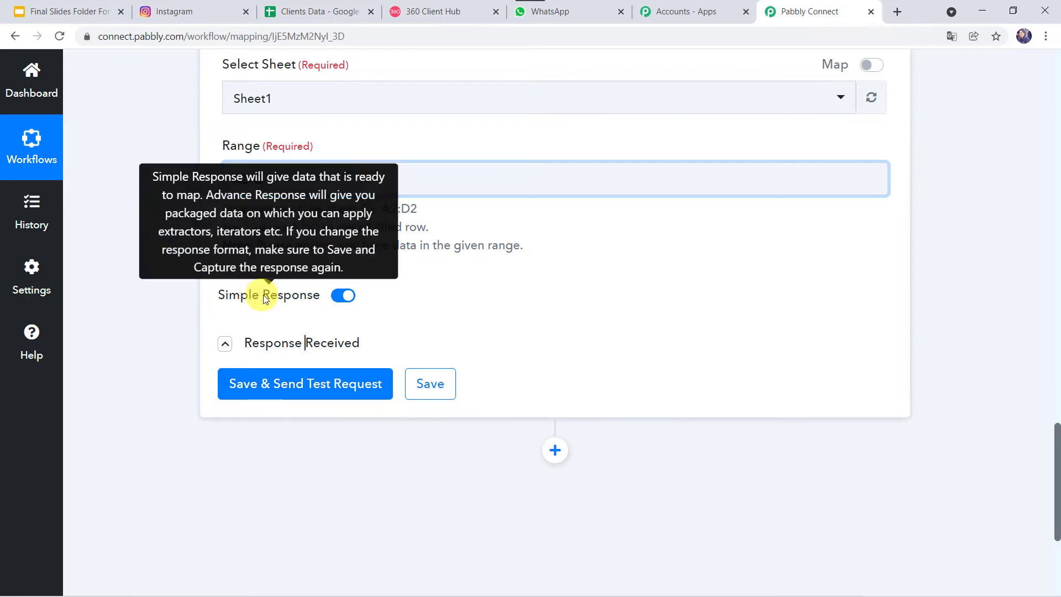
pyautogui.moveTo(268, 296)
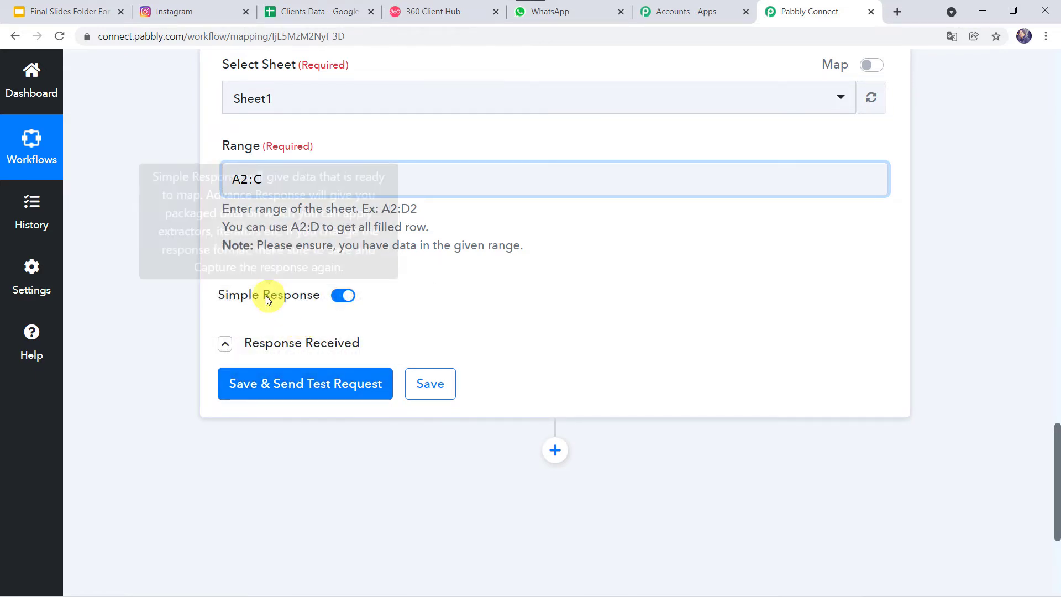
pyautogui.click(338, 297)
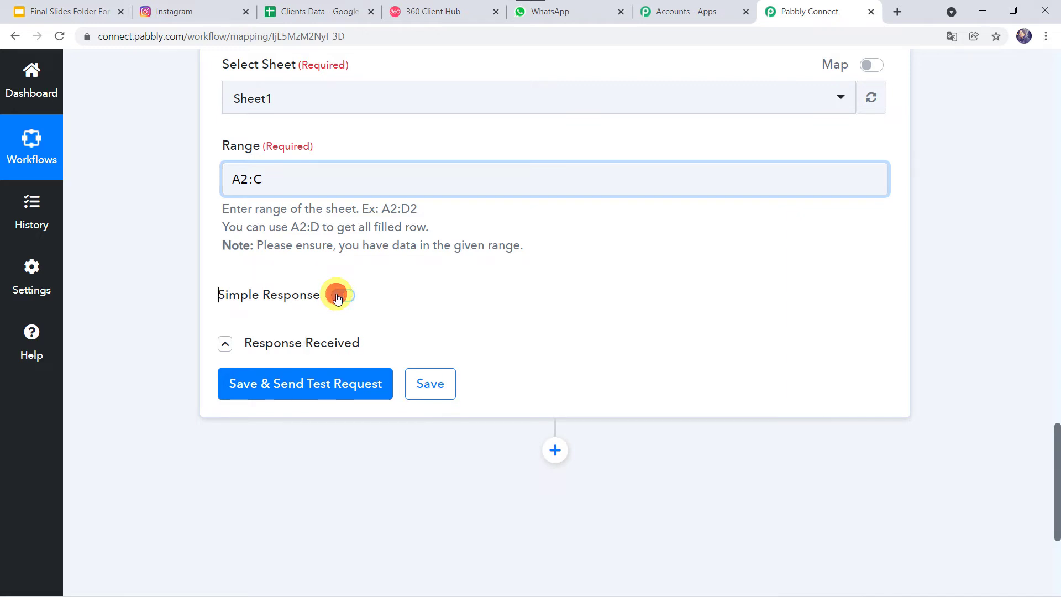
pyautogui.click(293, 385)
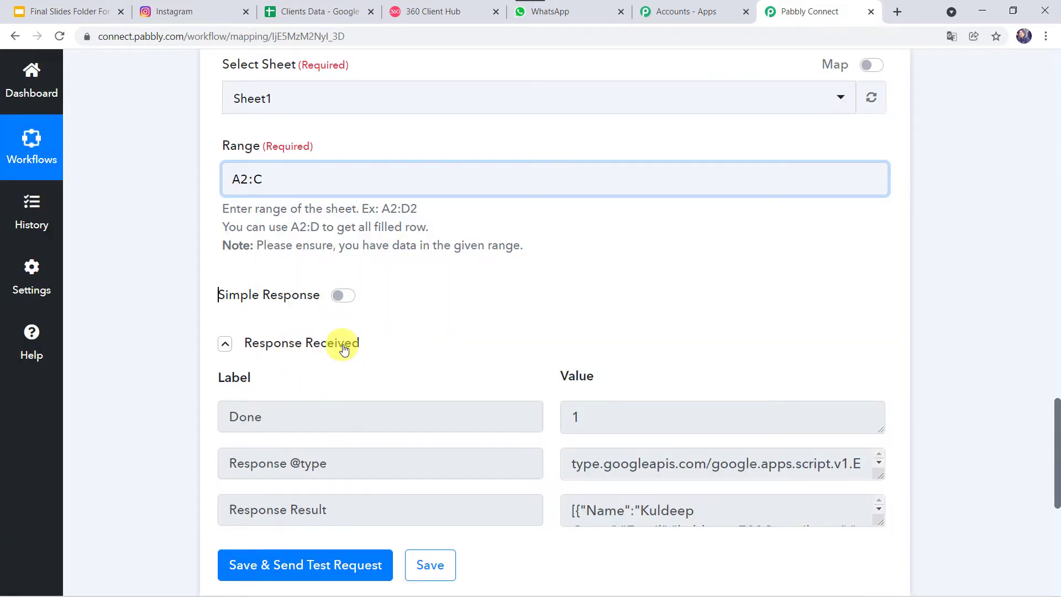
pyautogui.scroll(-2, 651, 410)
pyautogui.scroll(-2, 650, 410)
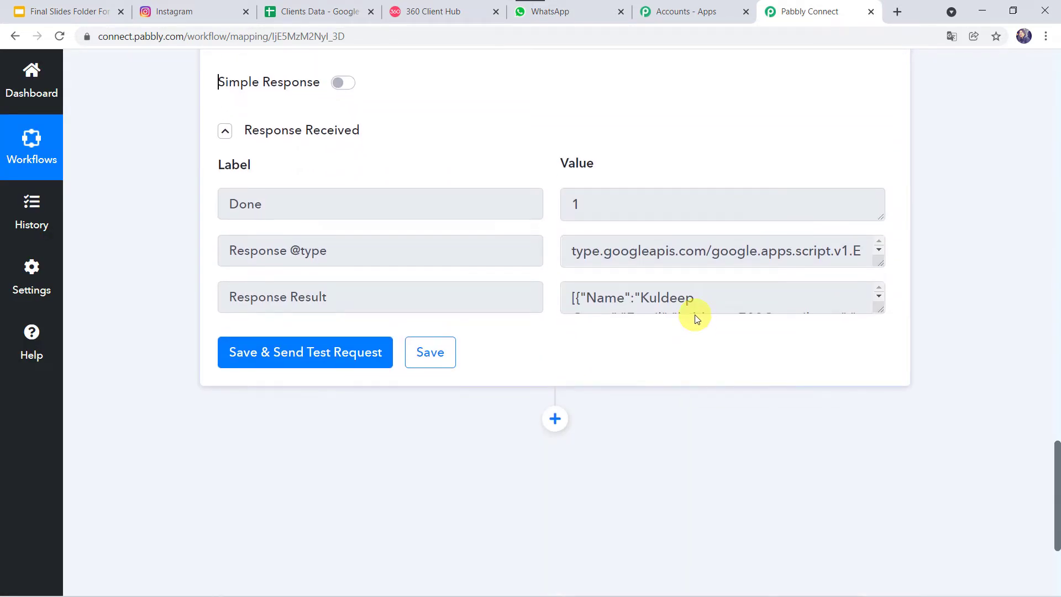
# Step: Enlarge the Response Result value of the Google Sheets action and examine the retrieved client records alongside the action's settings
pyautogui.moveTo(881, 313); pyautogui.dragTo(870, 545)
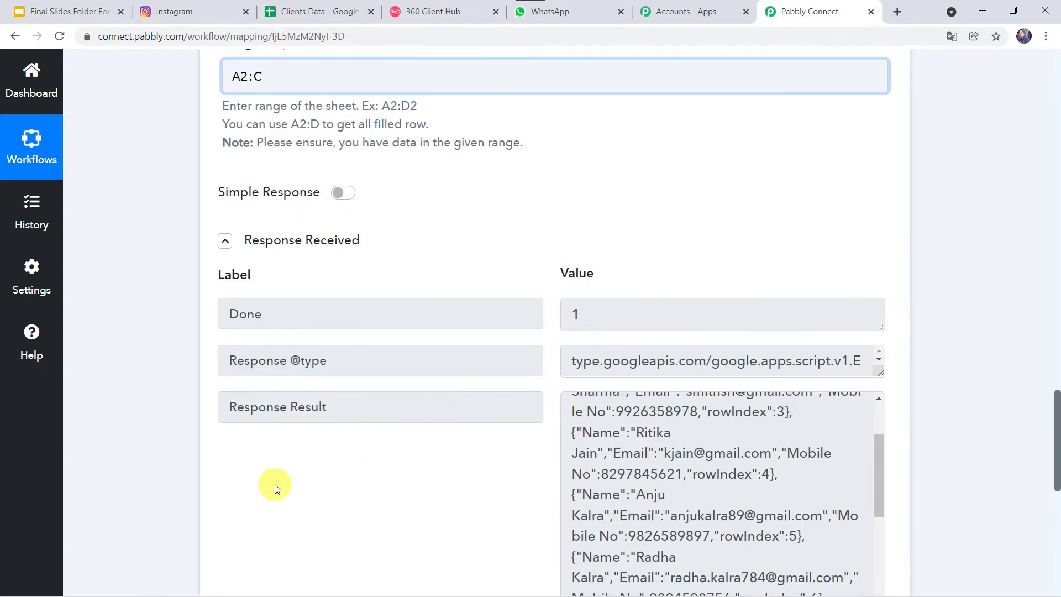
pyautogui.scroll(-3, 276, 487)
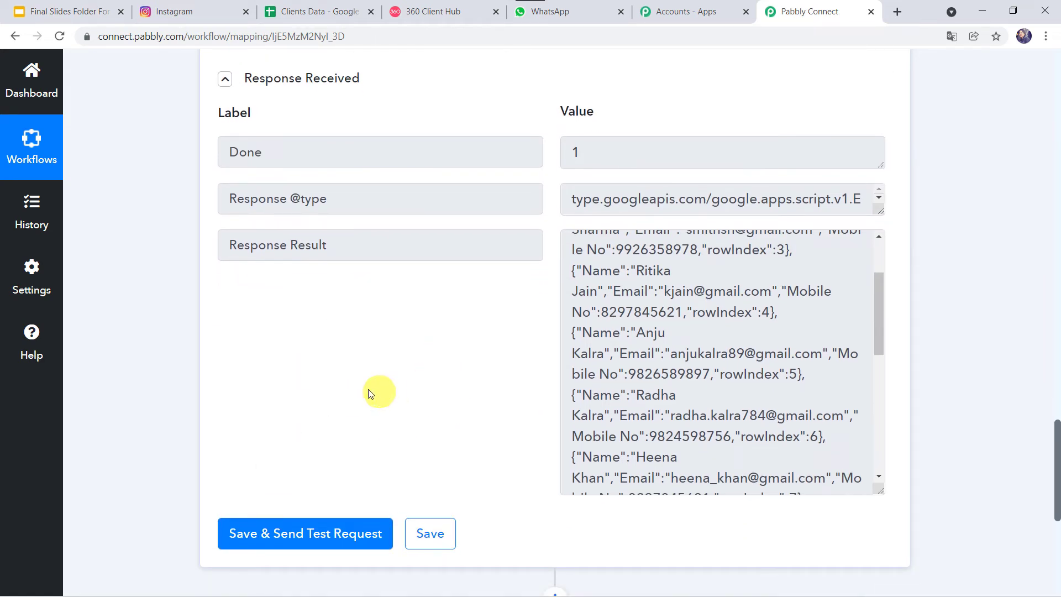
pyautogui.scroll(12, 247, 379)
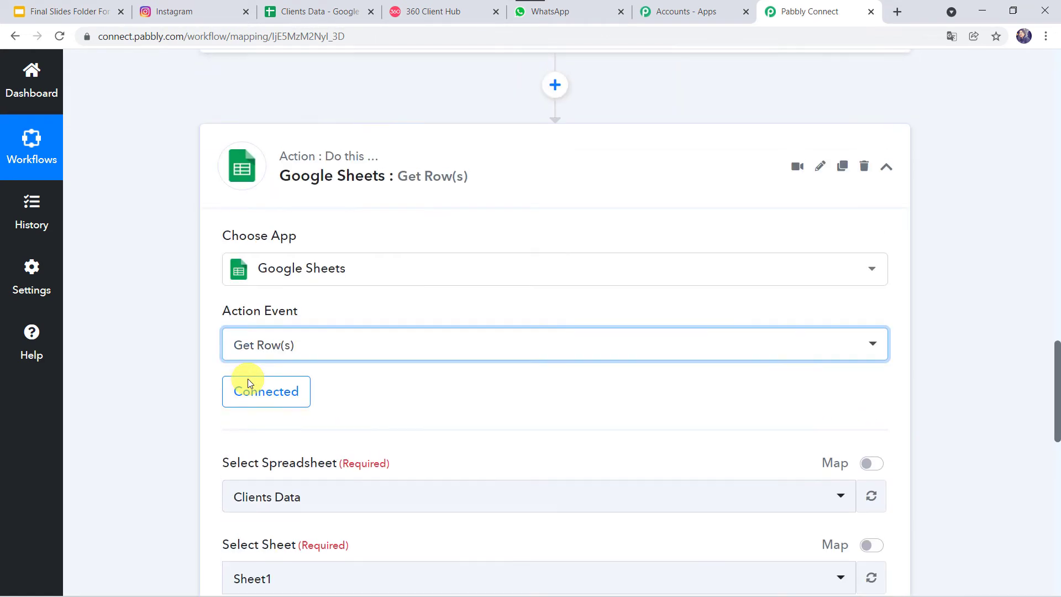
pyautogui.scroll(-10, 166, 415)
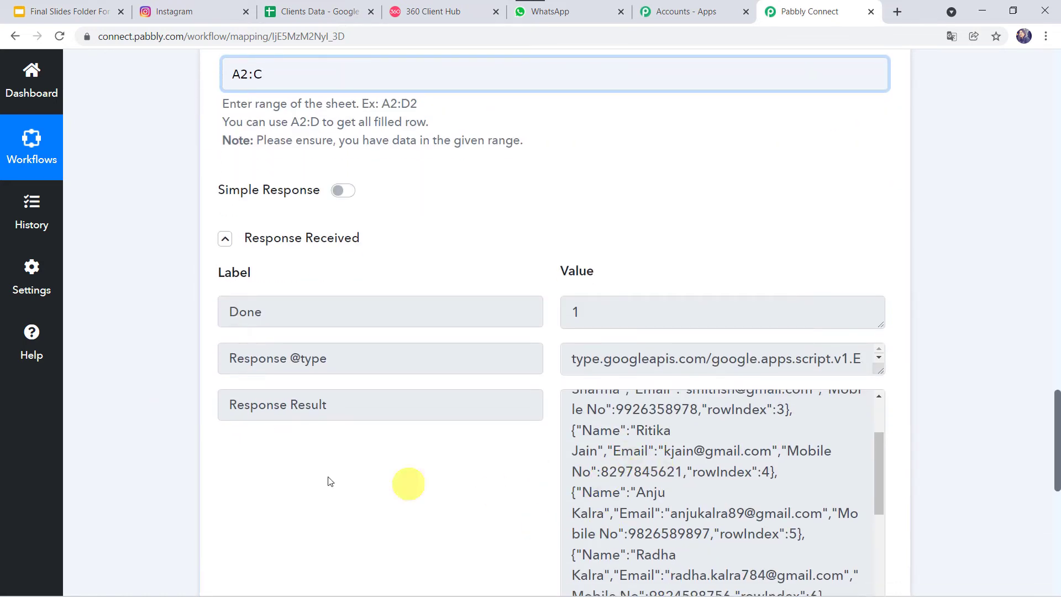
pyautogui.scroll(6, 157, 172)
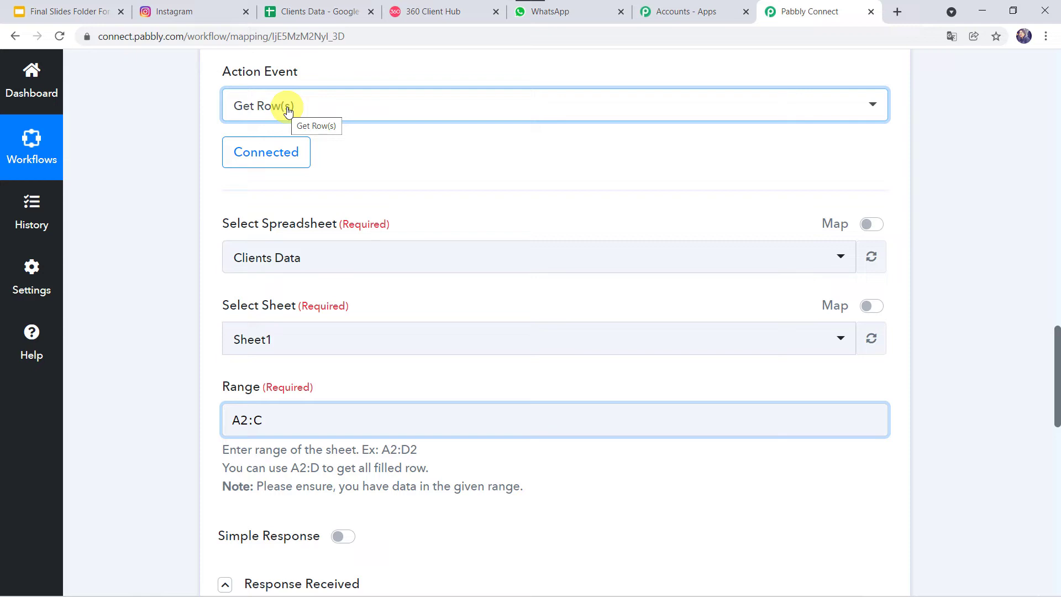
pyautogui.scroll(-7, 288, 111)
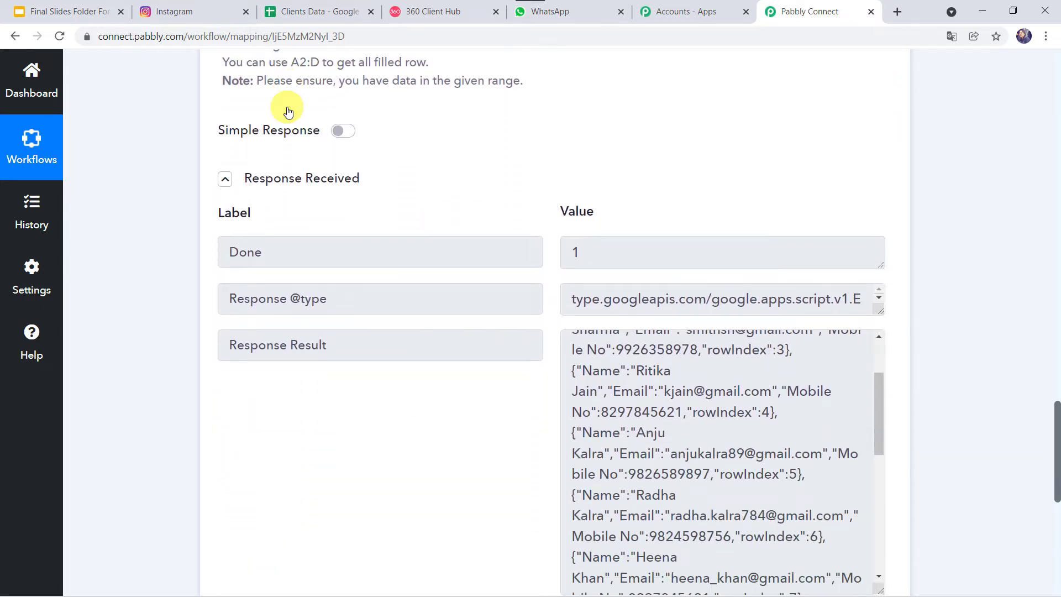
pyautogui.scroll(-2, 288, 111)
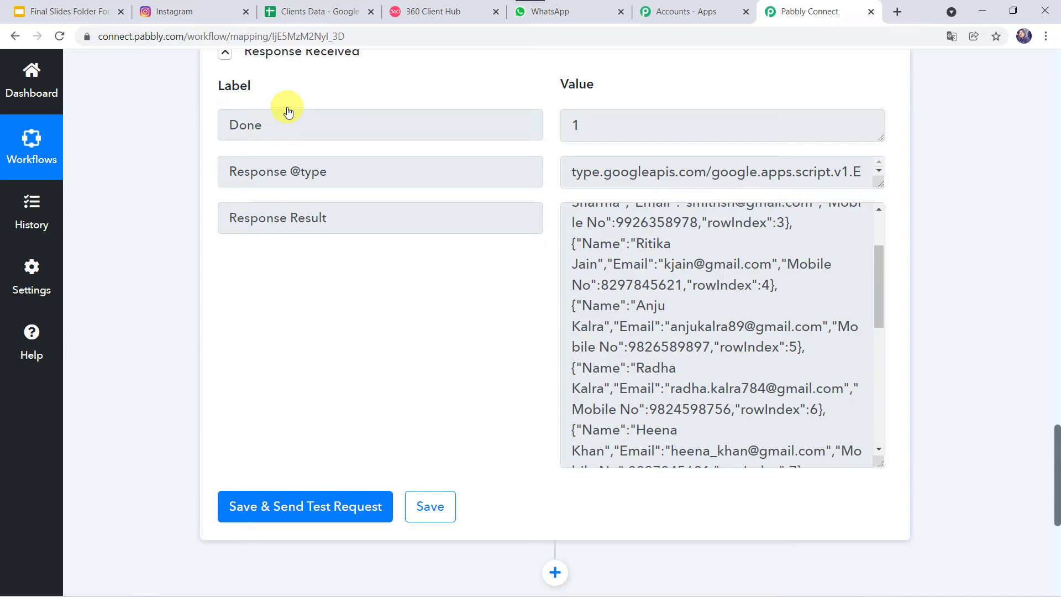
pyautogui.scroll(-1, 287, 111)
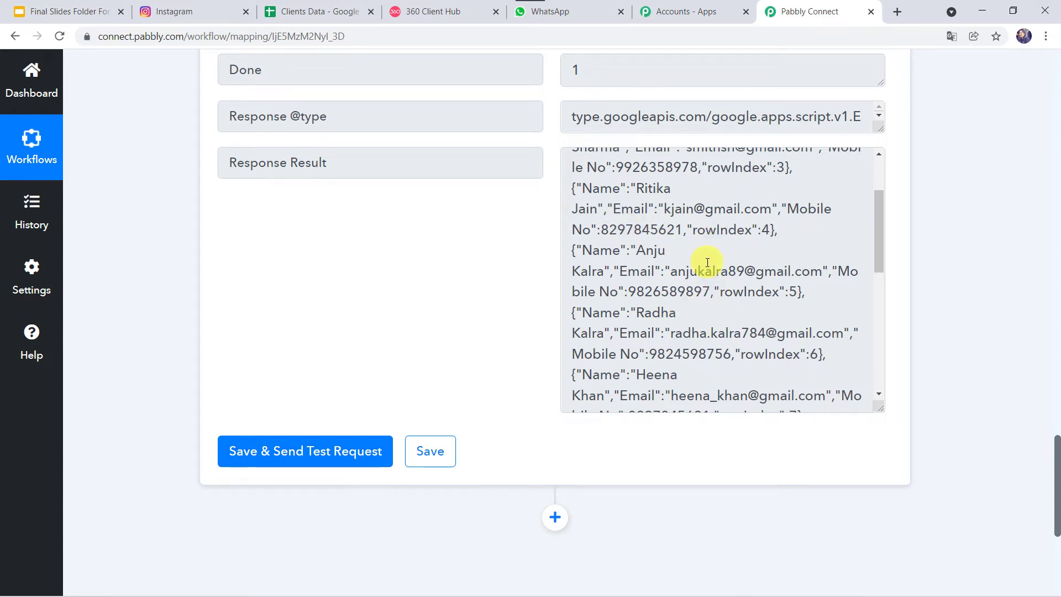
pyautogui.scroll(2, 708, 263)
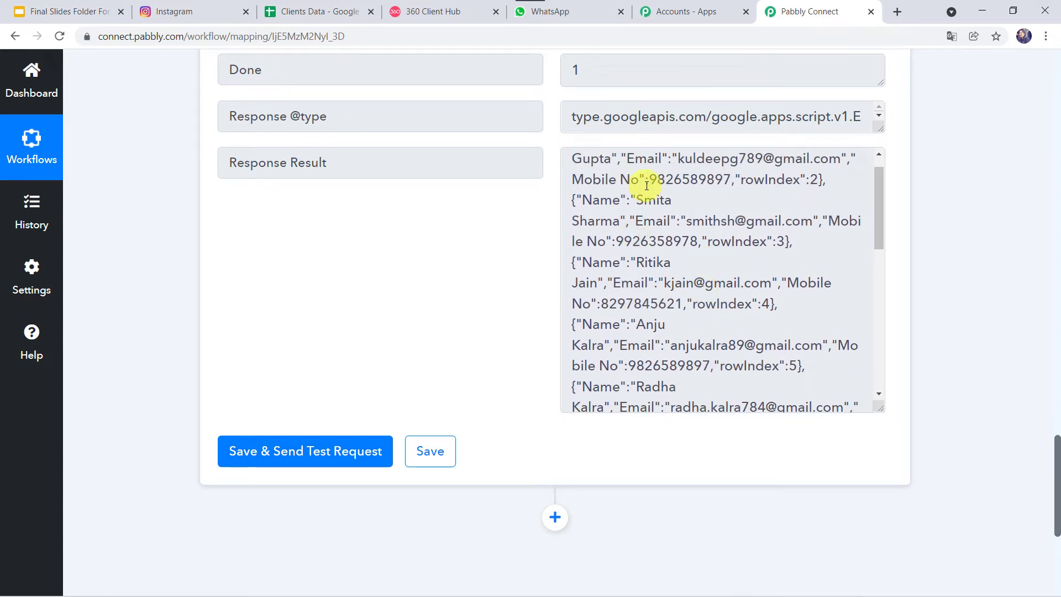
pyautogui.scroll(-4, 646, 185)
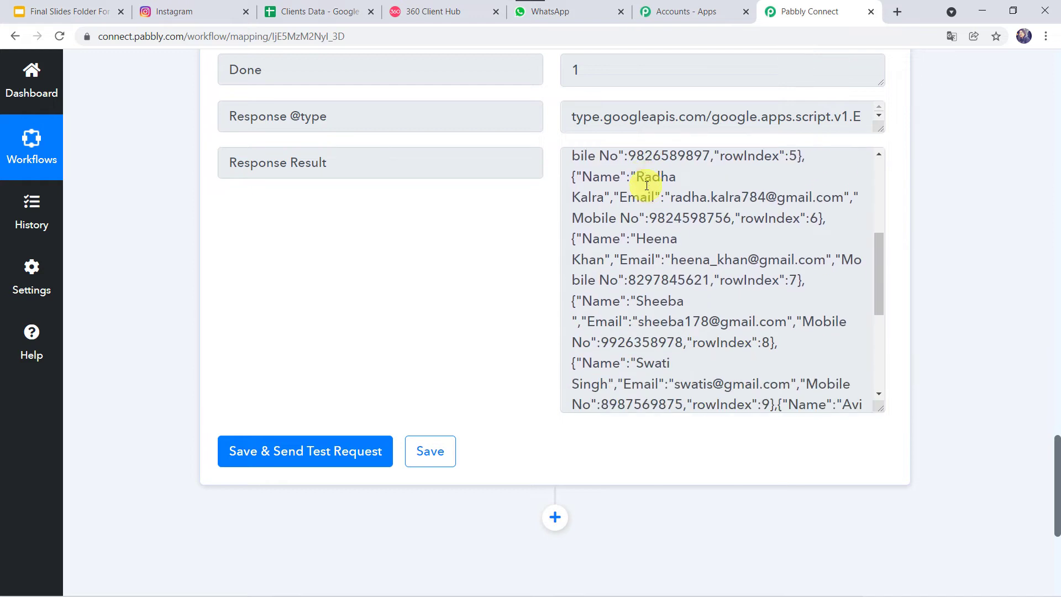
pyautogui.scroll(4, 647, 186)
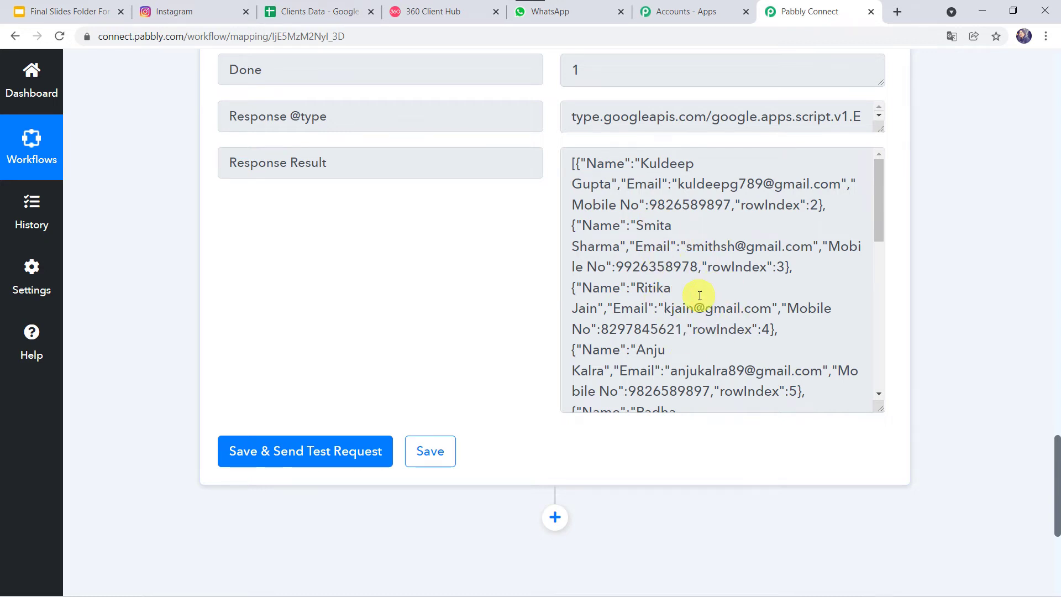
pyautogui.scroll(-4, 699, 293)
# Step: Add an Iterator by Pabbly action after the Google Sheets action, with 2. Response Result [] as its array
pyautogui.scroll(-3, 580, 443)
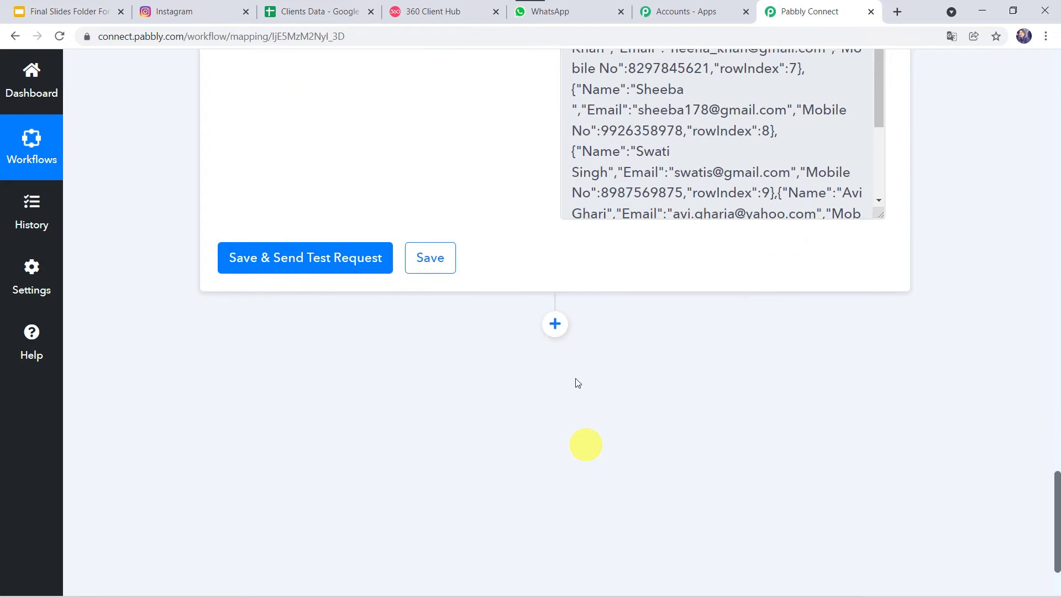
pyautogui.click(555, 324)
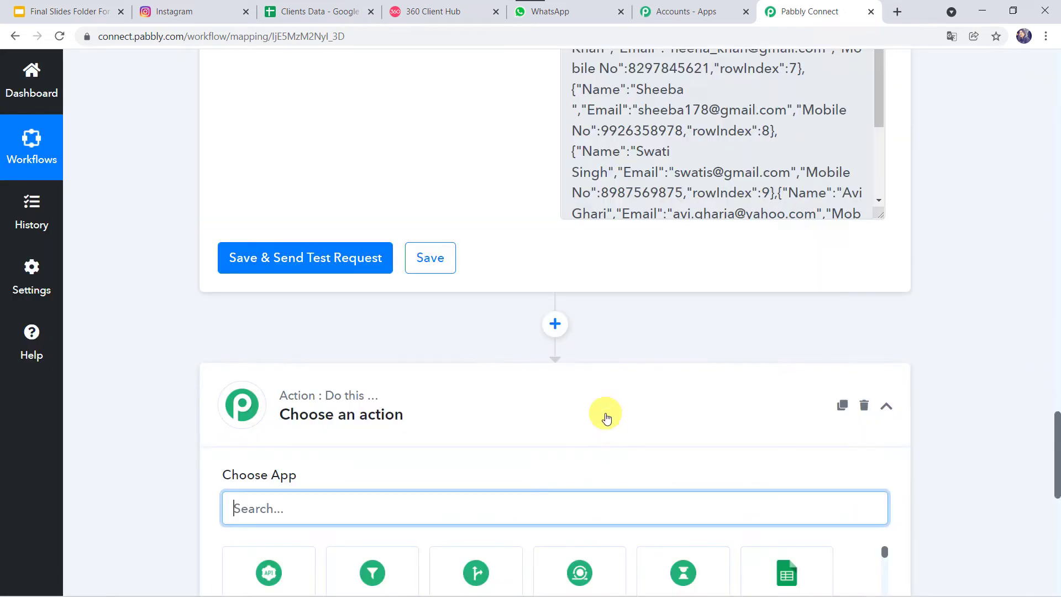
pyautogui.scroll(-3, 606, 418)
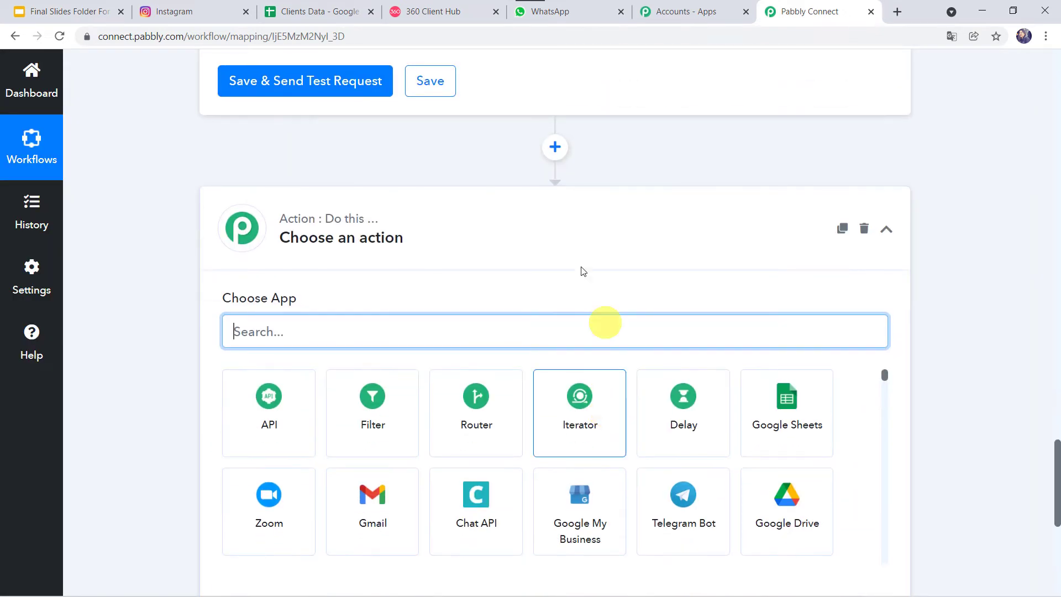
pyautogui.click(387, 327)
pyautogui.write('It')
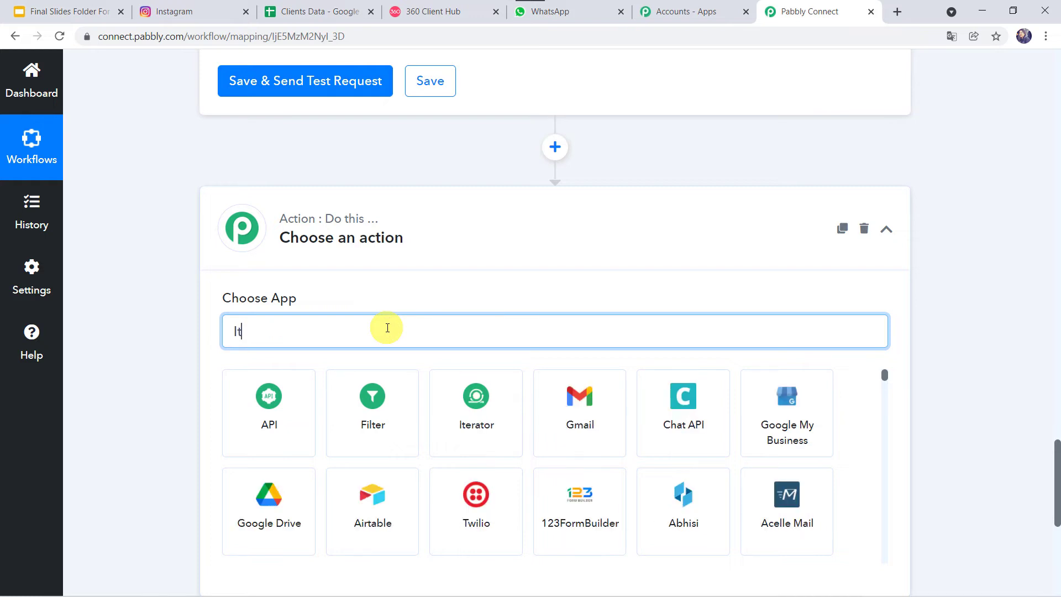
pyautogui.write('er')
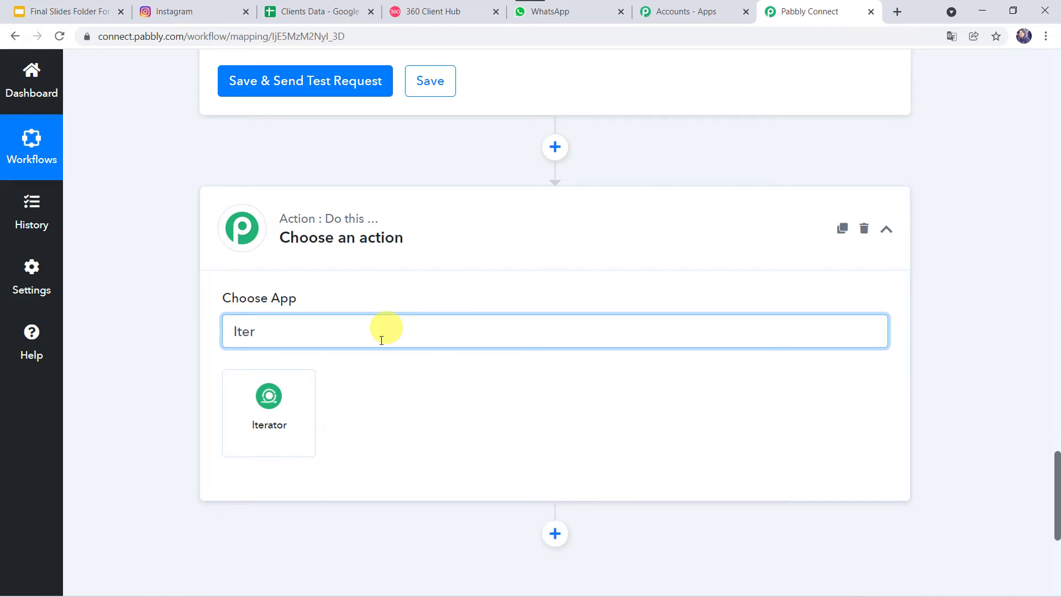
pyautogui.click(257, 415)
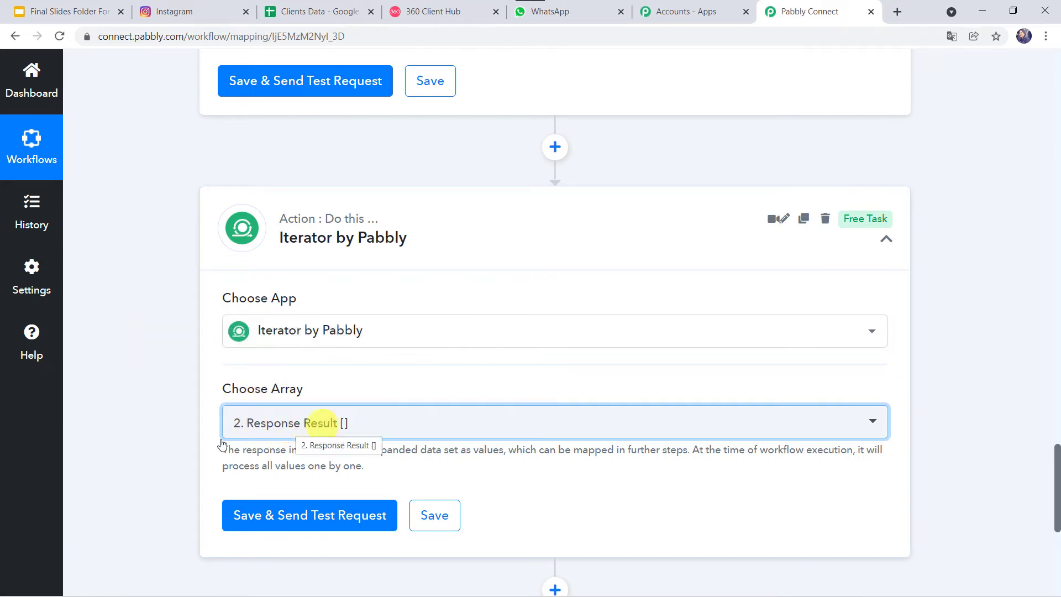
# Step: Save the Iterator action with a test request and review the client fields in its response
pyautogui.scroll(-4, 195, 456)
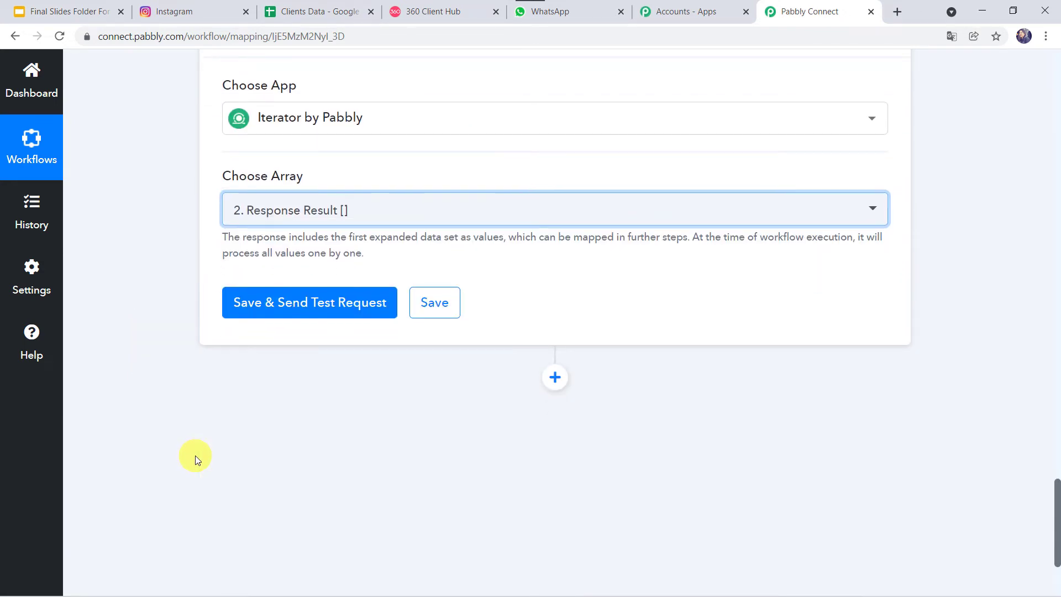
pyautogui.click(293, 310)
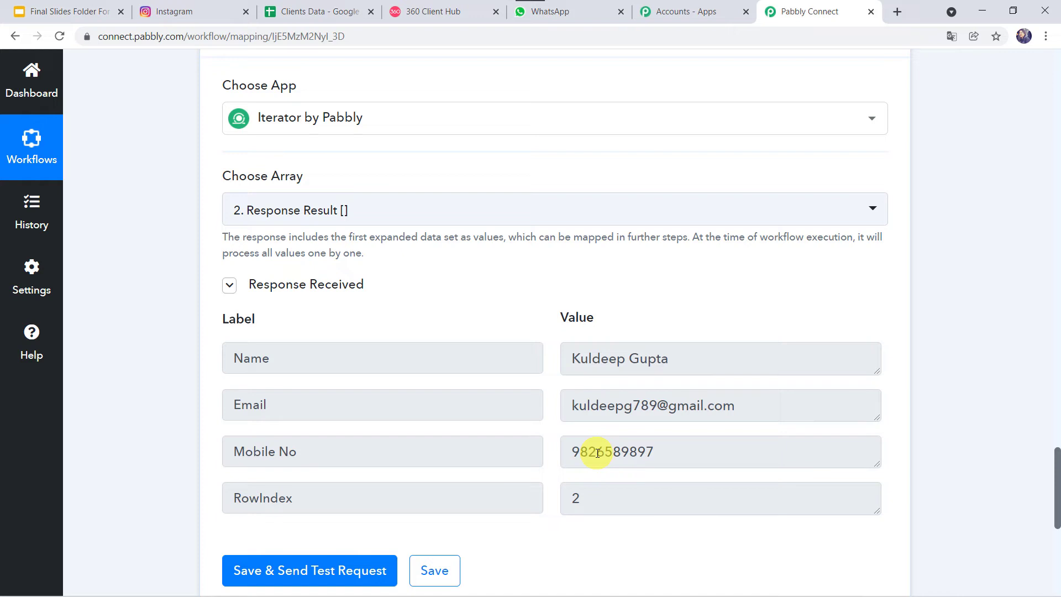
pyautogui.scroll(-3, 597, 453)
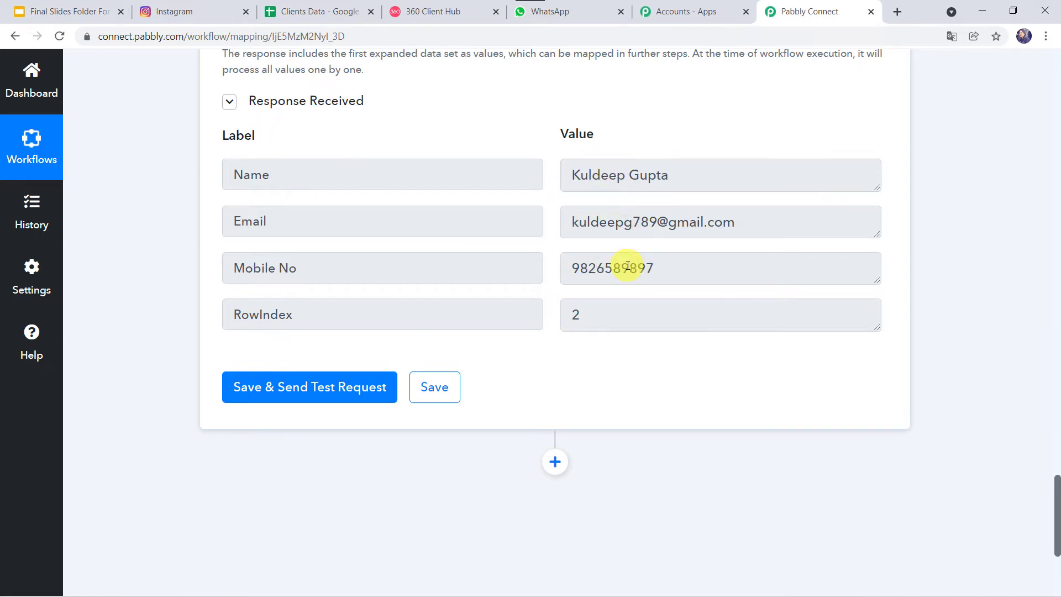
# Step: Add a WhatsApp by 360Dialog action after the Iterator with Send Template Message as its action event
pyautogui.scroll(-2, 628, 266)
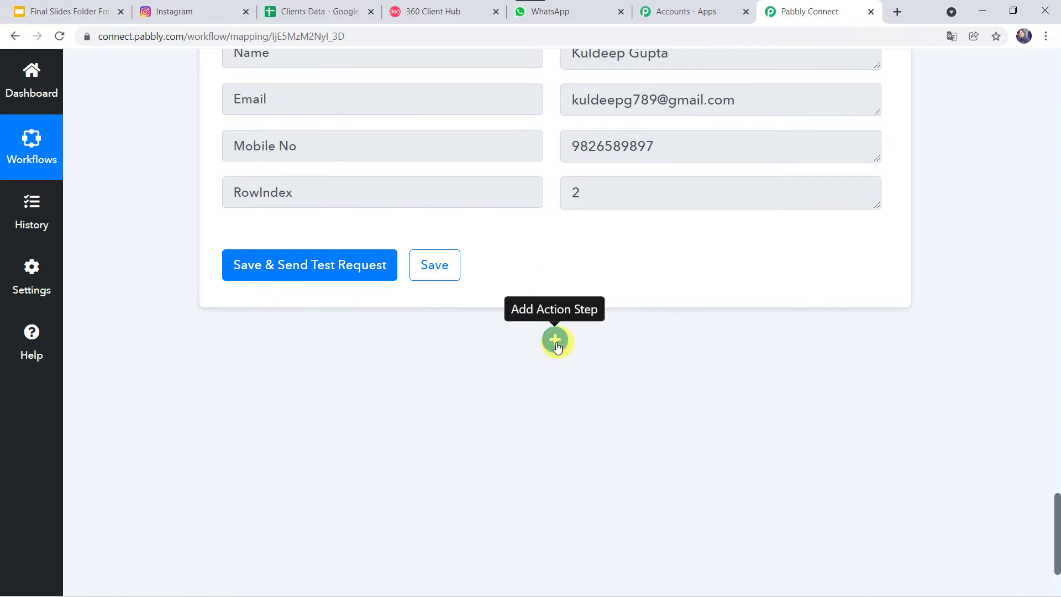
pyautogui.click(555, 342)
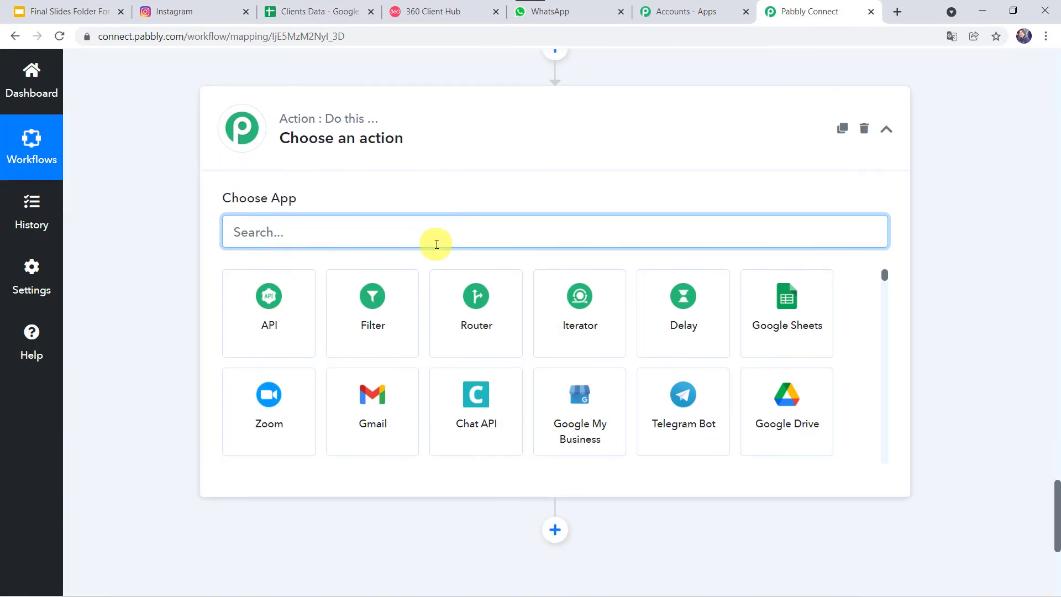
pyautogui.write('360')
pyautogui.click(257, 311)
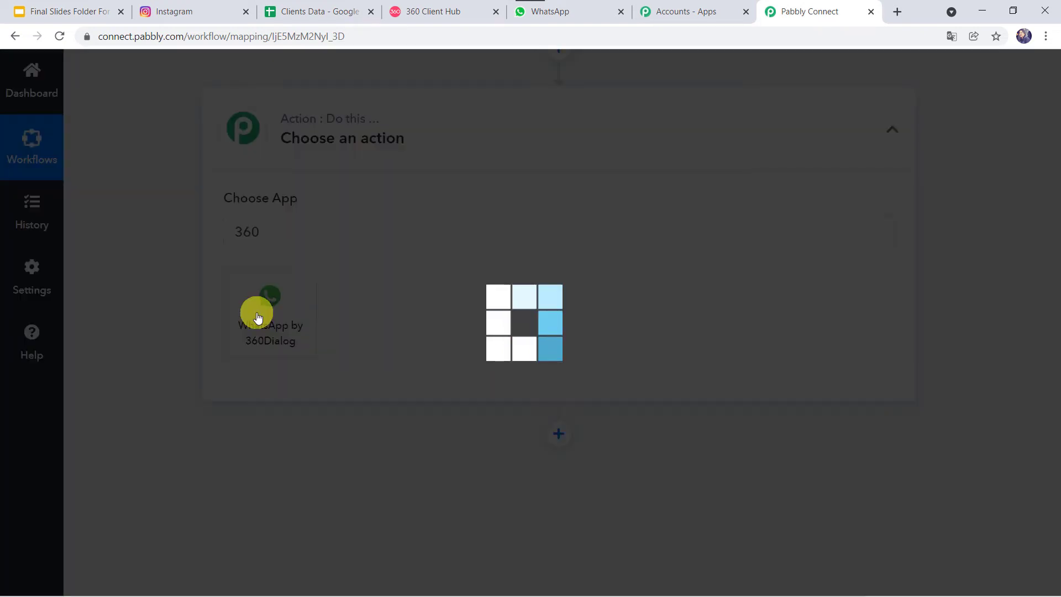
pyautogui.click(258, 316)
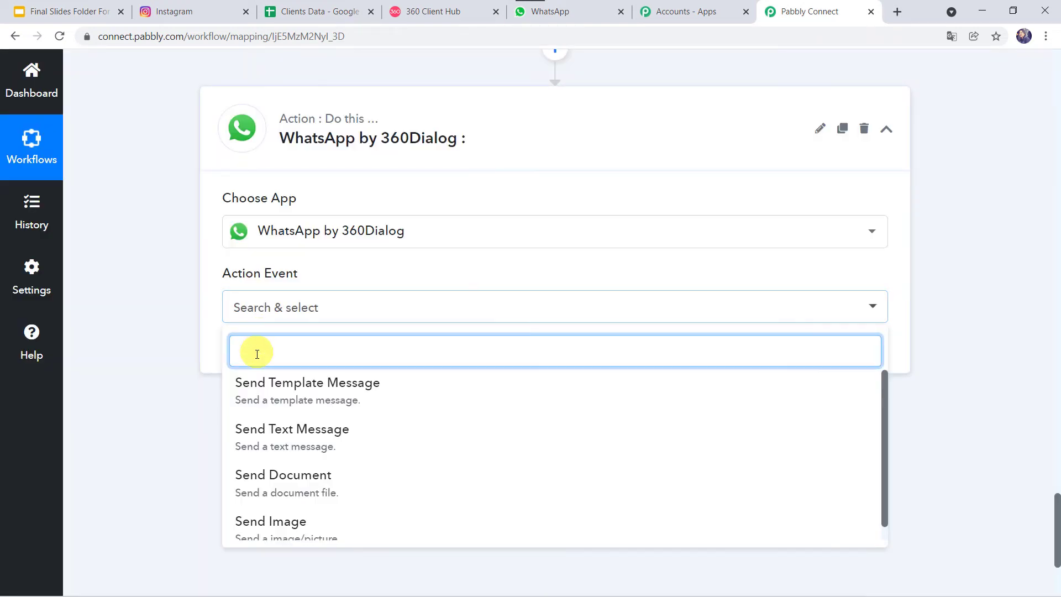
pyautogui.click(330, 389)
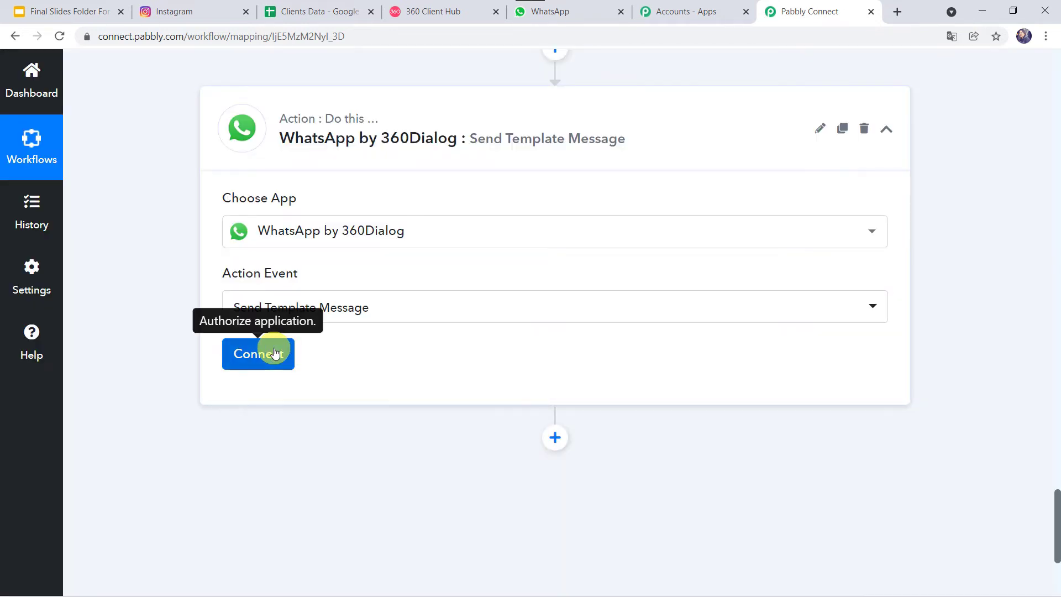
# Step: Start a new connection for the WhatsApp by 360Dialog action and show its API Key and Domain fields
pyautogui.click(274, 353)
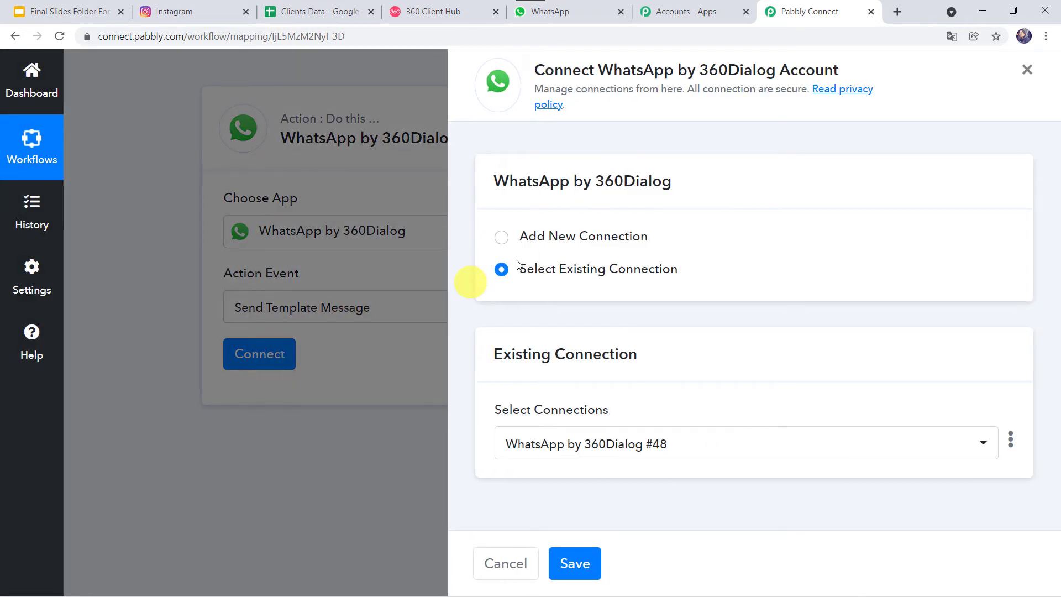
pyautogui.click(546, 236)
pyautogui.scroll(-3, 602, 316)
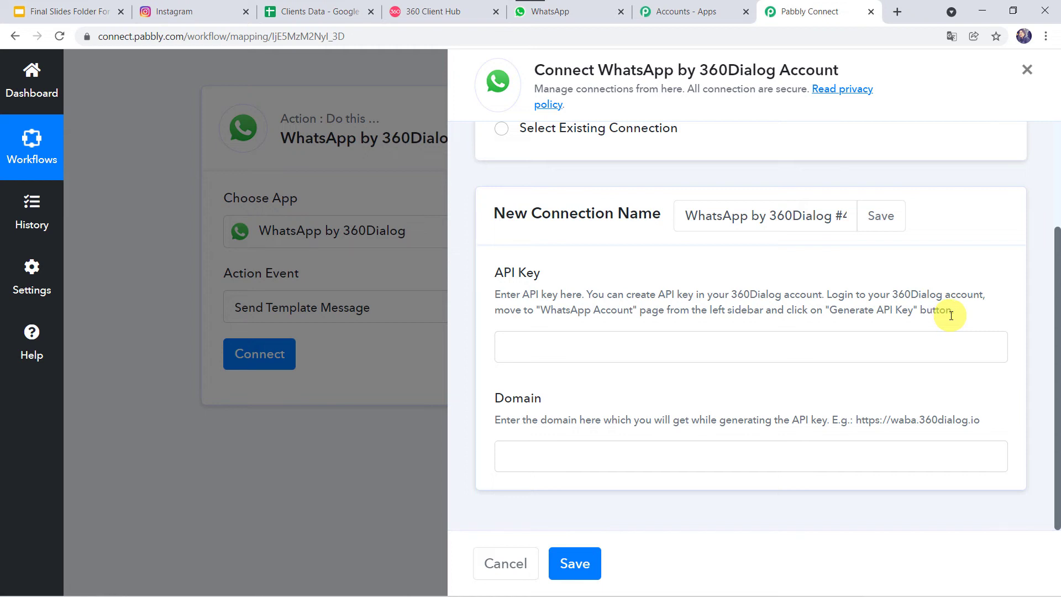
# Step: Check the API key generation option on the WhatsApp Accounts page in 360 Client Hub, and return to Pabbly Connect
pyautogui.click(429, 12)
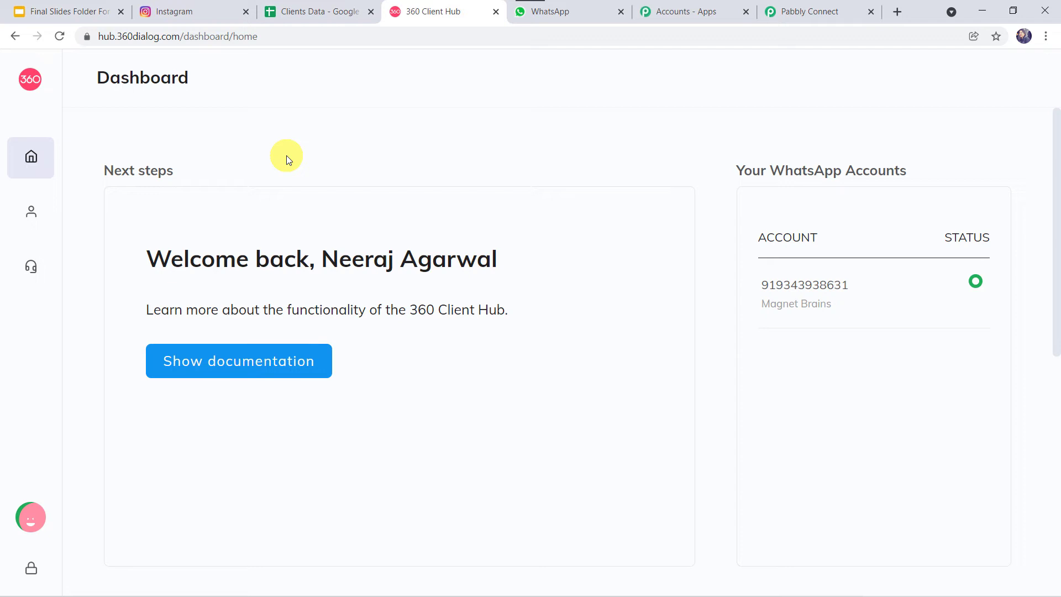
pyautogui.click(44, 223)
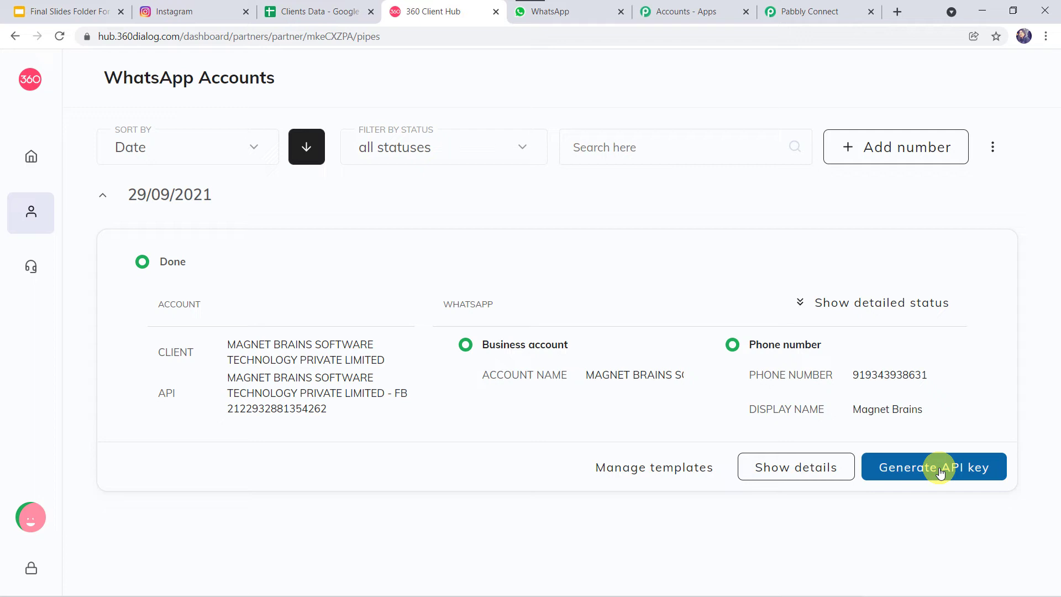
pyautogui.click(811, 15)
pyautogui.click(544, 341)
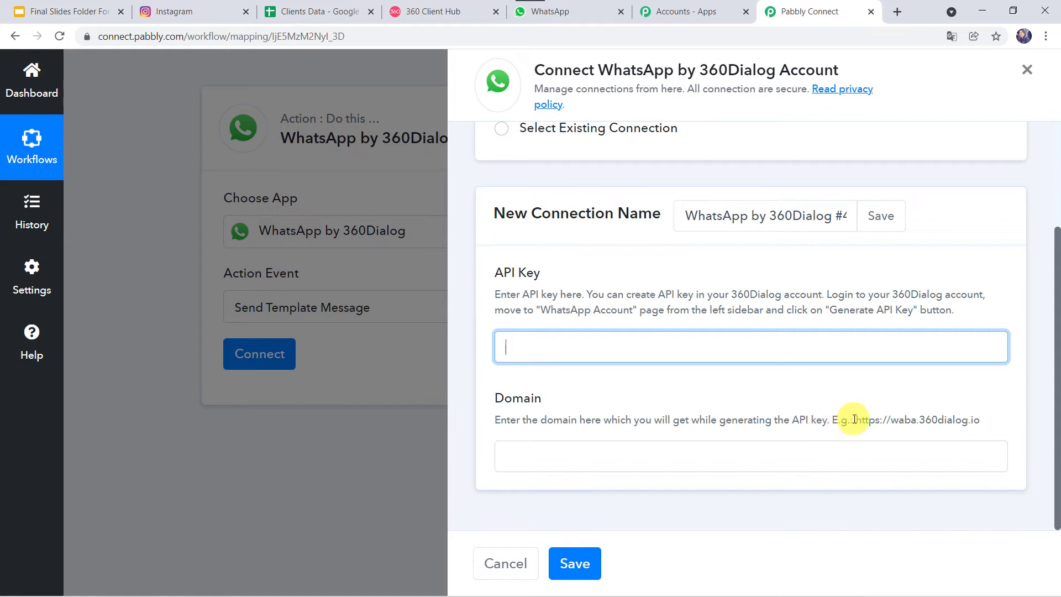
pyautogui.moveTo(857, 420); pyautogui.dragTo(975, 421)
pyautogui.rightClick(974, 421)
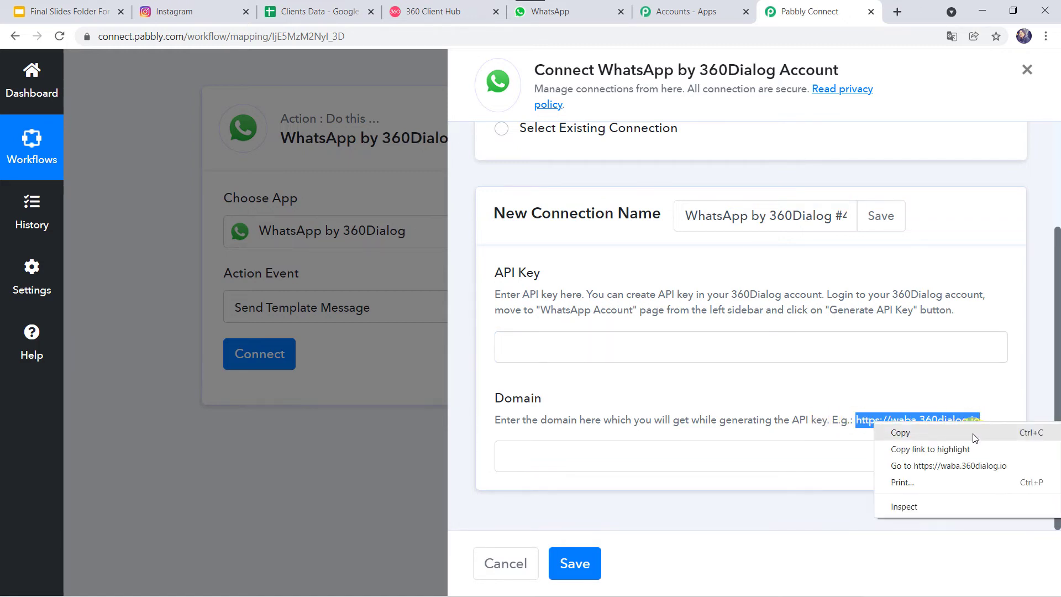
pyautogui.click(975, 432)
pyautogui.click(584, 454)
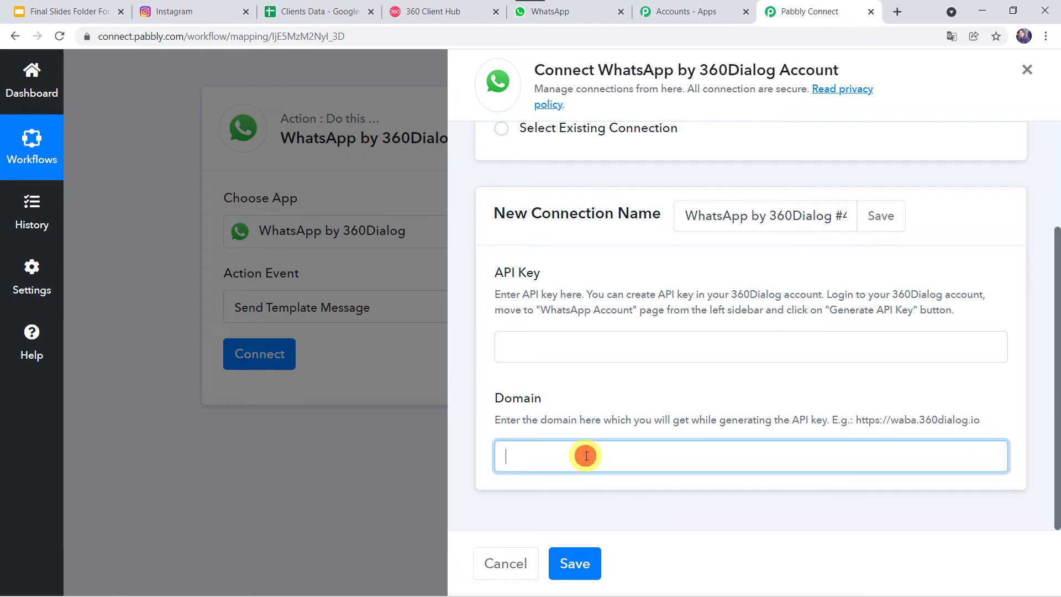
pyautogui.rightClick(586, 457)
pyautogui.click(631, 347)
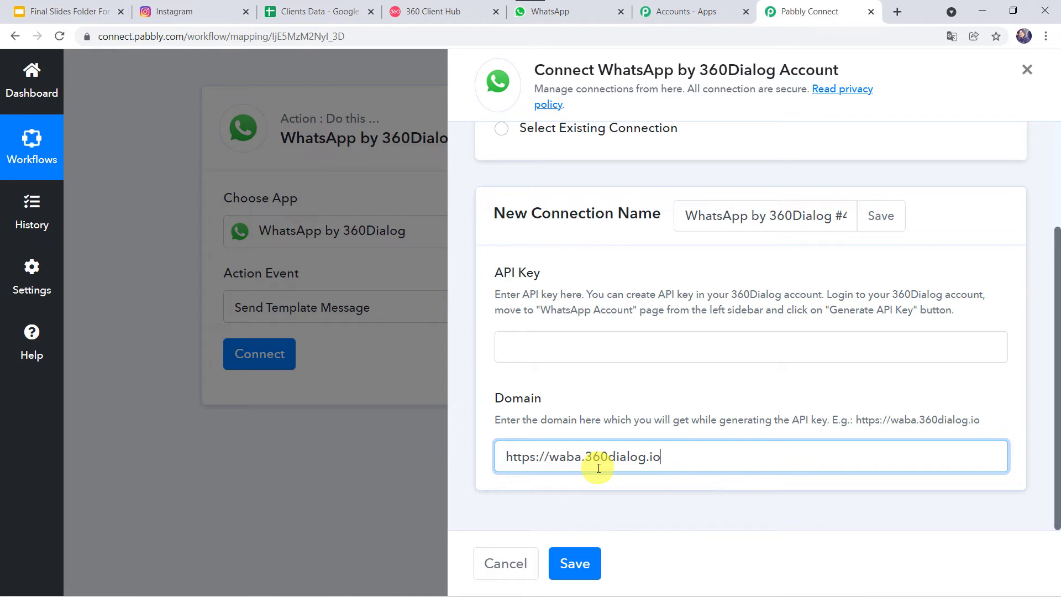
pyautogui.click(523, 348)
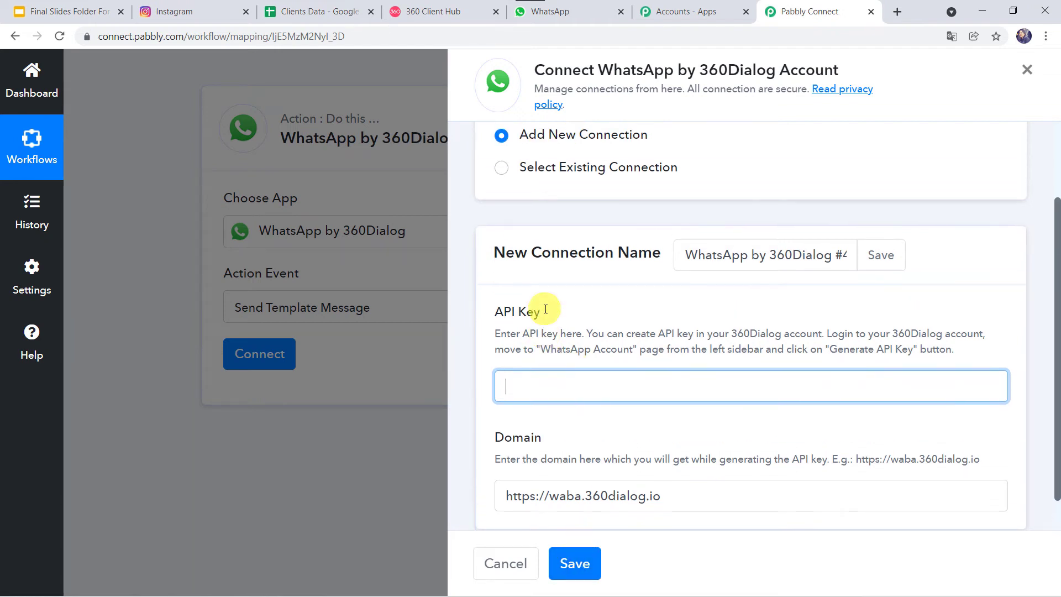
pyautogui.scroll(2, 540, 307)
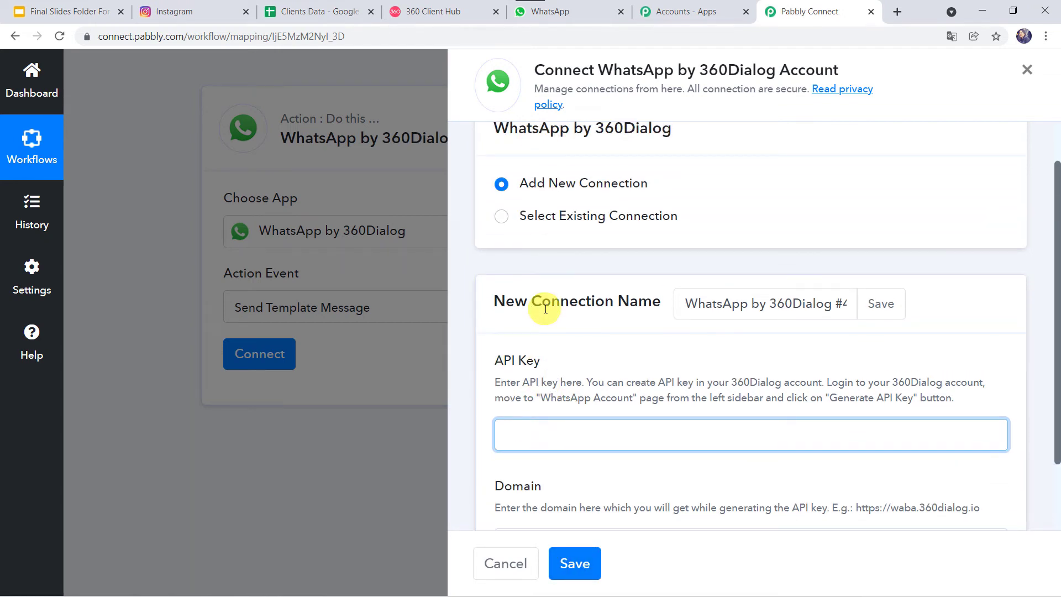
# Step: Connect the WhatsApp by 360Dialog action through the existing connection WhatsApp by 360Dialog #48
pyautogui.click(501, 218)
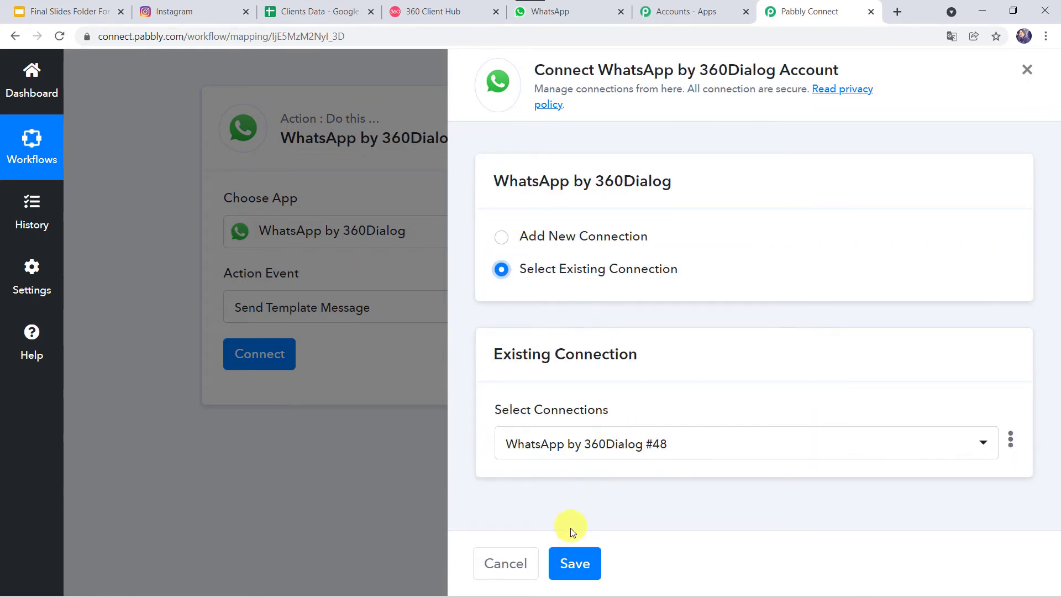
pyautogui.click(571, 563)
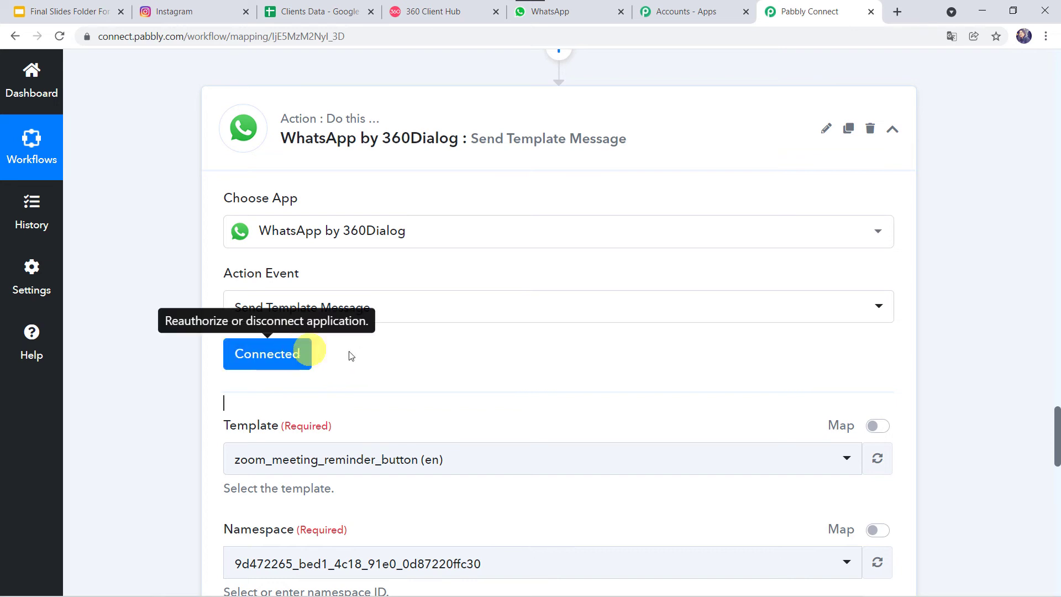
pyautogui.scroll(-3, 450, 375)
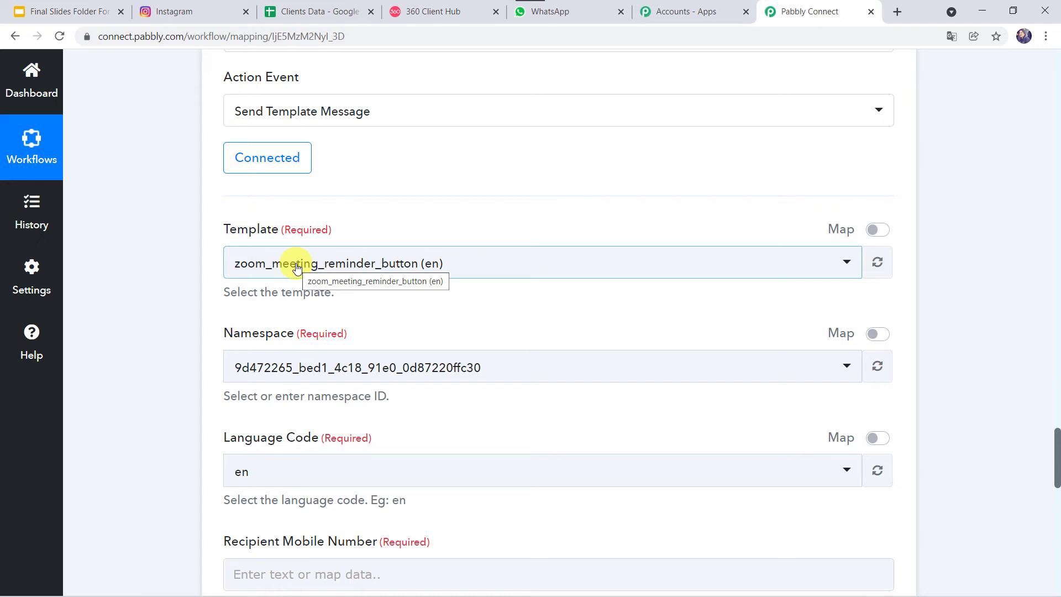
# Step: Switch to 360 Client Hub, open the WhatsApp account's message templates and look through the list
pyautogui.click(427, 14)
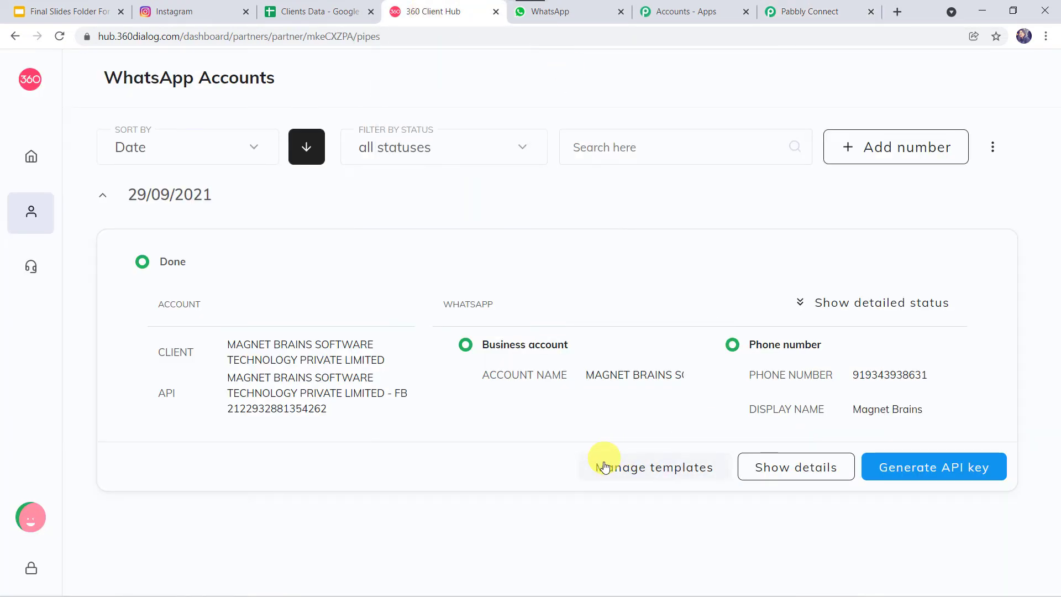
pyautogui.click(627, 471)
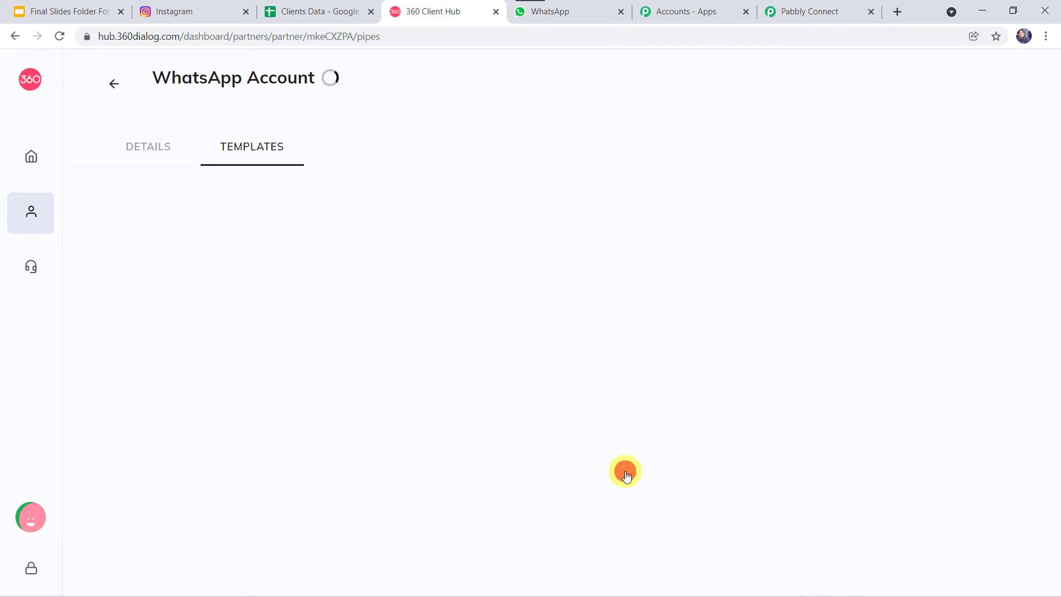
pyautogui.scroll(-18, 555, 385)
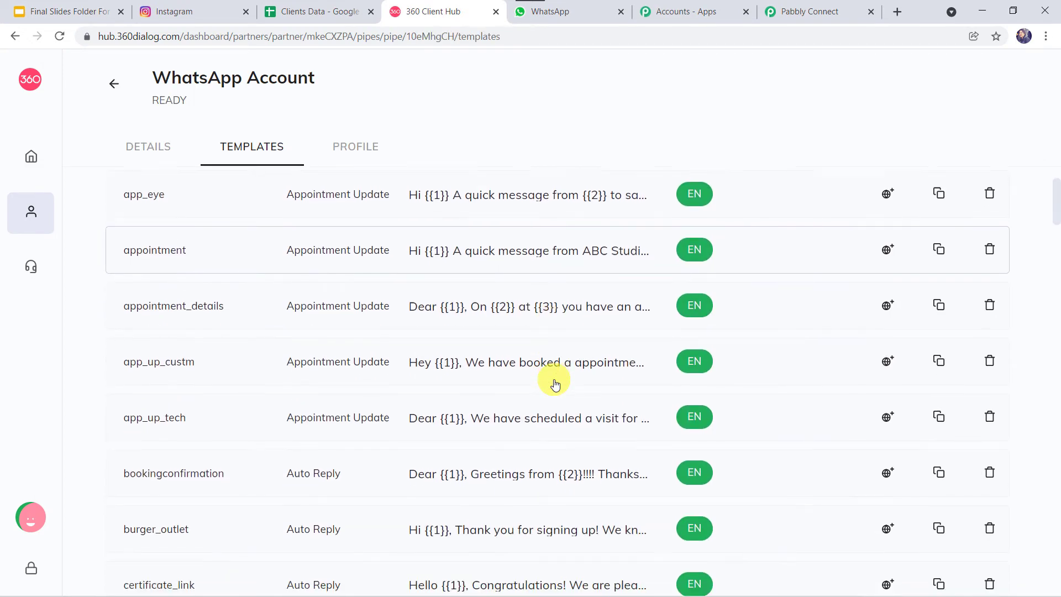
pyautogui.scroll(18, 555, 385)
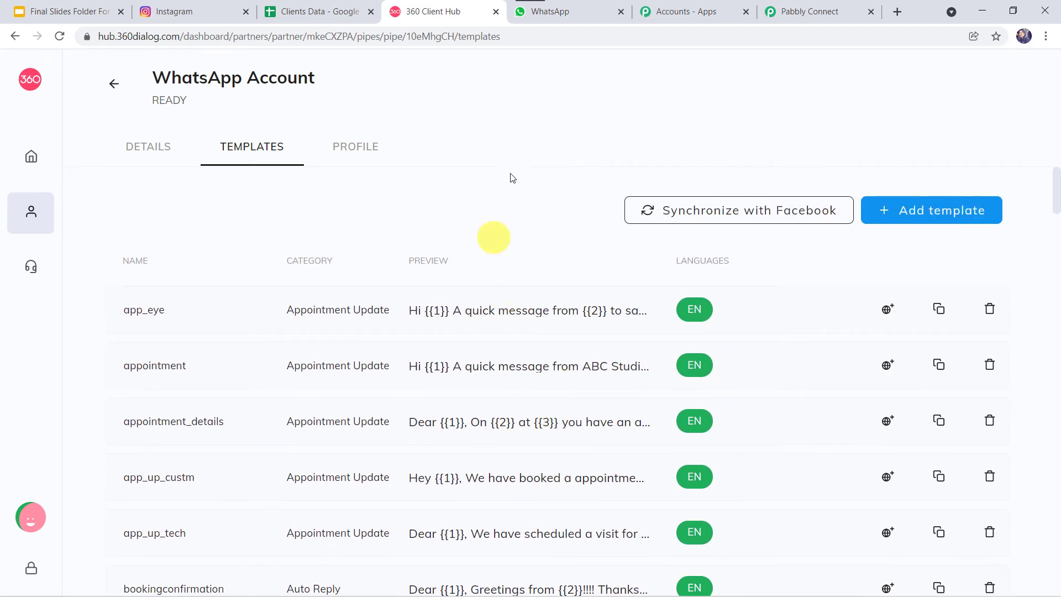
# Step: Examine the name, category, language and template type fields of a new template form, and close it without creating a template
pyautogui.click(937, 215)
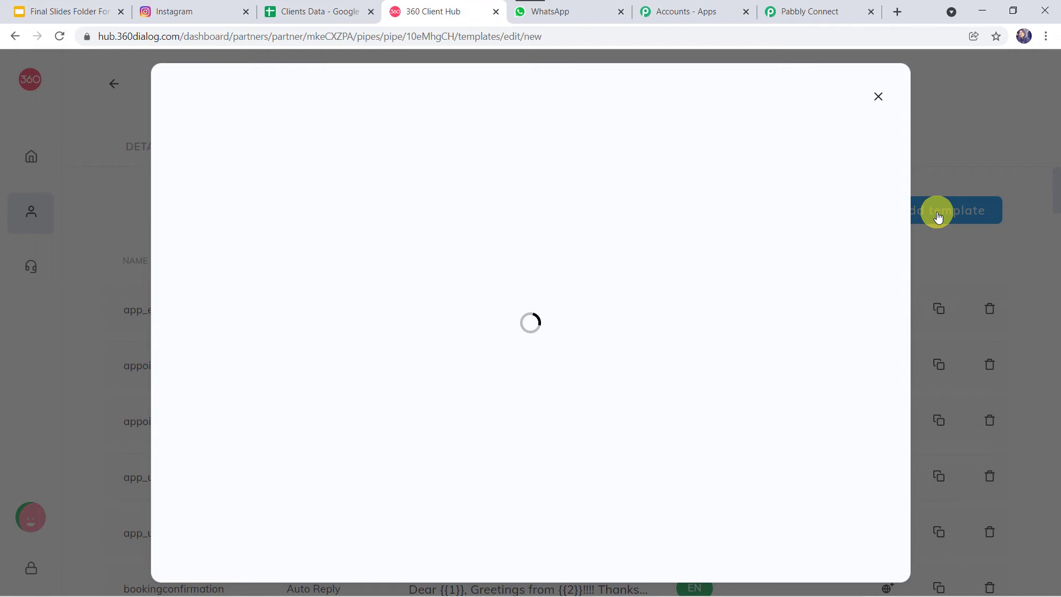
pyautogui.click(337, 184)
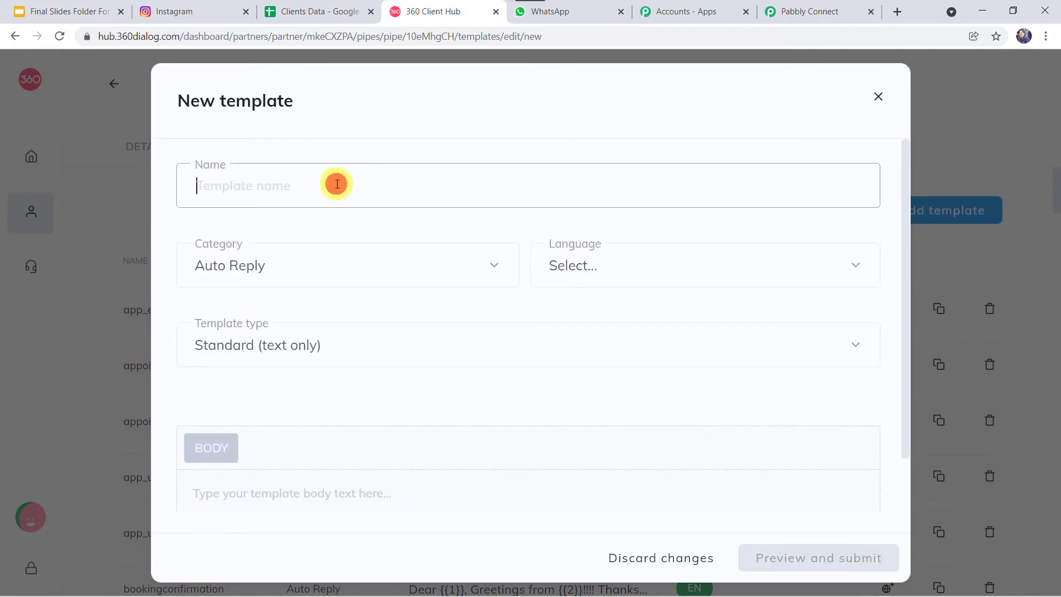
pyautogui.click(343, 266)
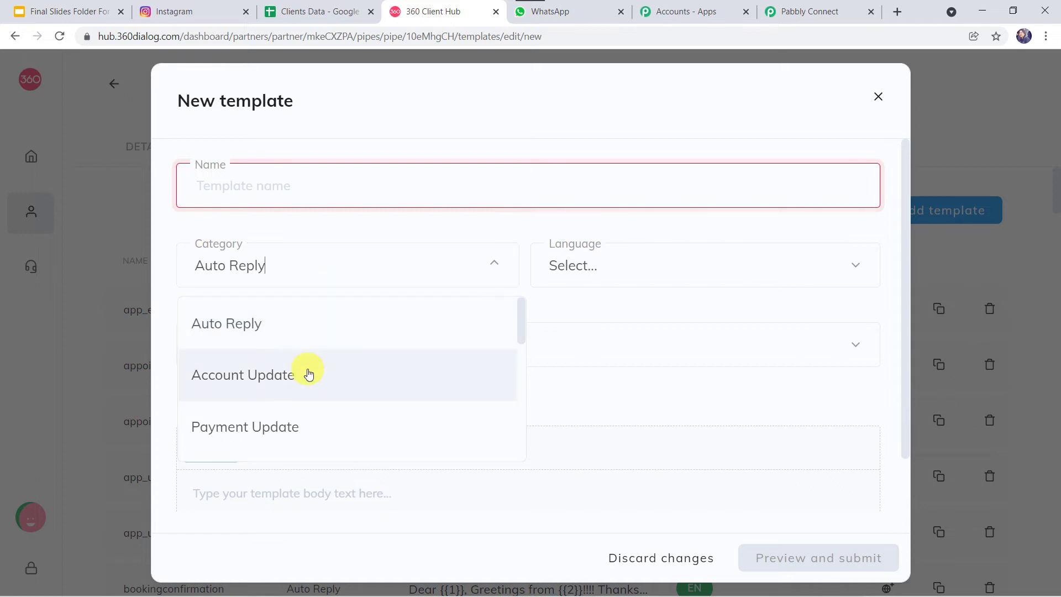
pyautogui.scroll(-6, 308, 373)
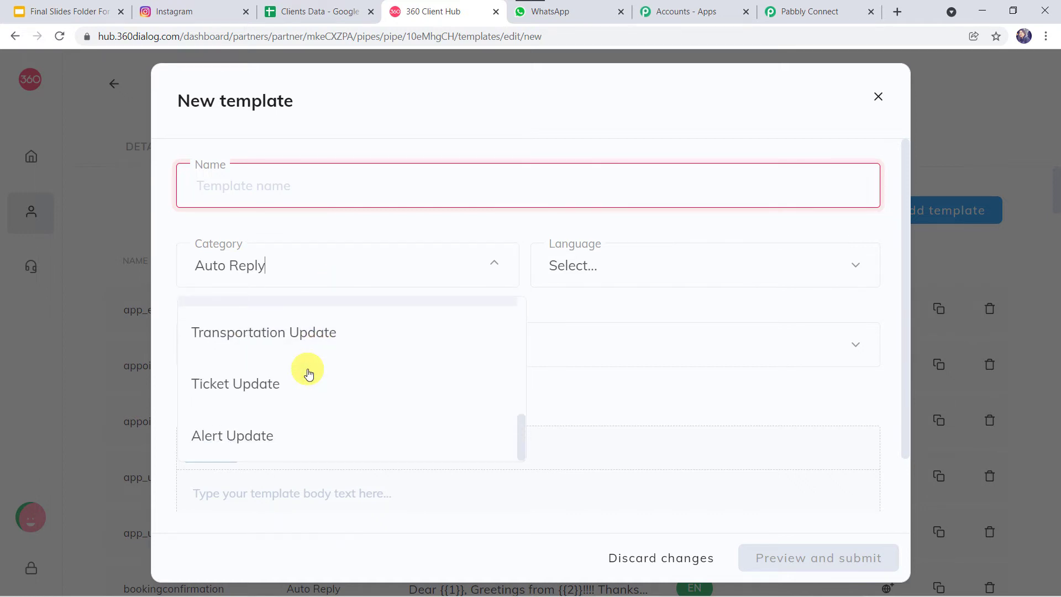
pyautogui.click(642, 258)
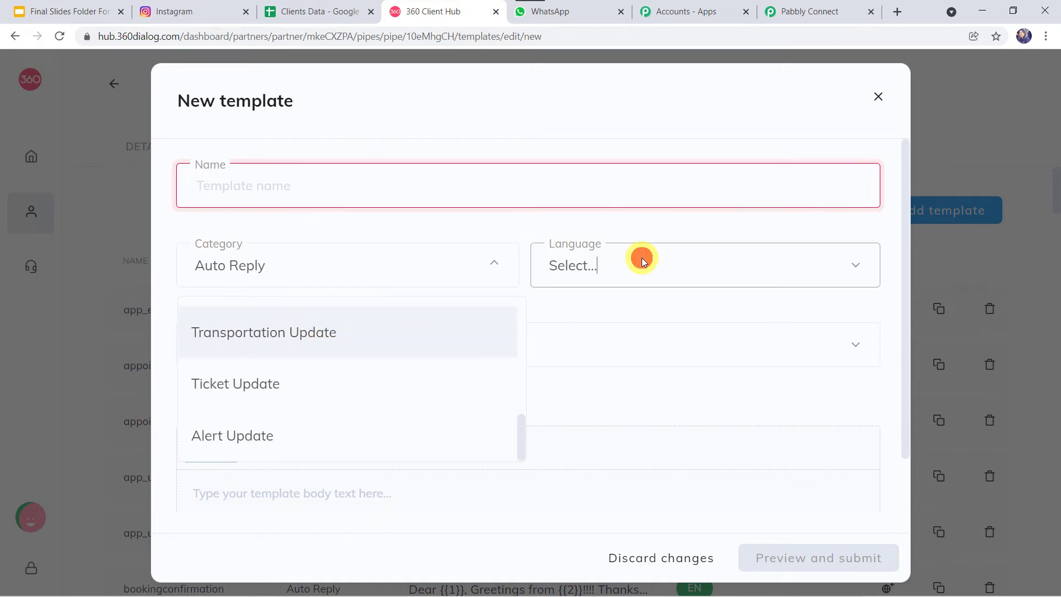
pyautogui.click(636, 257)
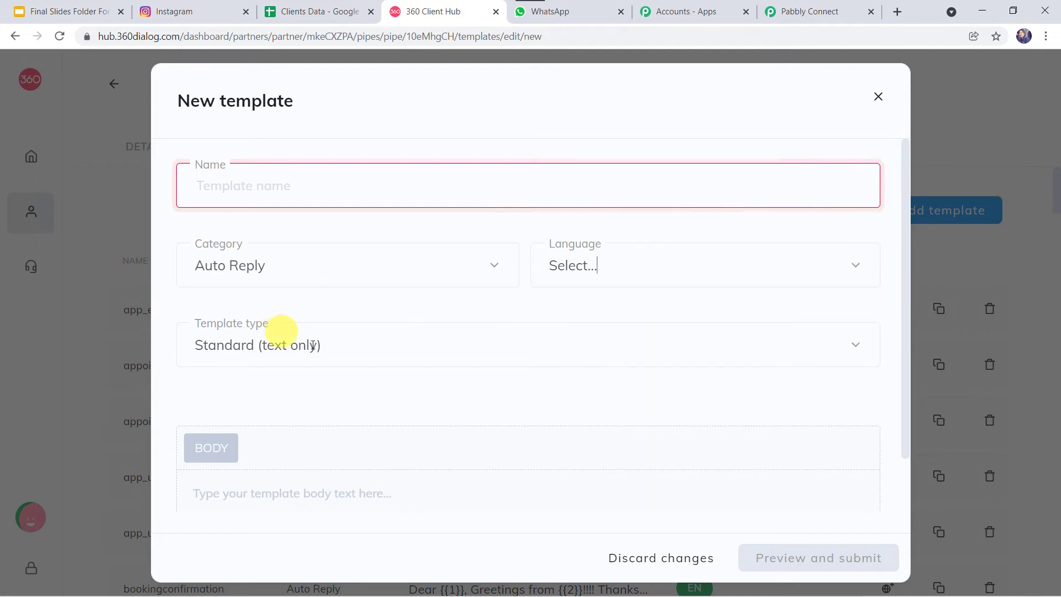
pyautogui.click(372, 347)
pyautogui.click(372, 347)
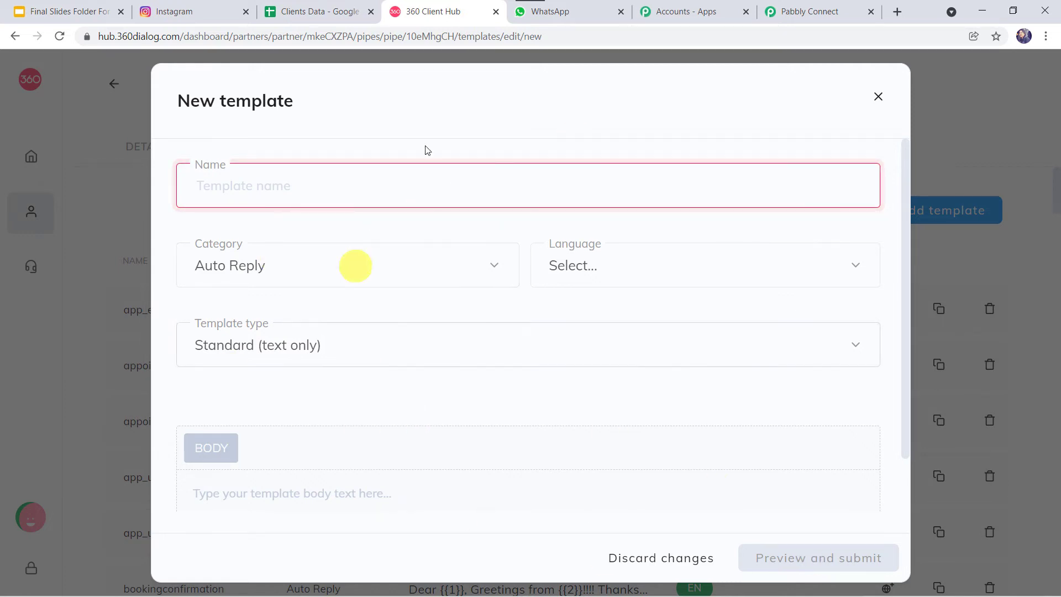
pyautogui.click(879, 97)
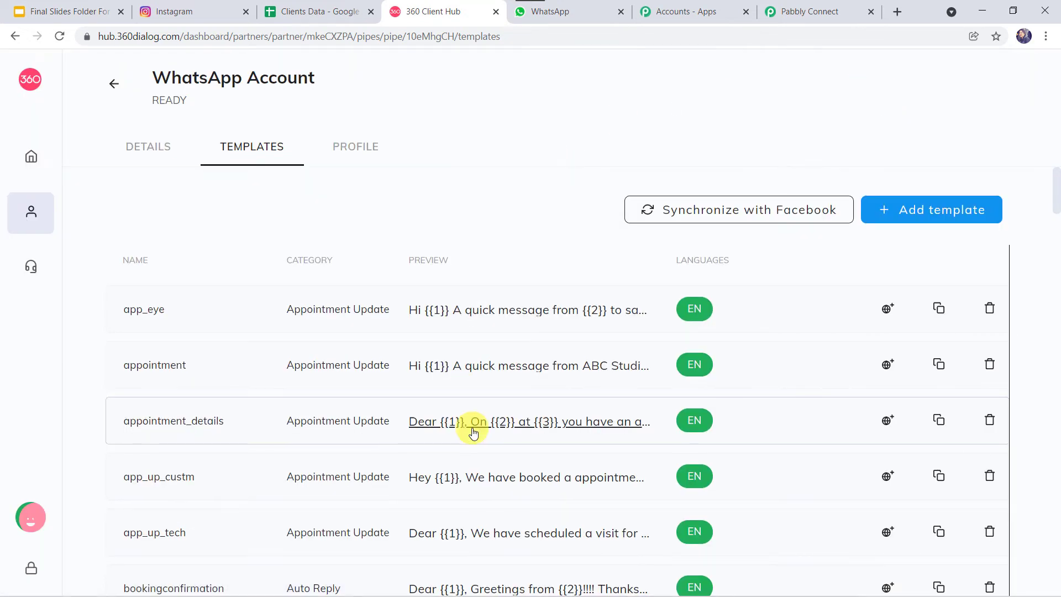
# Step: Find the insta1 template in the list and examine its preview text and the body variables {{1}}, {{2}} and {{3}}
pyautogui.scroll(-9, 473, 429)
pyautogui.scroll(-10, 472, 432)
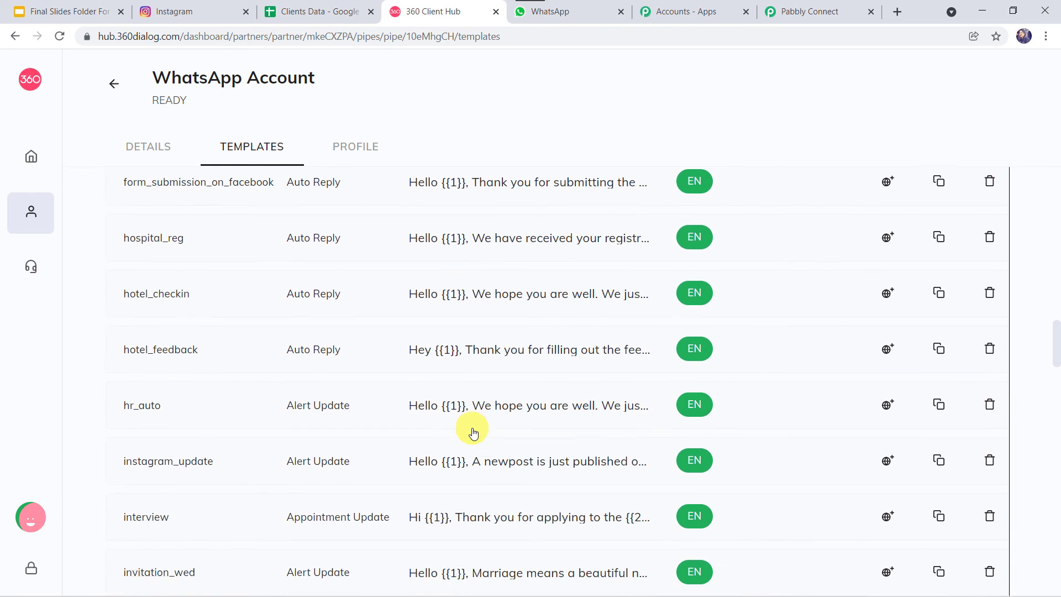
pyautogui.scroll(1, 503, 299)
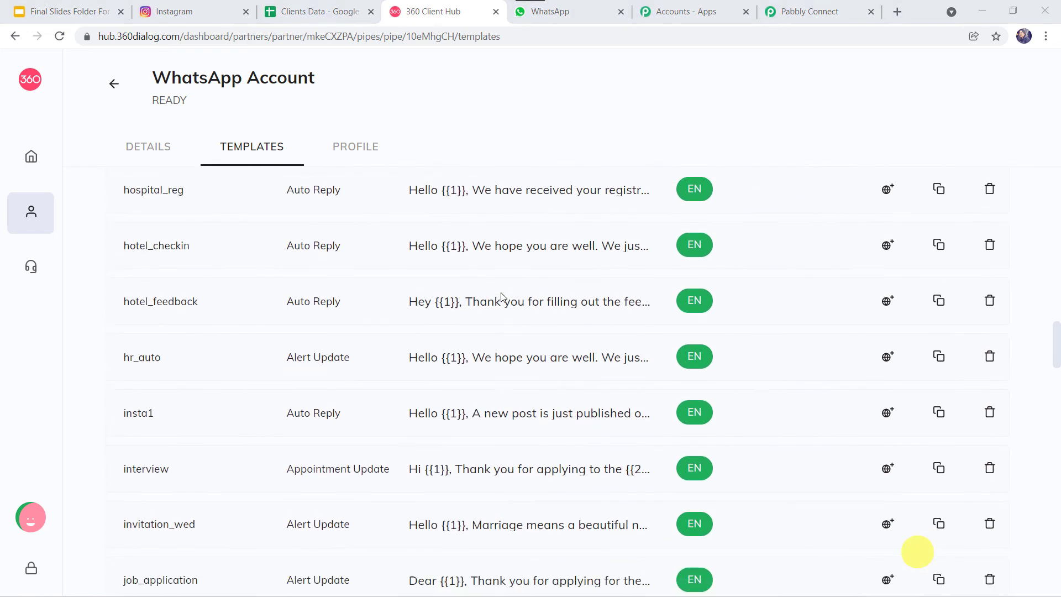
pyautogui.scroll(-2, 503, 298)
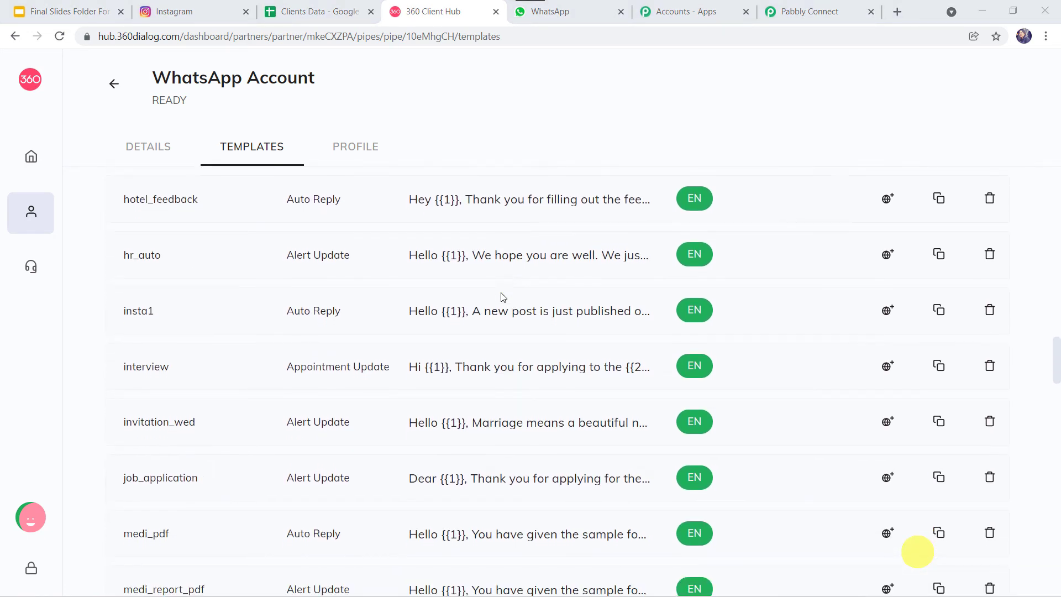
pyautogui.click(480, 321)
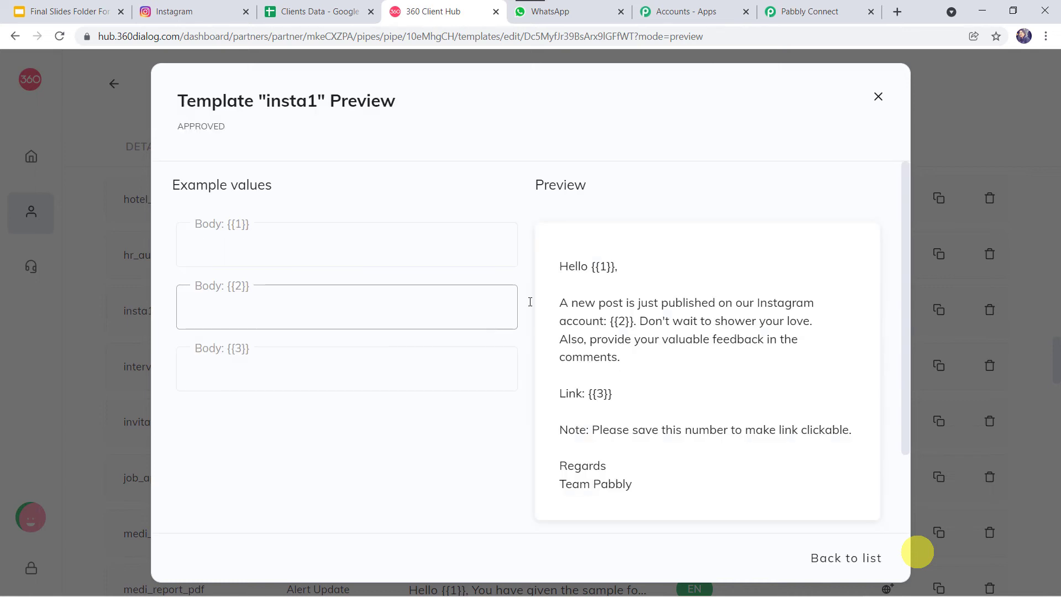
pyautogui.scroll(-1, 612, 266)
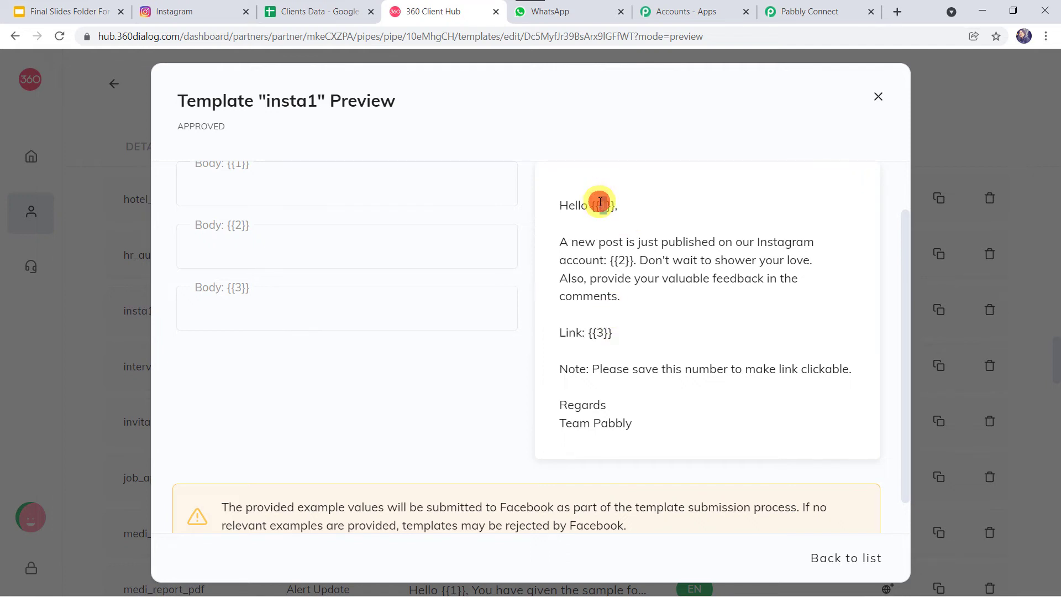
pyautogui.tripleClick(619, 266)
pyautogui.click(619, 266)
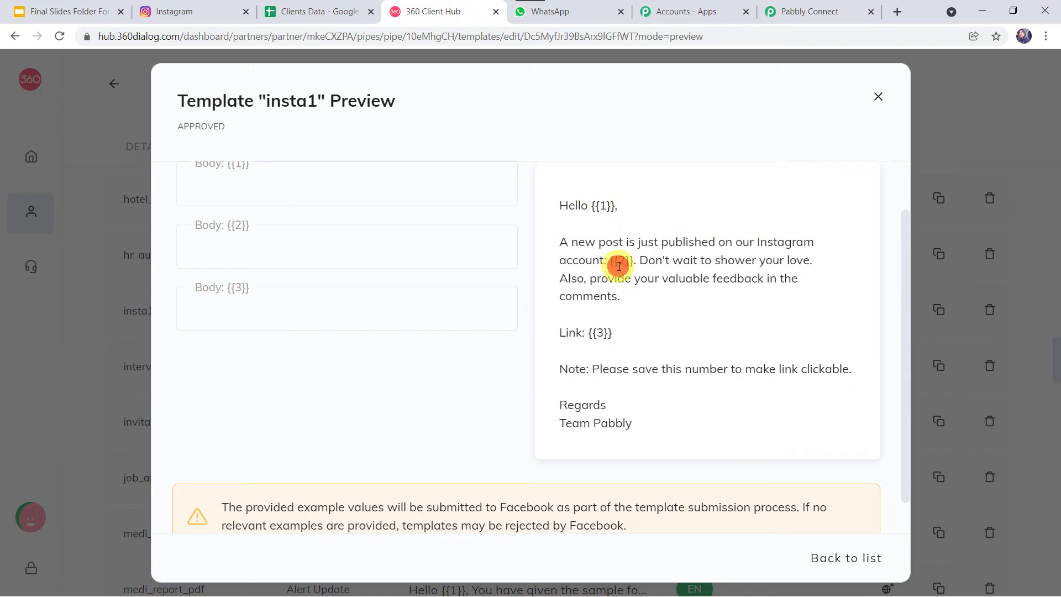
pyautogui.doubleClick(598, 334)
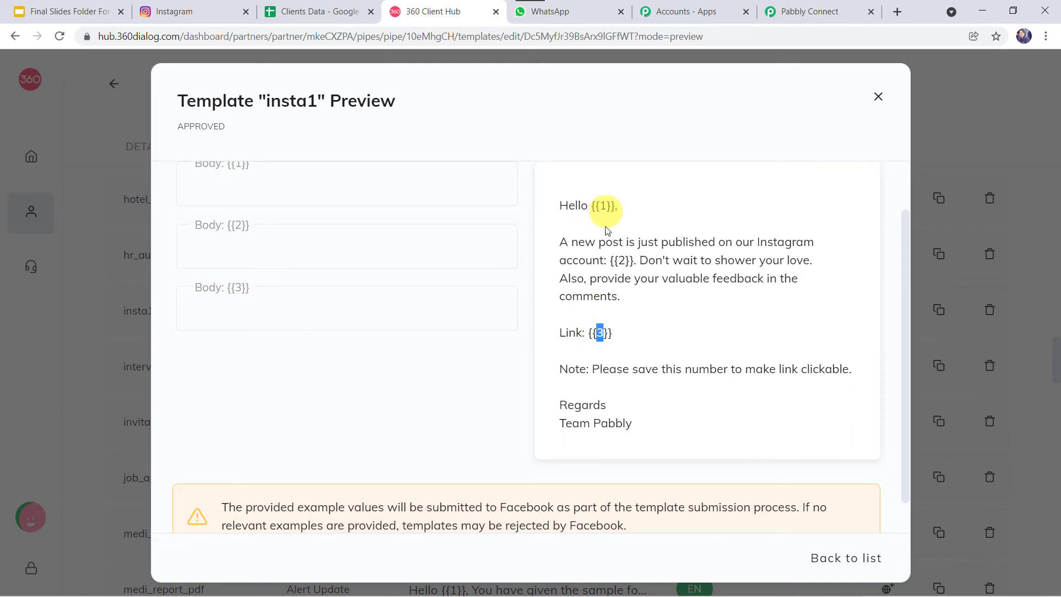
pyautogui.click(555, 373)
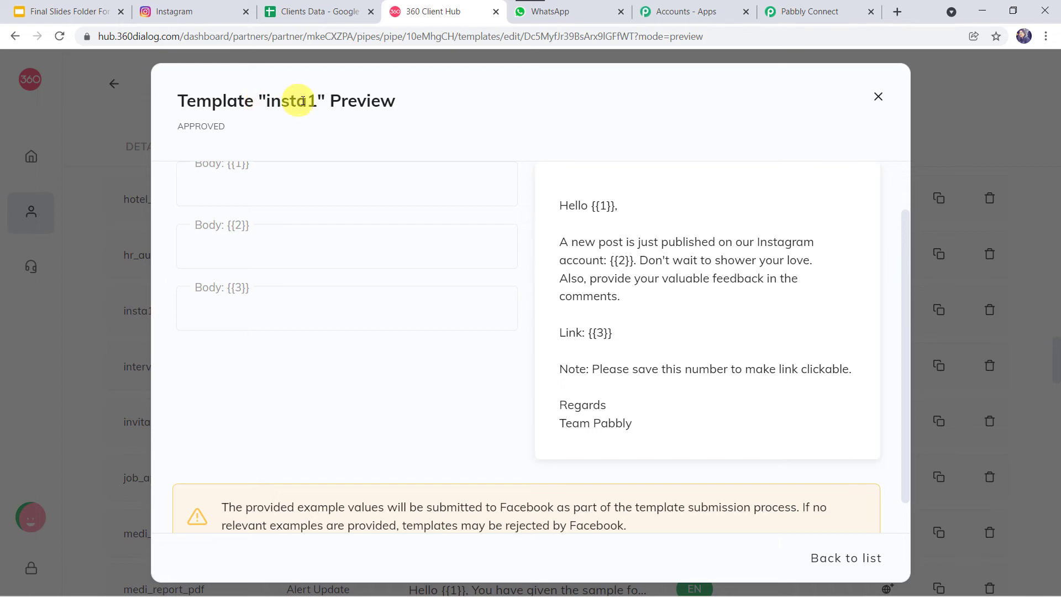
# Step: Return to Pabbly Connect and set the Send Template Message action's template to insta1 (en)
pyautogui.click(803, 8)
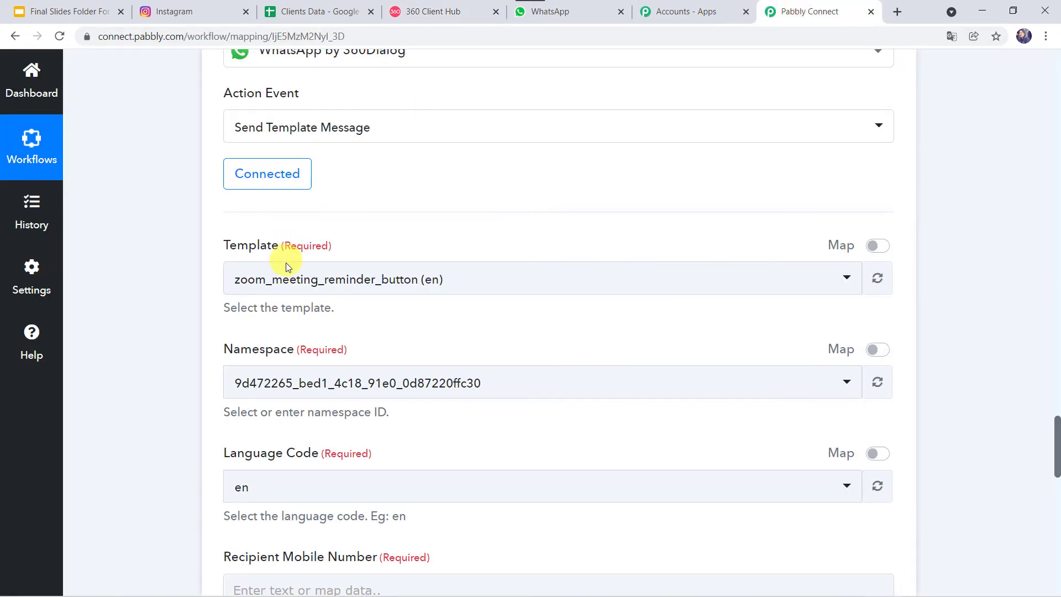
pyautogui.click(282, 276)
pyautogui.write('ins')
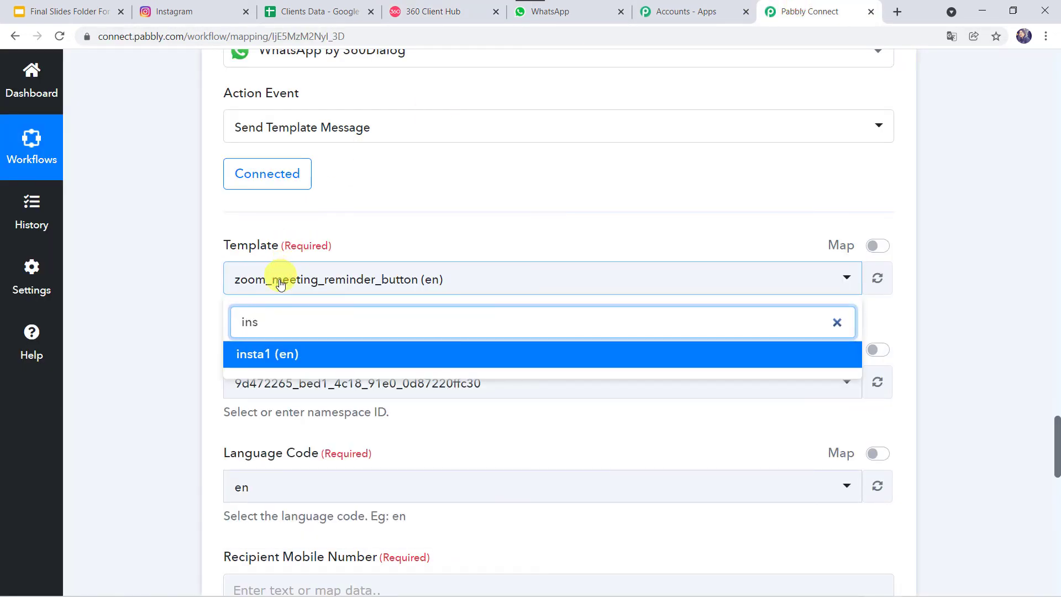
pyautogui.click(263, 354)
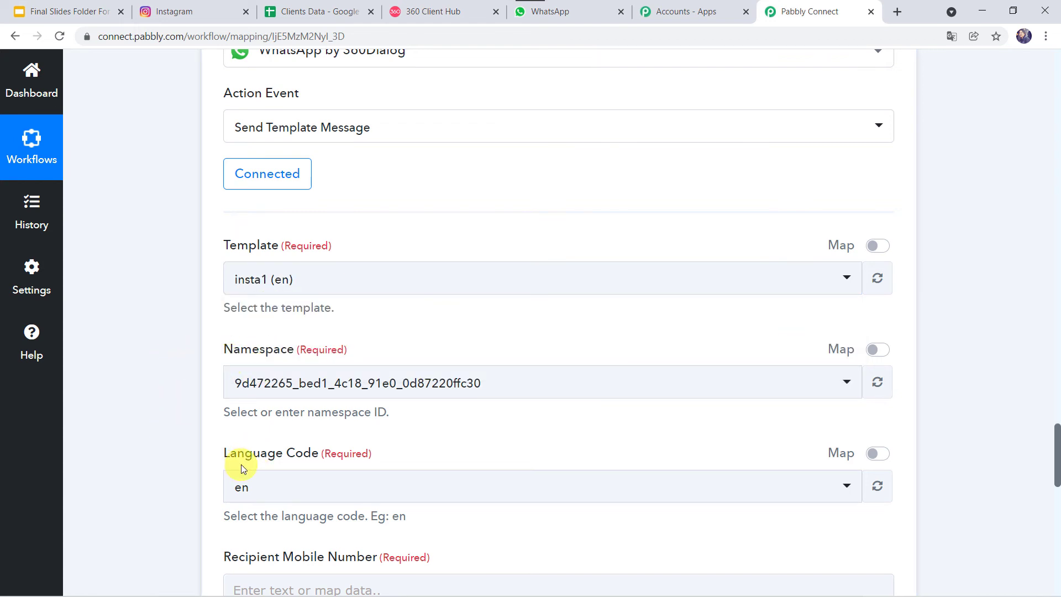
# Step: Check the Iterator's response fields and map its Mobile No value into the Recipient Mobile Number field
pyautogui.scroll(-5, 241, 464)
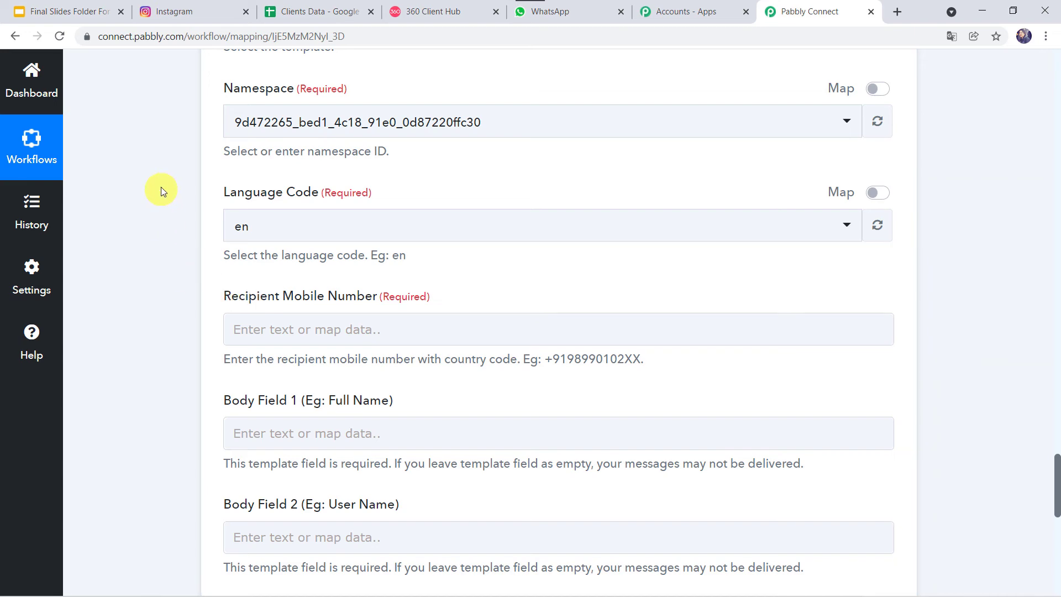
pyautogui.scroll(5, 161, 187)
pyautogui.scroll(10, 161, 186)
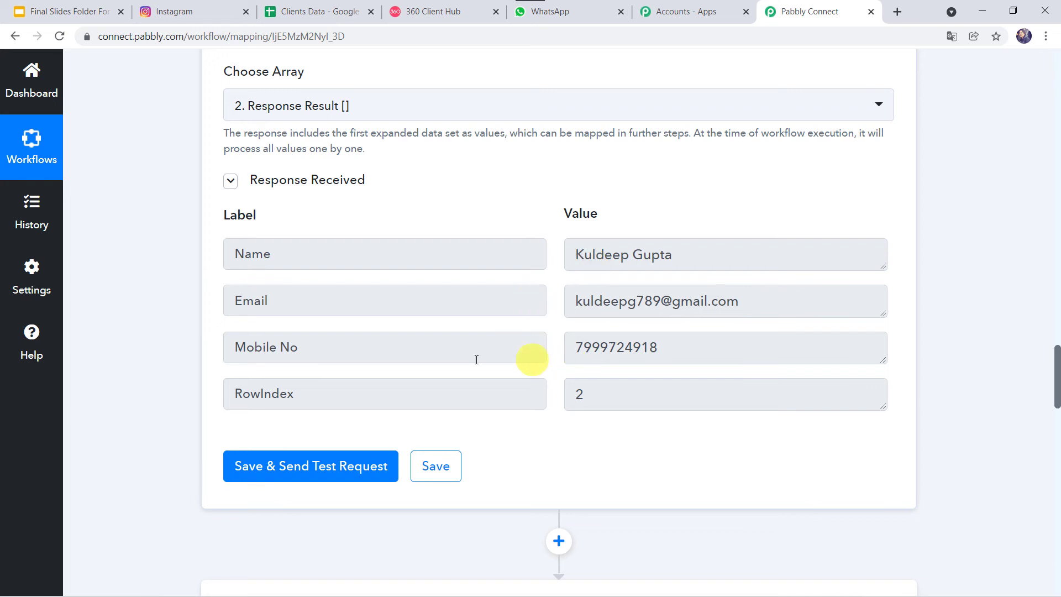
pyautogui.scroll(-15, 173, 441)
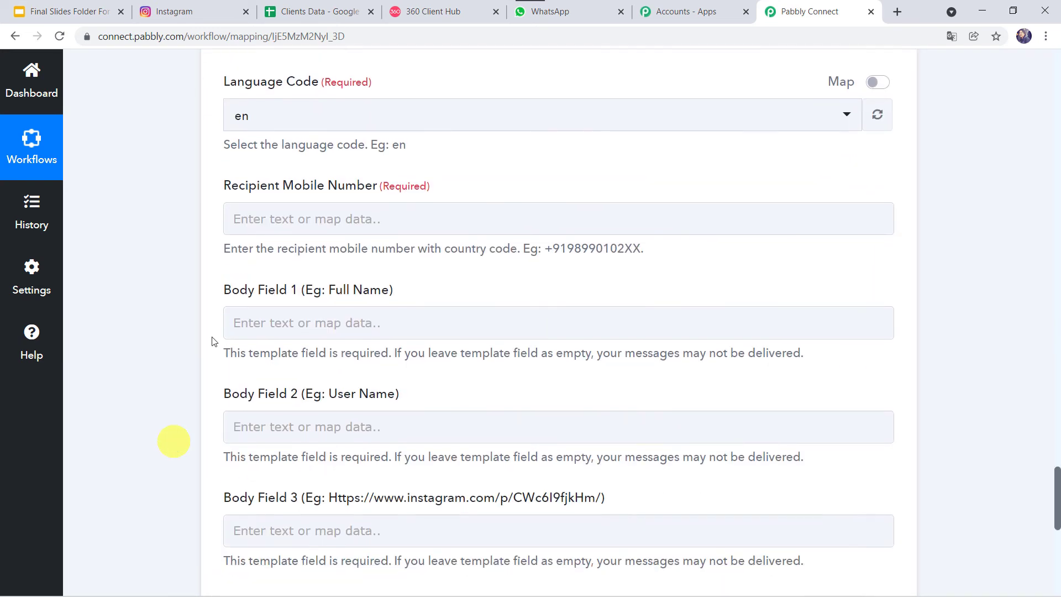
pyautogui.click(271, 221)
pyautogui.click(271, 221)
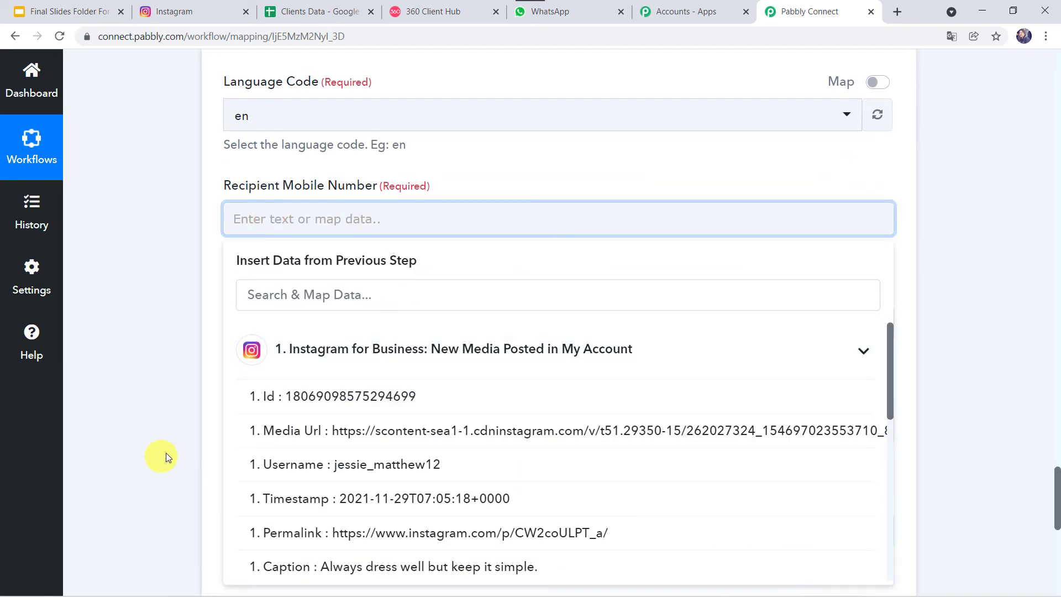
pyautogui.click(332, 362)
pyautogui.click(319, 406)
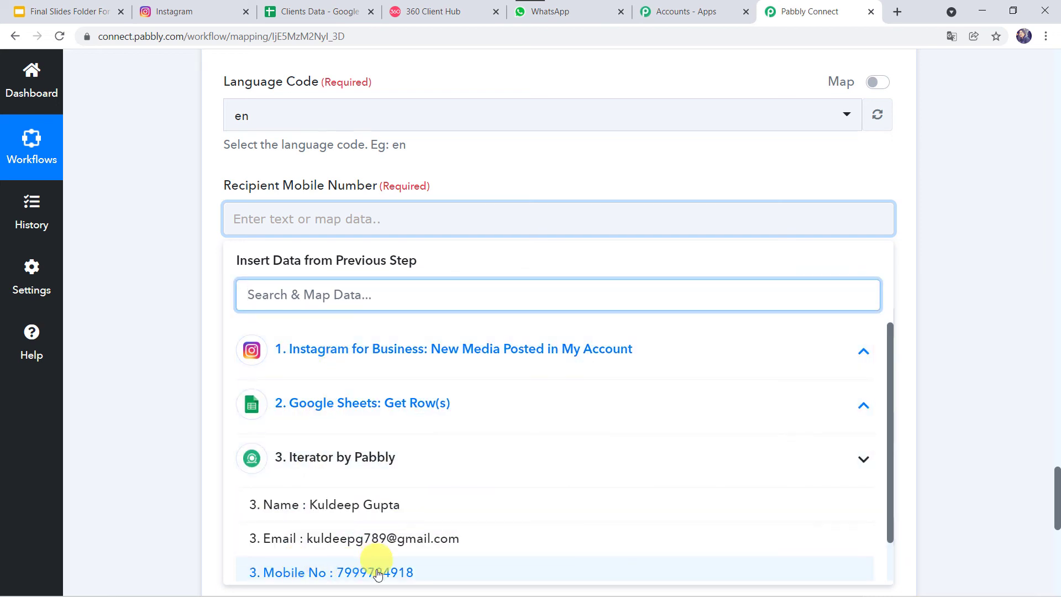
pyautogui.click(377, 575)
pyautogui.click(126, 305)
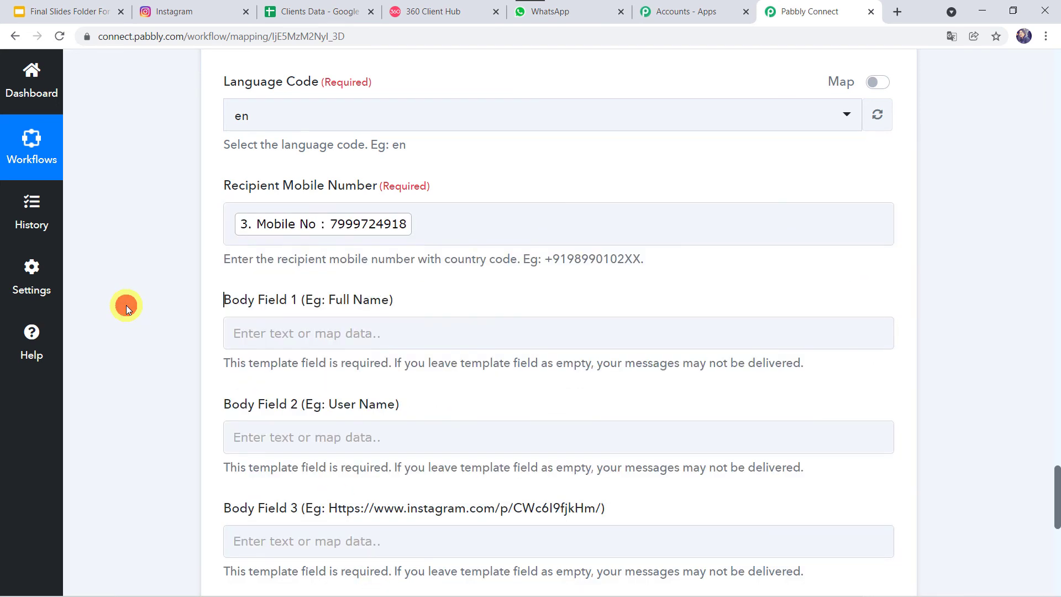
# Step: Add the country code +91 in front of the mapped Mobile No in the Recipient Mobile Number field
pyautogui.click(225, 252)
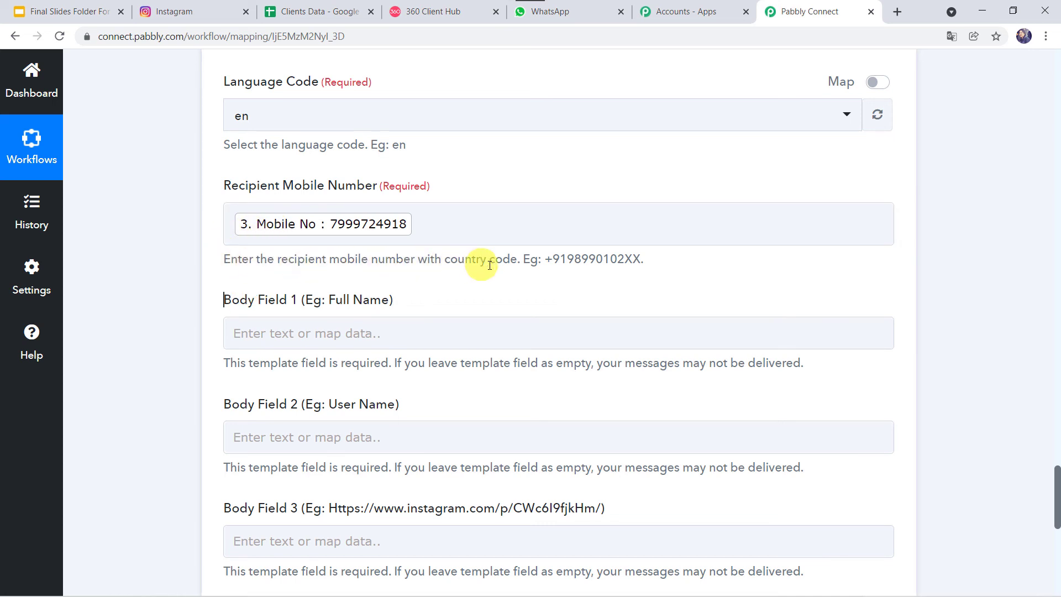
pyautogui.click(287, 235)
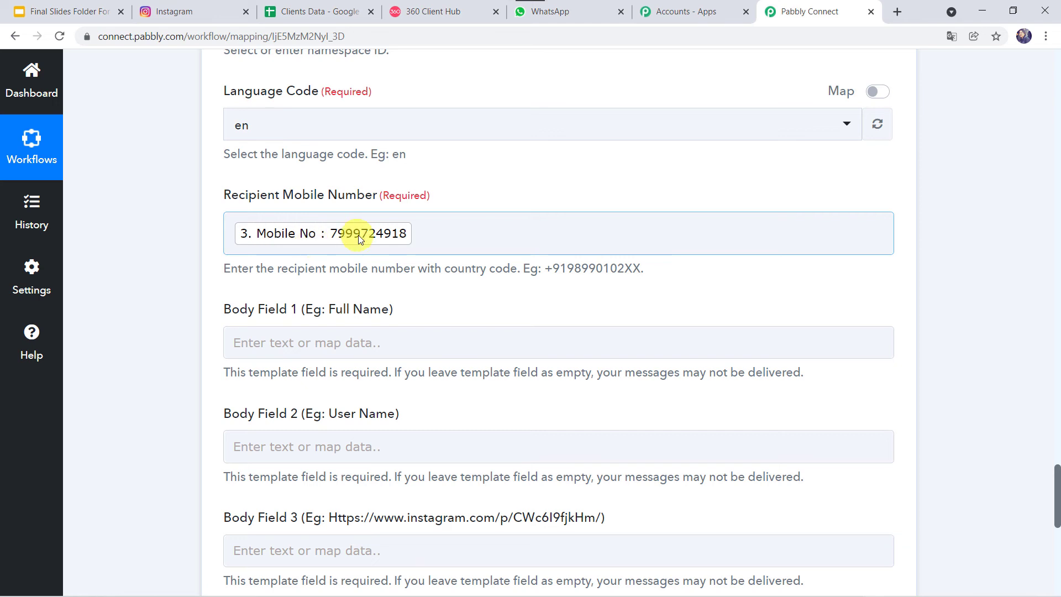
pyautogui.click(232, 236)
pyautogui.write('+9 ')
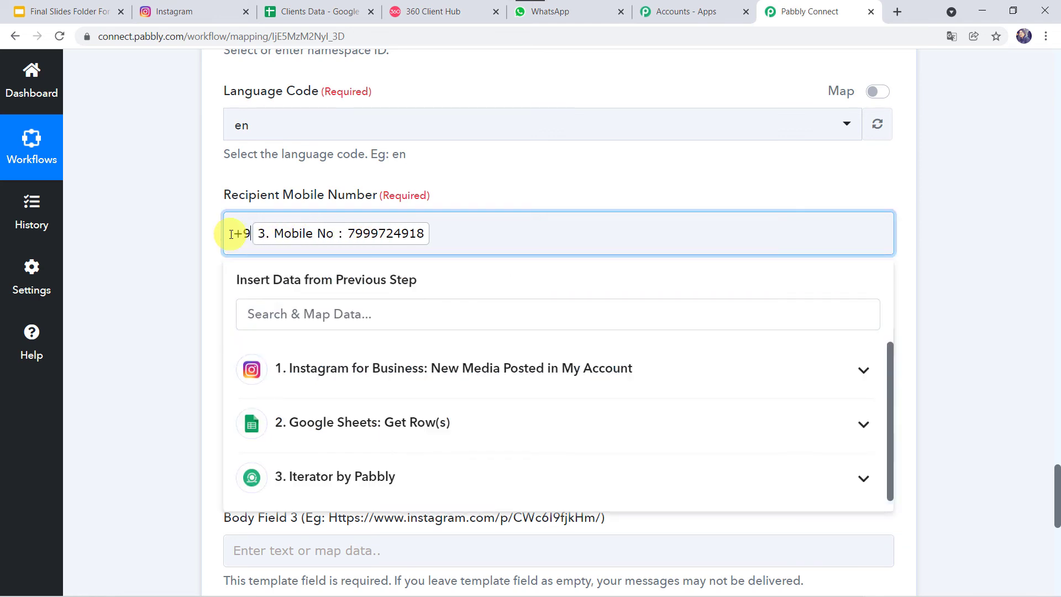
pyautogui.write('1')
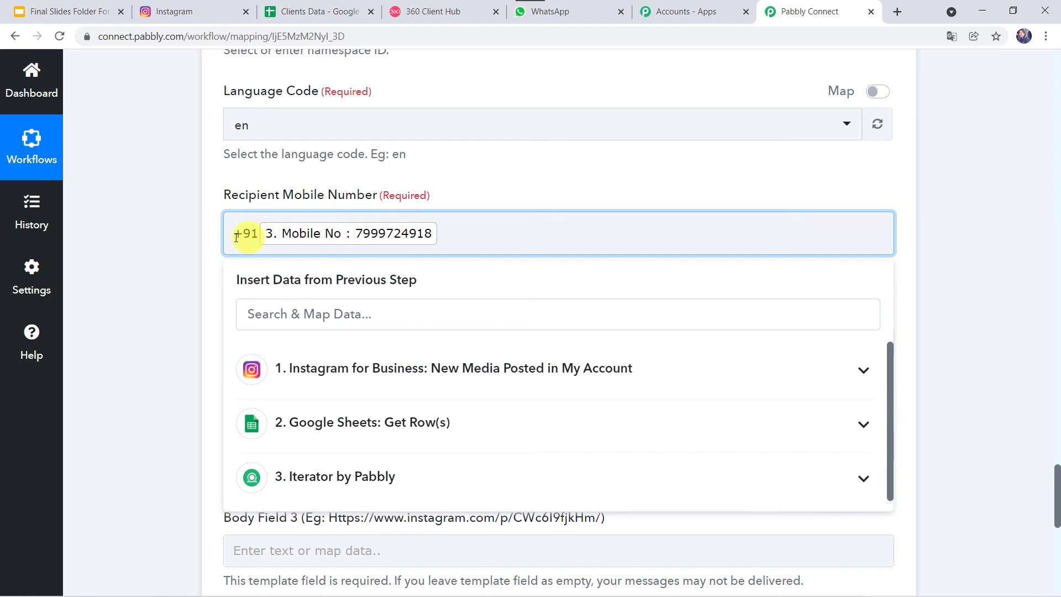
pyautogui.click(186, 253)
# Step: Map the Iterator's Name value into Body Field 1
pyautogui.scroll(-2, 186, 253)
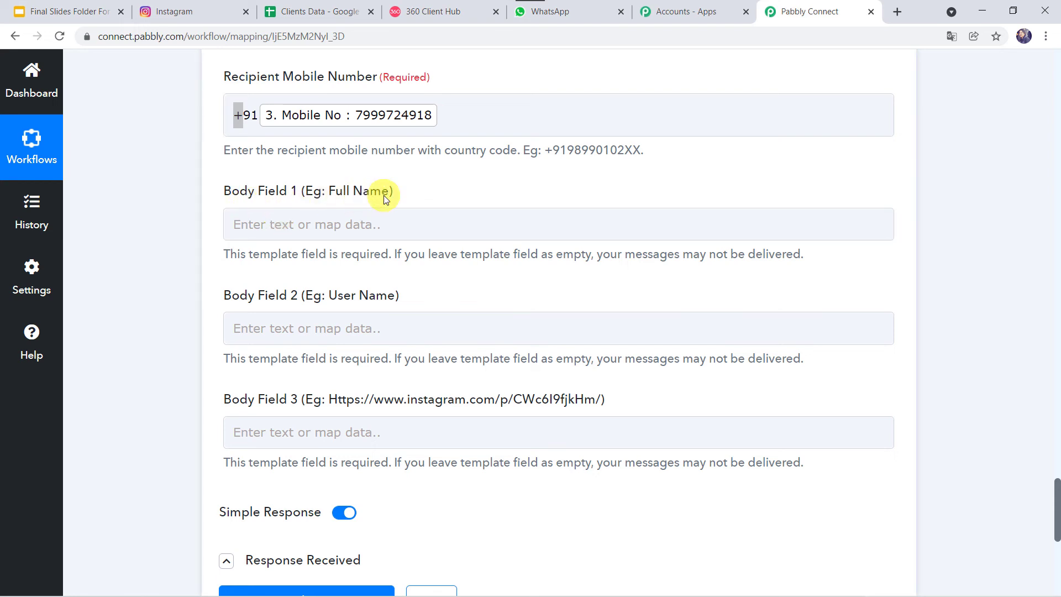
pyautogui.click(296, 229)
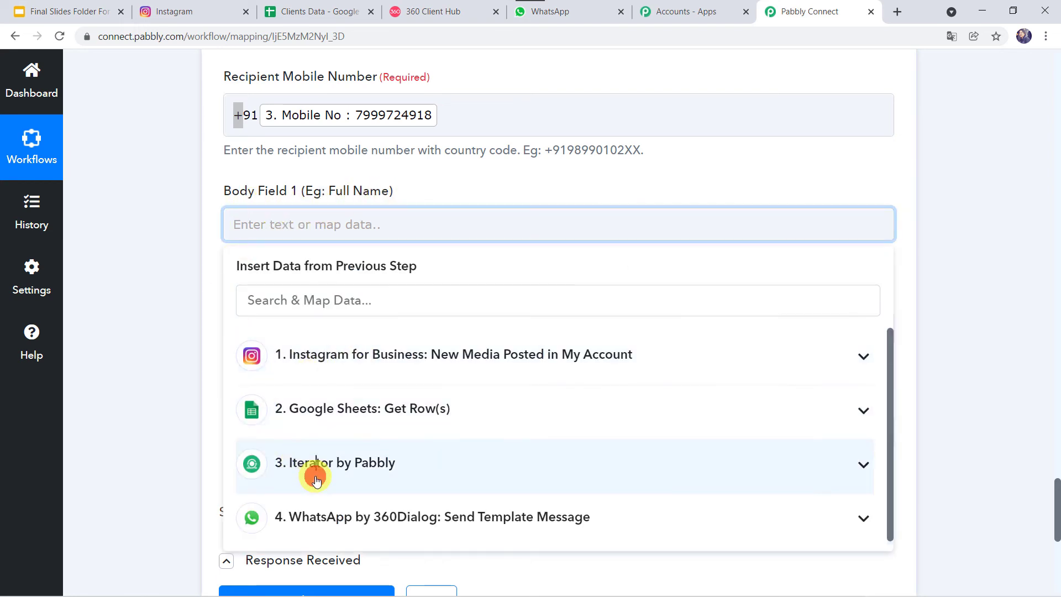
pyautogui.click(316, 480)
pyautogui.scroll(-2, 286, 476)
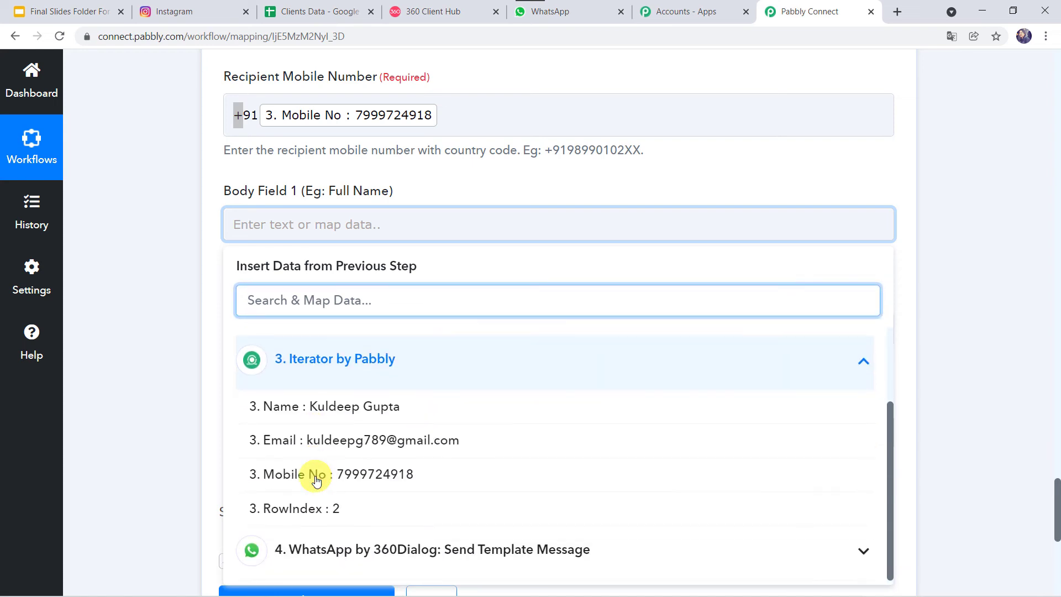
pyautogui.click(373, 420)
pyautogui.click(184, 344)
# Step: Check variable {{2}} in the insta1 template preview and map the Instagram trigger's Username value into Body Field 2
pyautogui.scroll(-3, 239, 274)
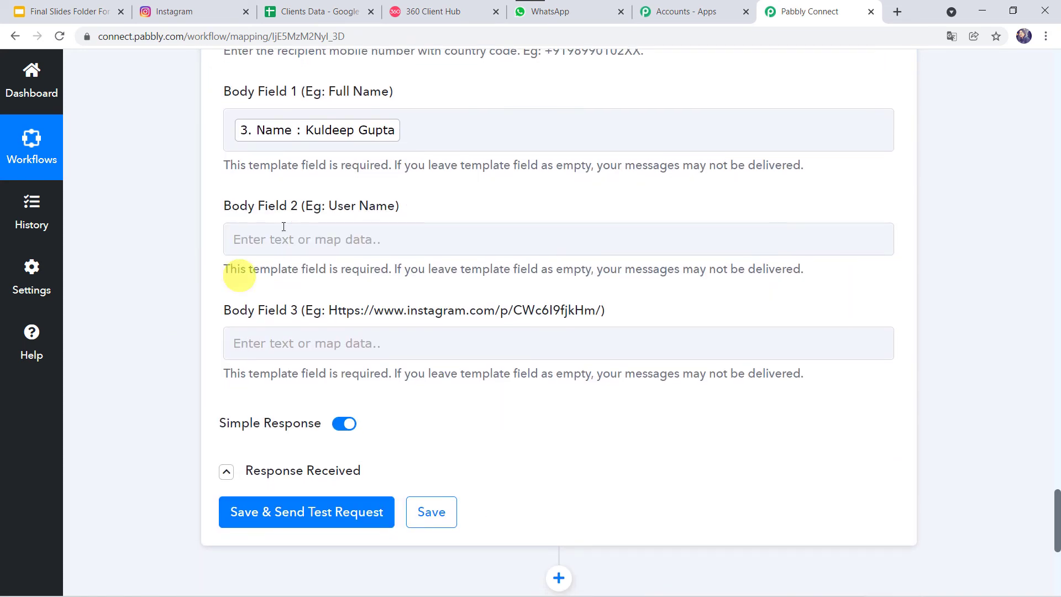
pyautogui.click(445, 18)
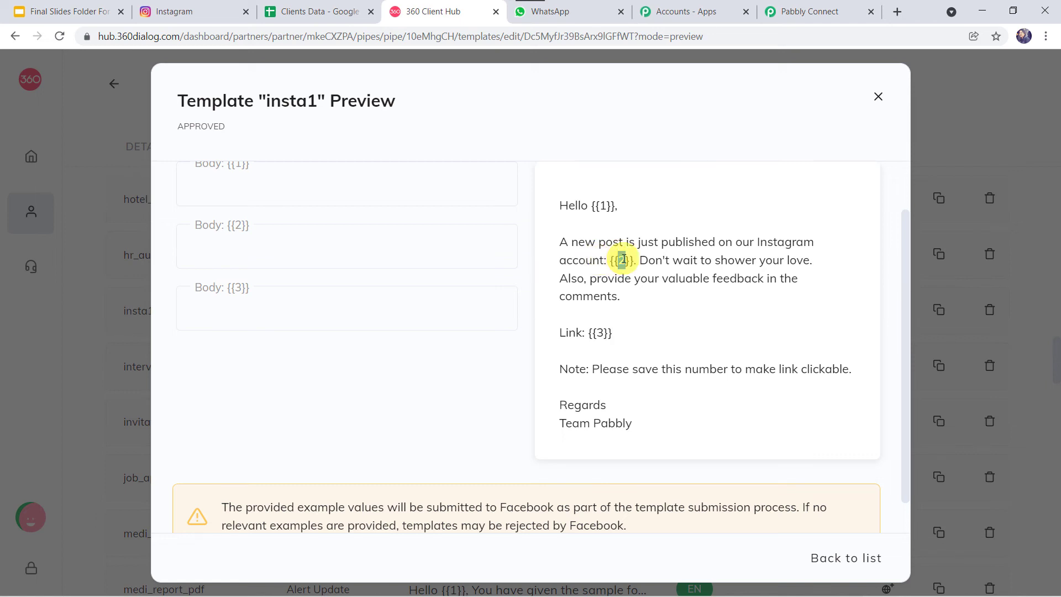
pyautogui.click(818, 11)
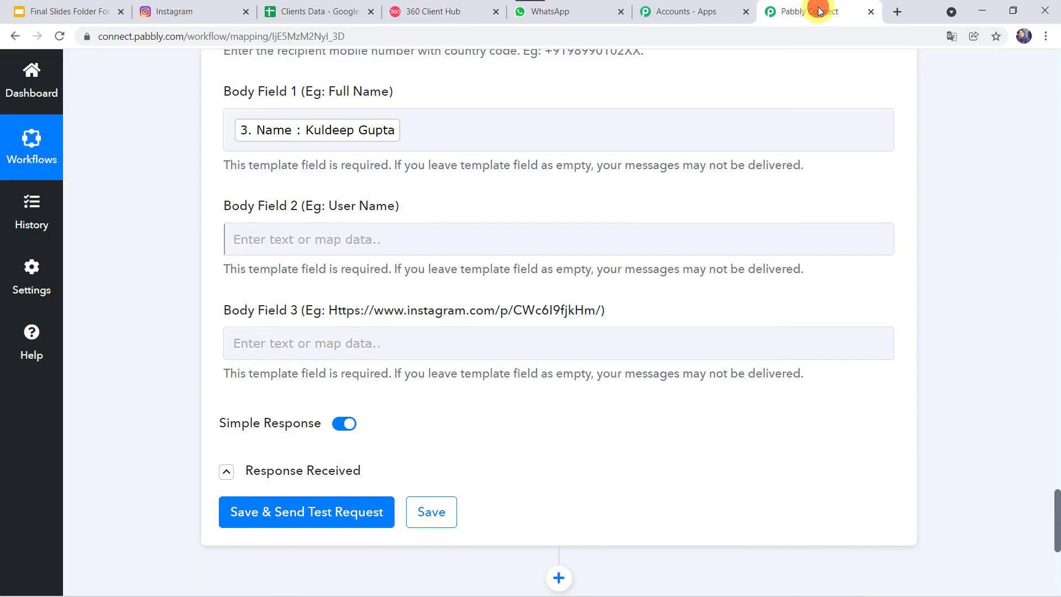
pyautogui.click(293, 239)
pyautogui.scroll(-2, 131, 254)
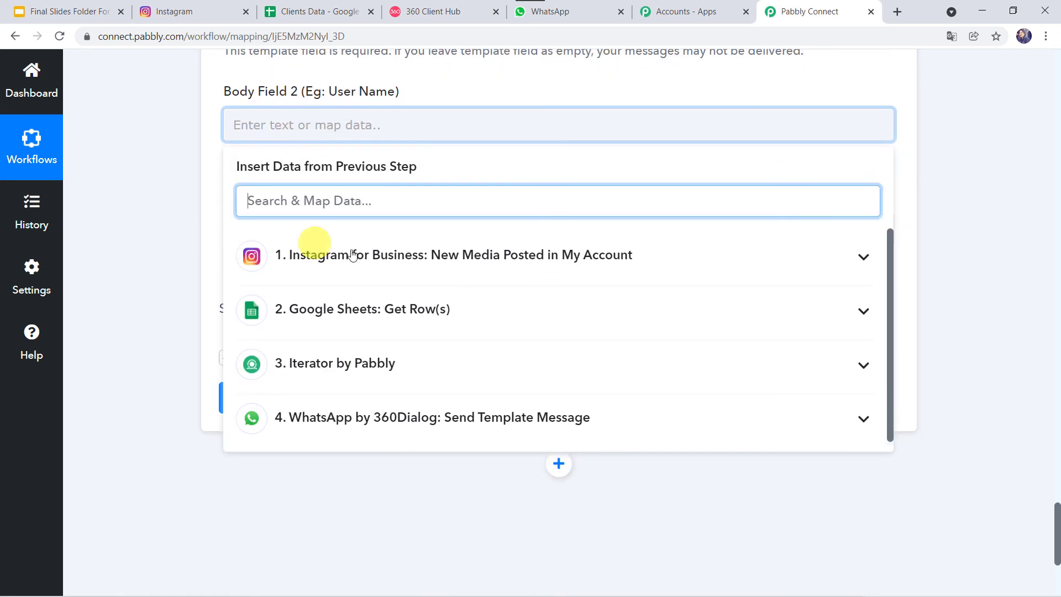
pyautogui.click(399, 256)
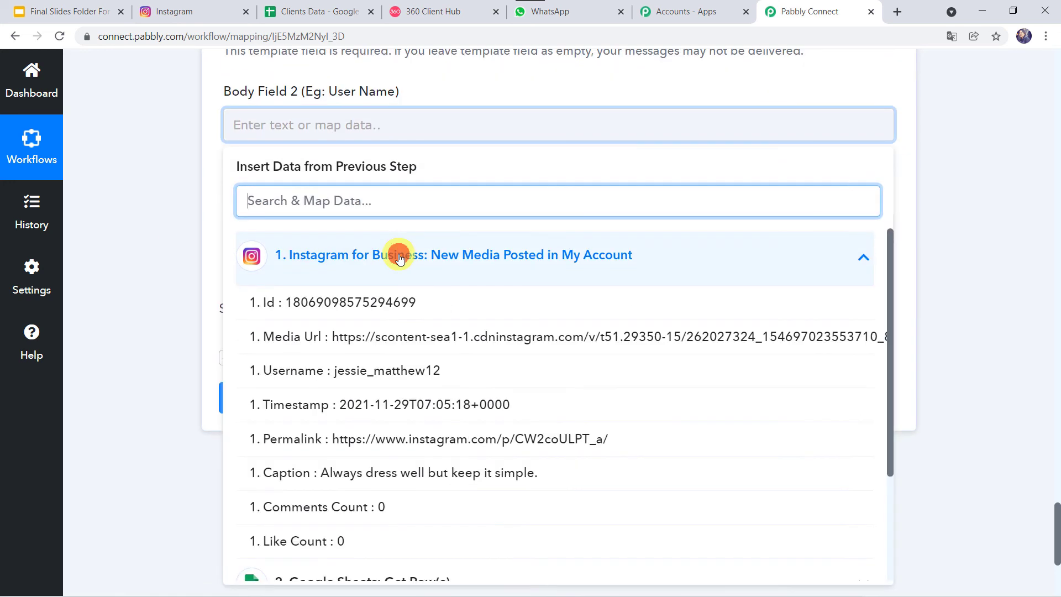
pyautogui.click(373, 370)
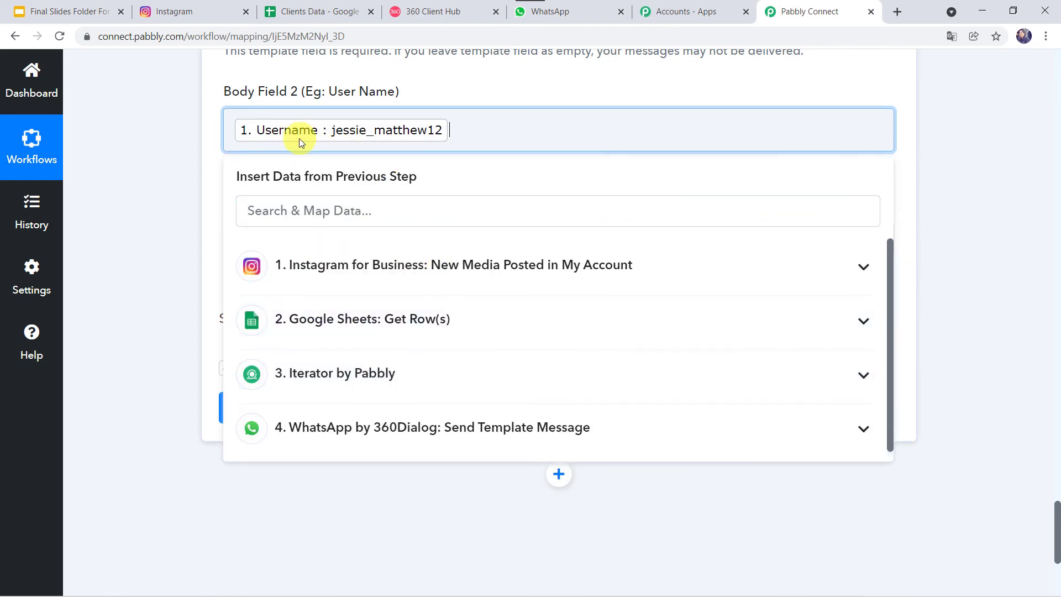
pyautogui.click(157, 150)
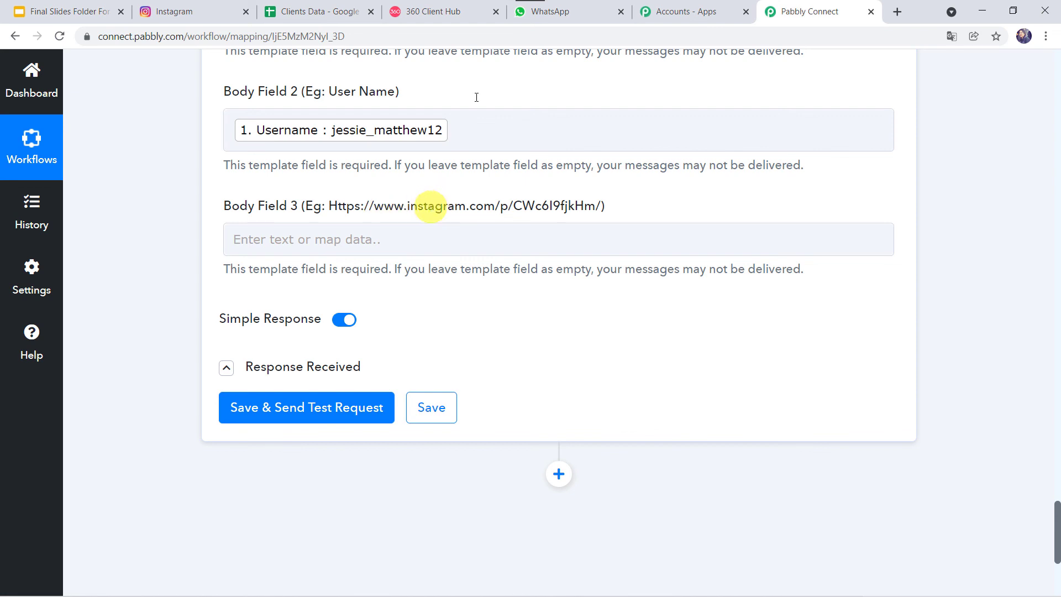
# Step: Check the Link variable {{3}} in the insta1 template preview and map the Instagram trigger's Permalink value into Body Field 3
pyautogui.click(455, 11)
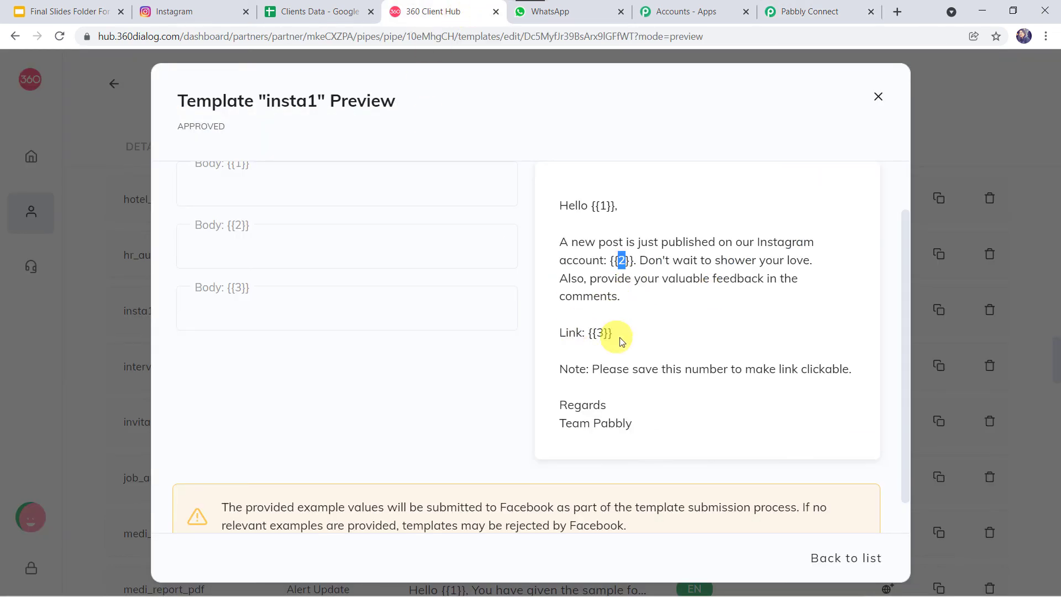
pyautogui.click(595, 332)
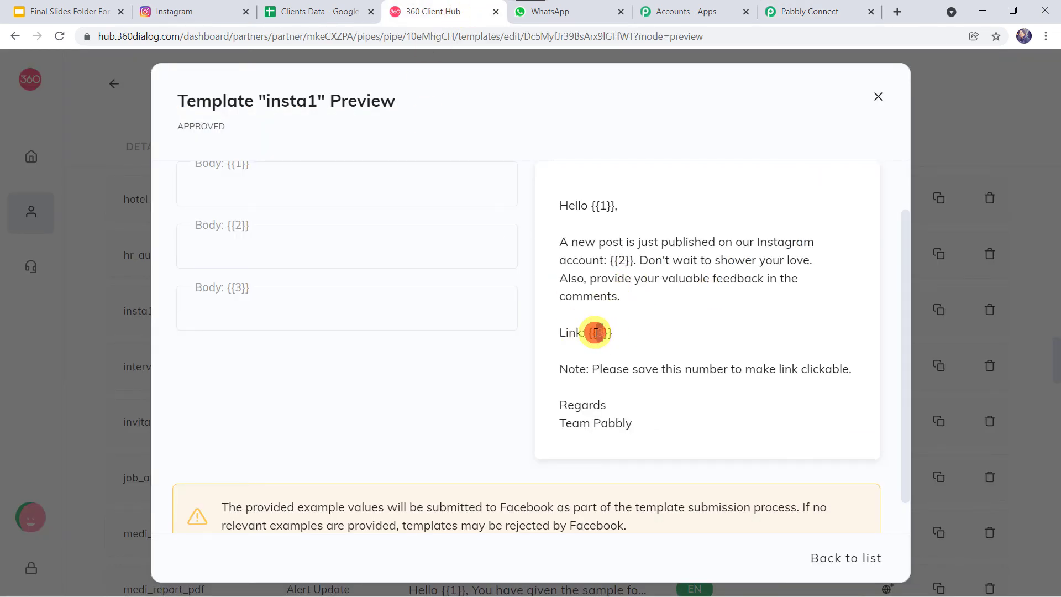
pyautogui.doubleClick(595, 332)
pyautogui.click(808, 13)
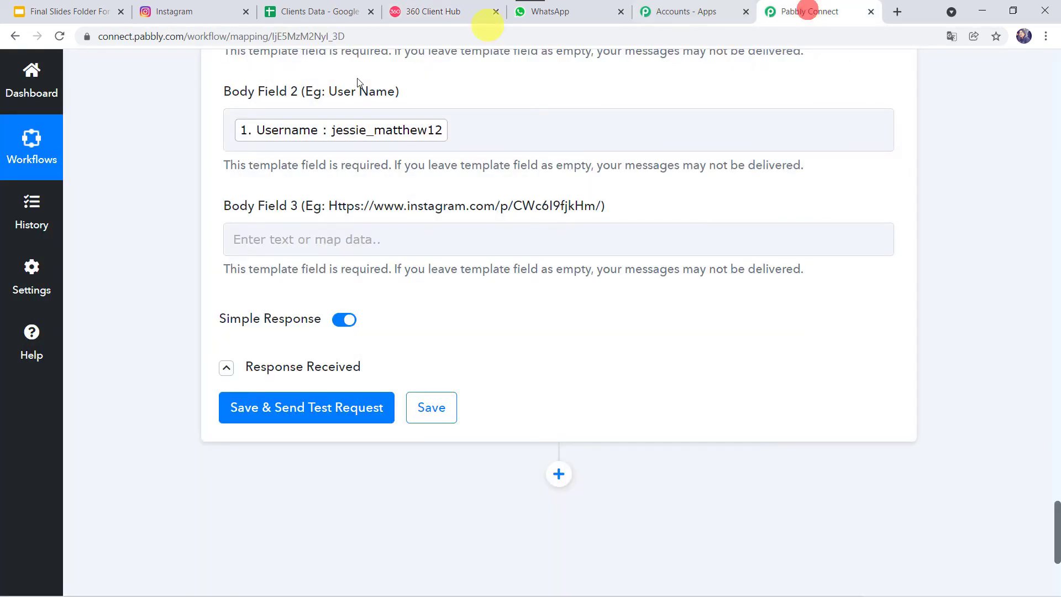
pyautogui.click(249, 249)
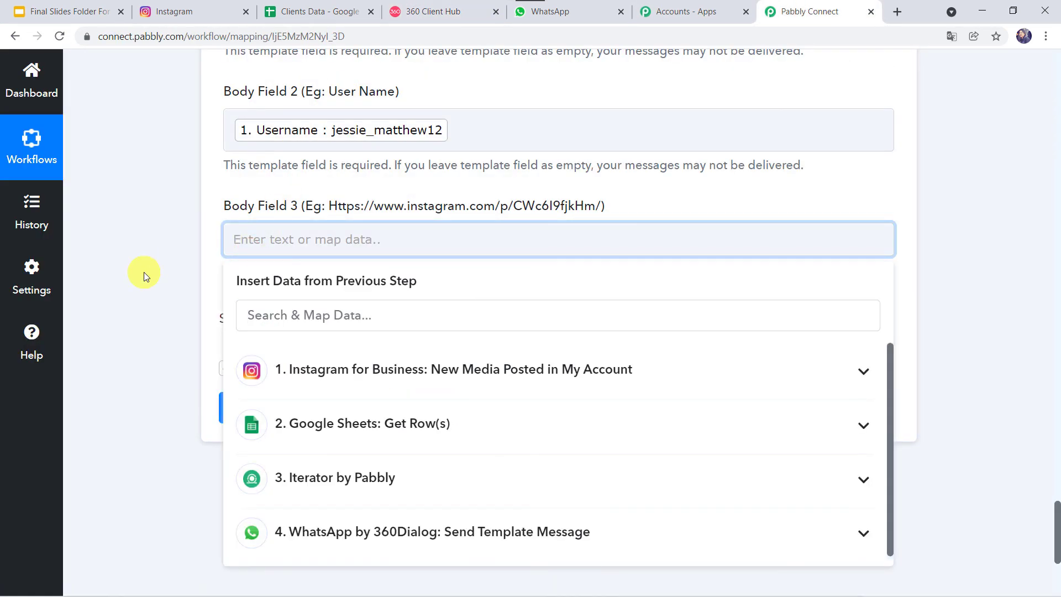
pyautogui.scroll(-2, 142, 272)
pyautogui.click(368, 243)
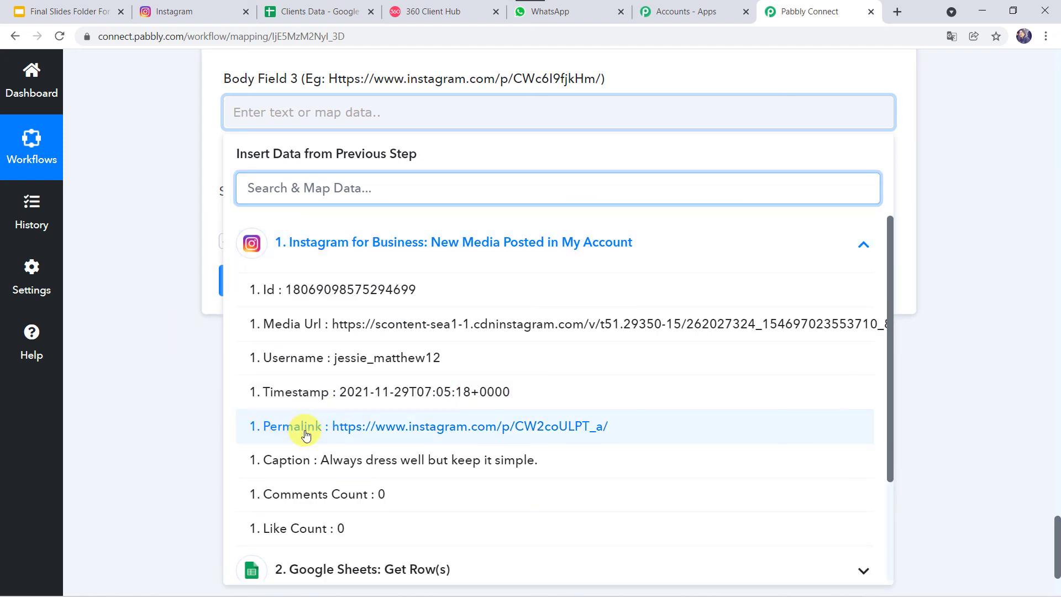
pyautogui.click(368, 433)
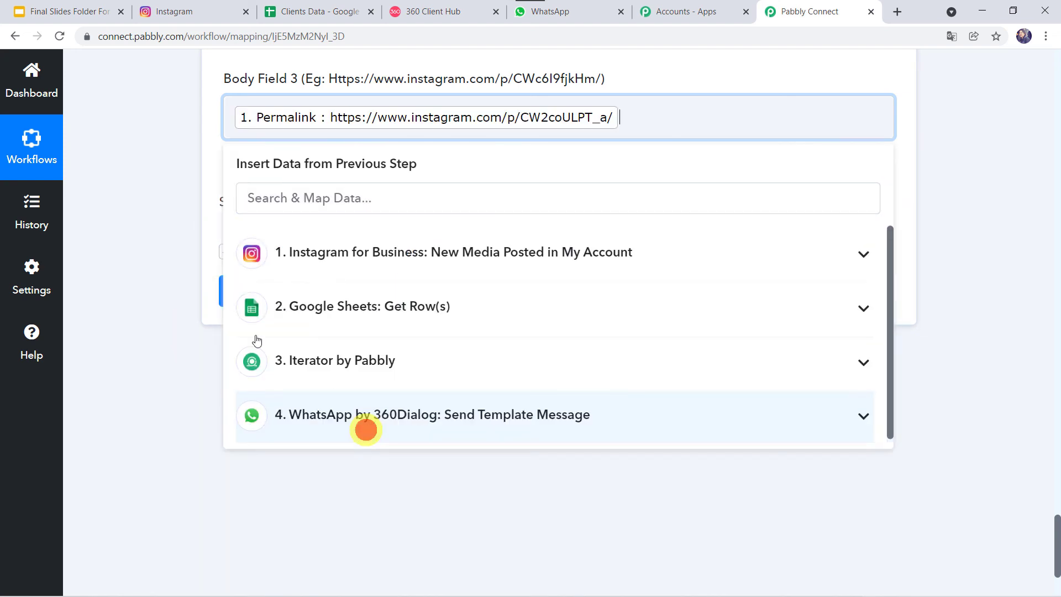
pyautogui.click(159, 301)
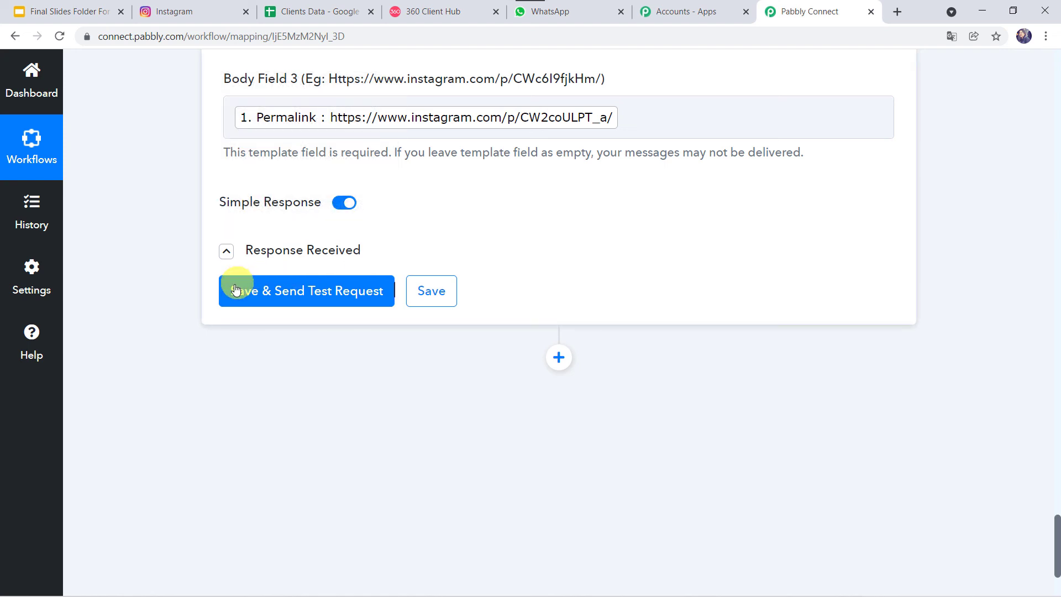
# Step: Save the action with a test request and check the client name and Instagram username in the received WhatsApp message
pyautogui.click(305, 300)
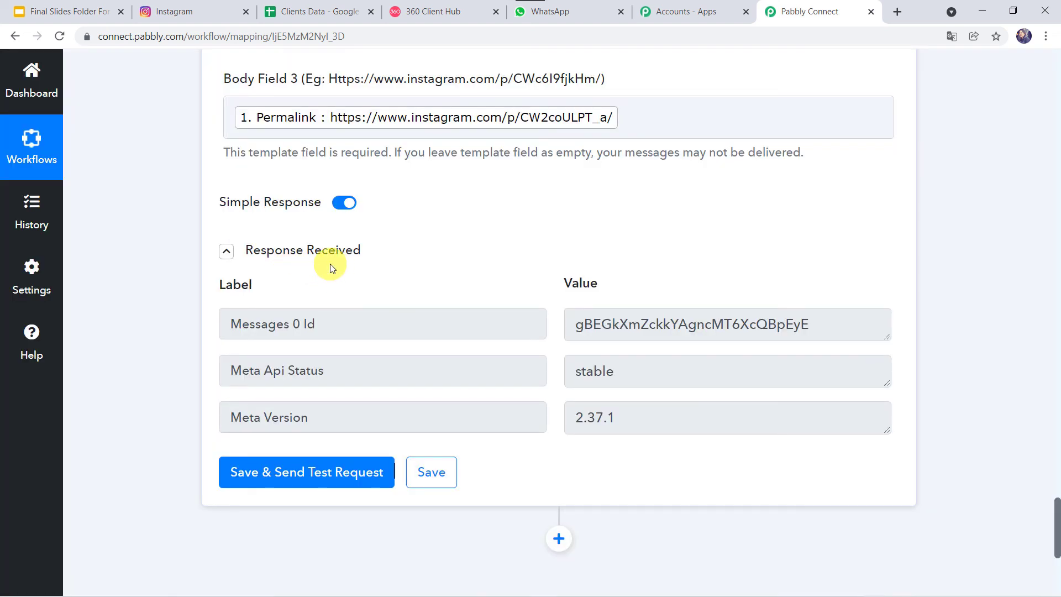
pyautogui.scroll(2, 432, 167)
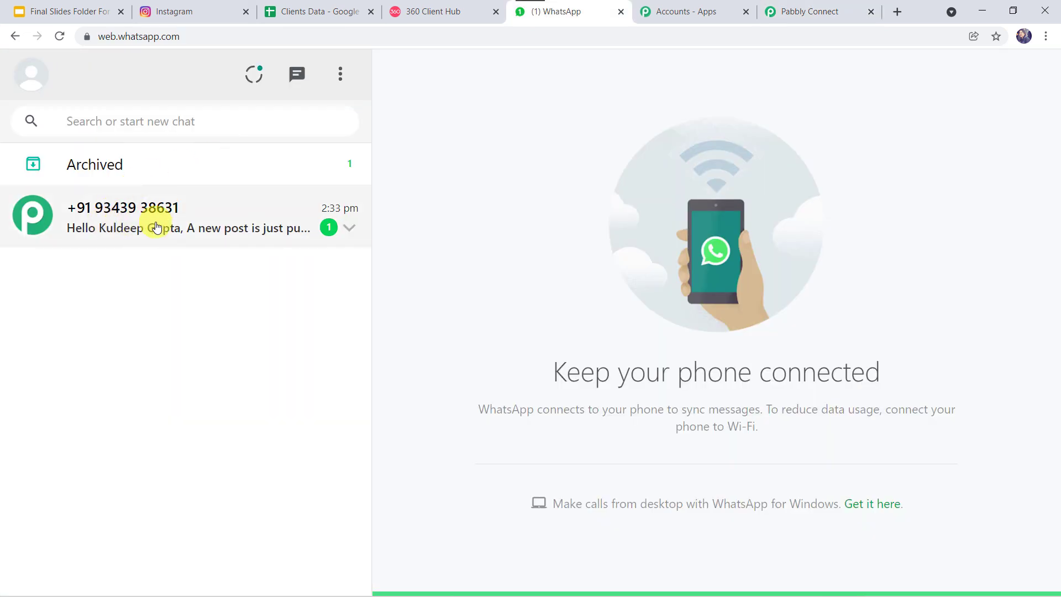
pyautogui.click(156, 226)
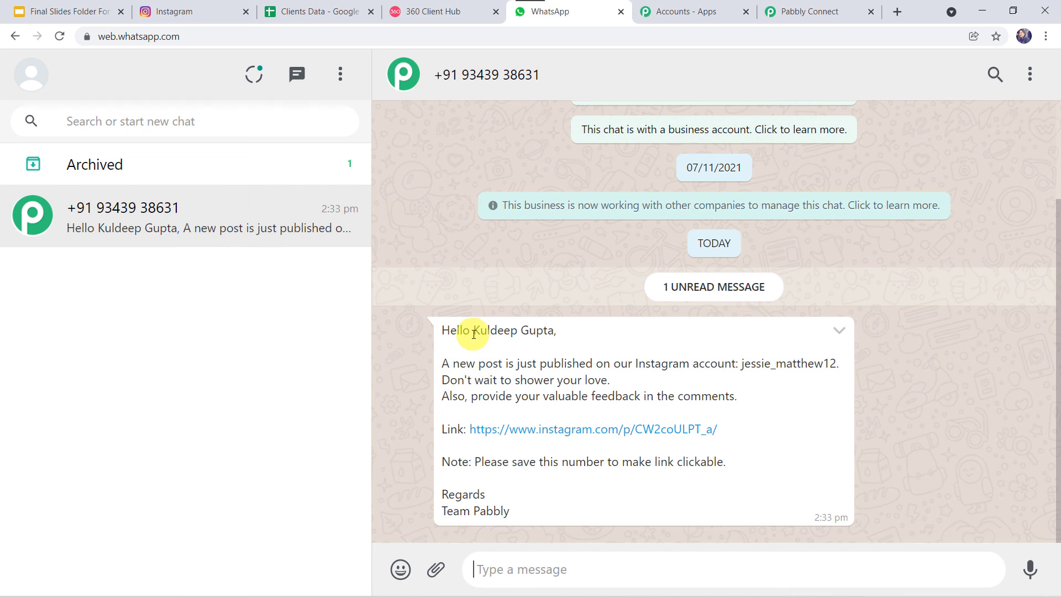
pyautogui.moveTo(474, 331); pyautogui.dragTo(551, 345)
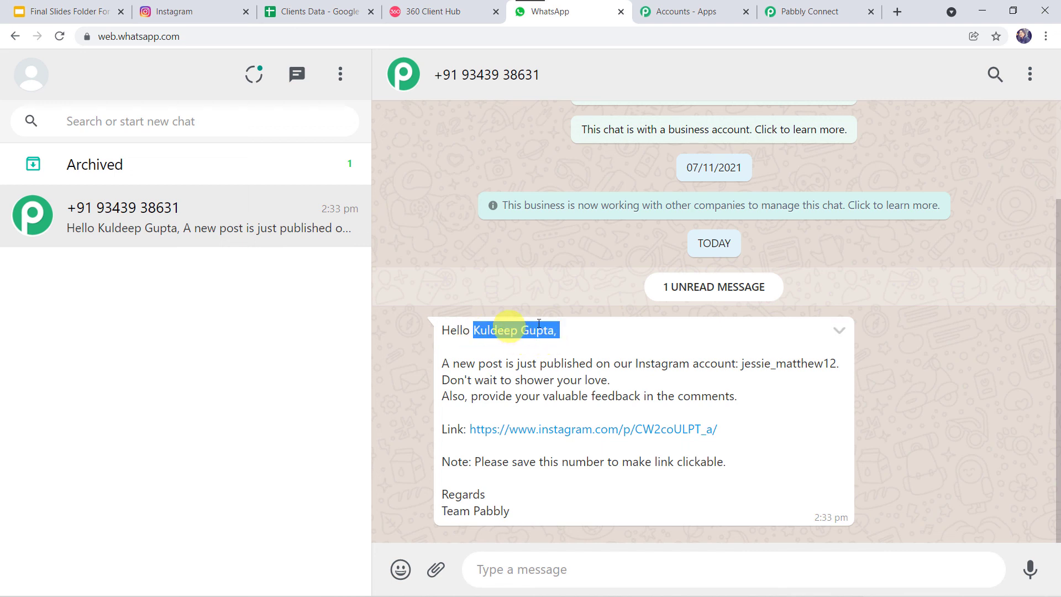
pyautogui.click(742, 363)
pyautogui.moveTo(743, 363); pyautogui.dragTo(842, 369)
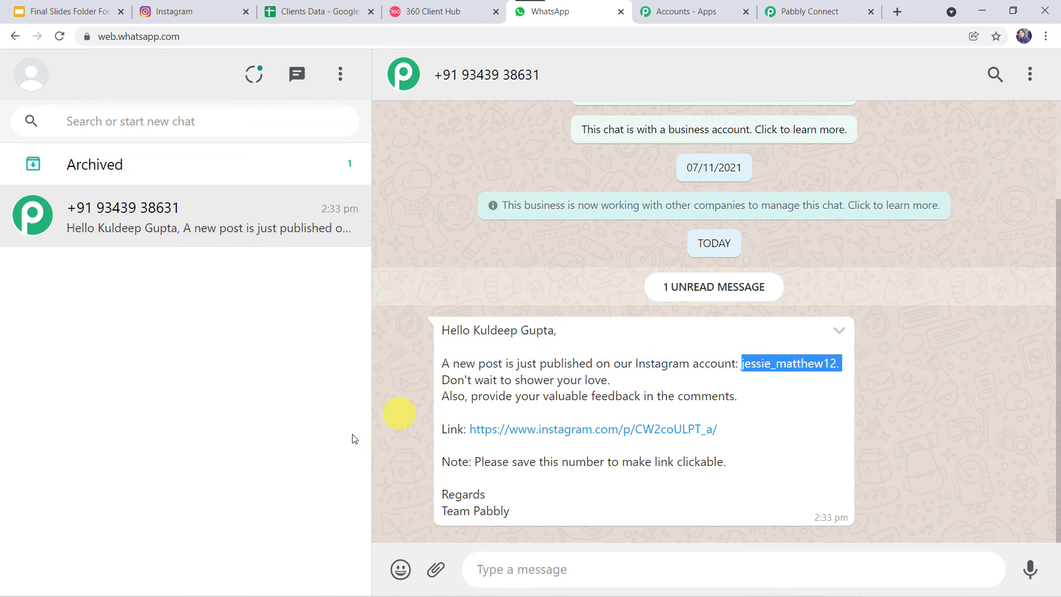
# Step: Open the Instagram post link from the WhatsApp message in a new tab and look over the post
pyautogui.rightClick(559, 434)
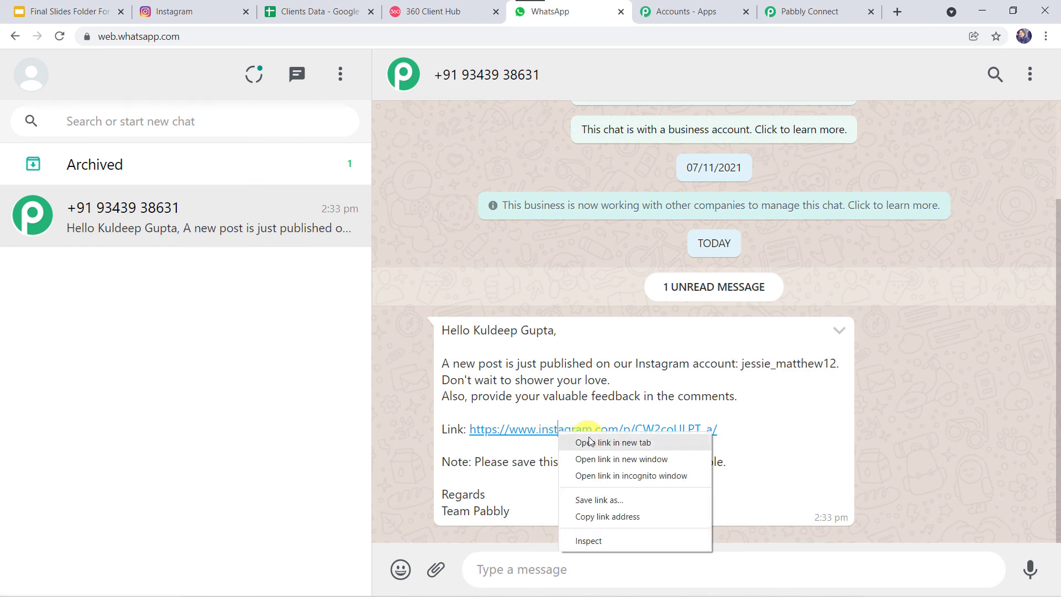
pyautogui.click(589, 442)
pyautogui.click(592, 431)
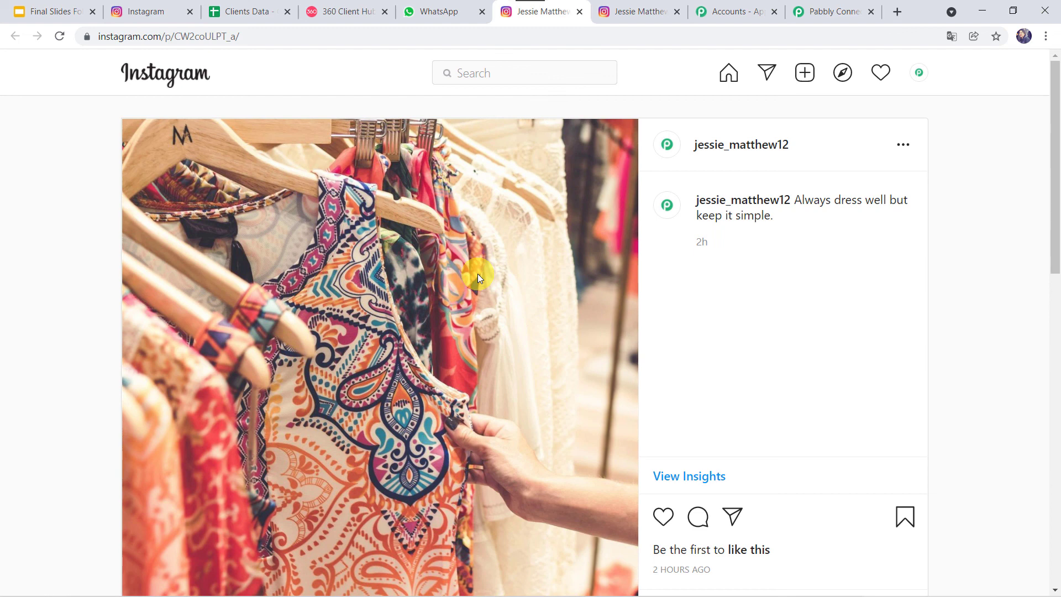
pyautogui.scroll(-3, 478, 274)
pyautogui.scroll(3, 478, 274)
# Step: Return to Pabbly Connect and save the WhatsApp by 360Dialog Send Template Message action
pyautogui.click(836, 9)
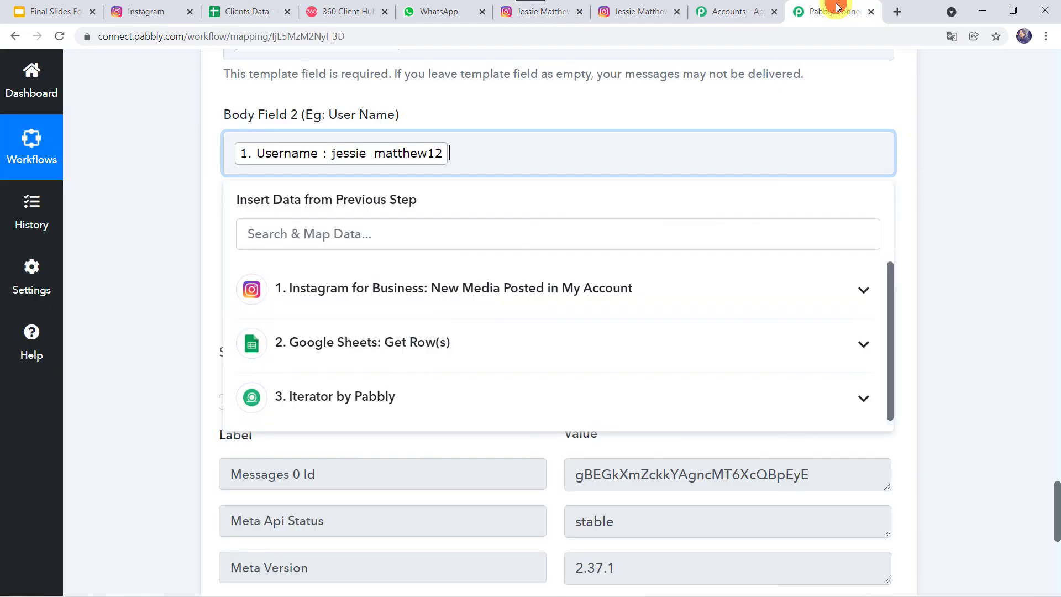
pyautogui.click(120, 297)
pyautogui.scroll(-1, 121, 297)
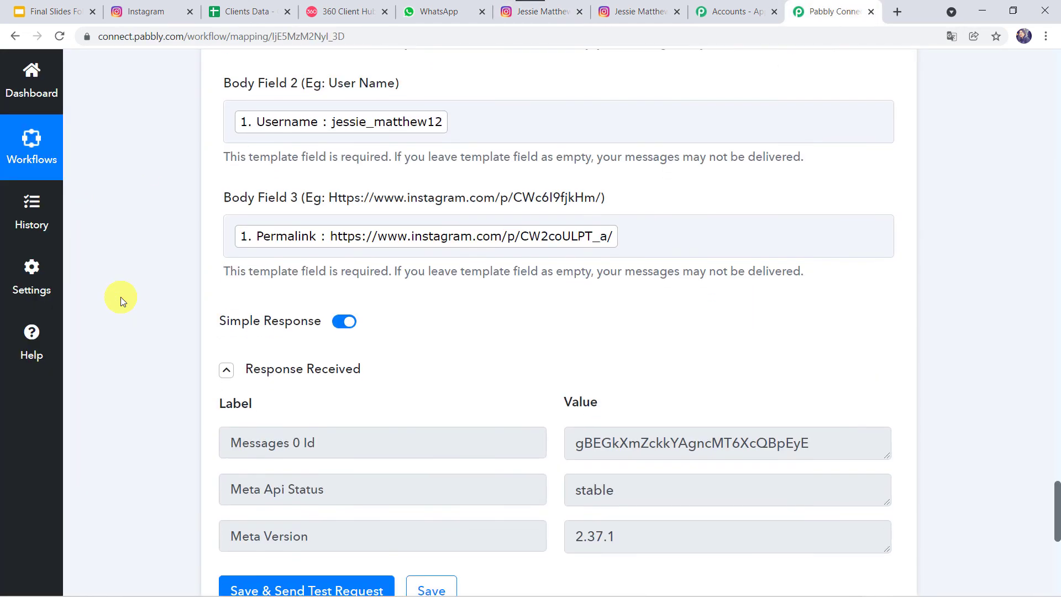
pyautogui.scroll(-7, 120, 297)
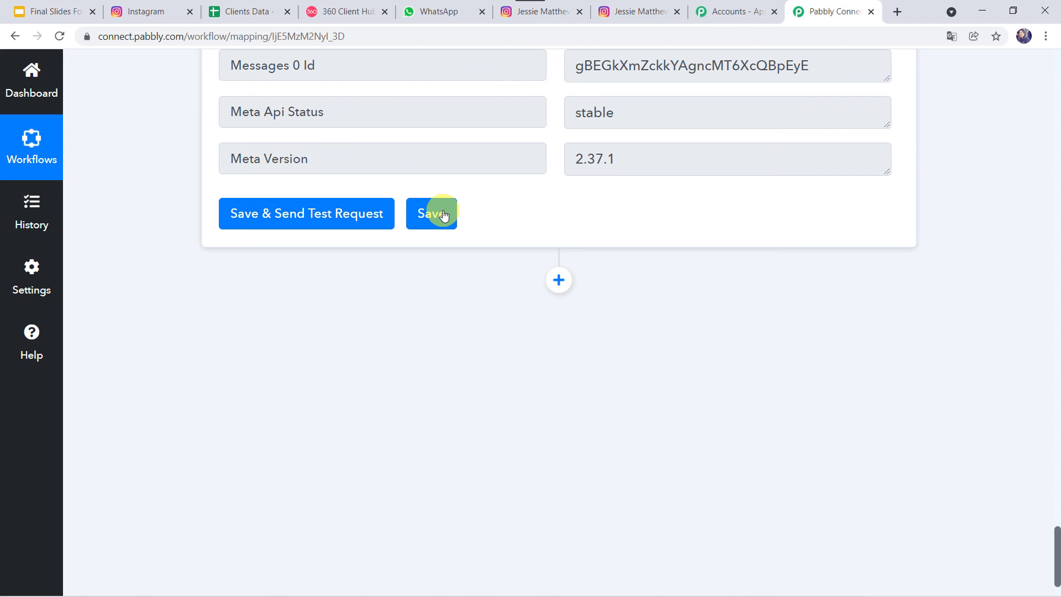
pyautogui.click(444, 215)
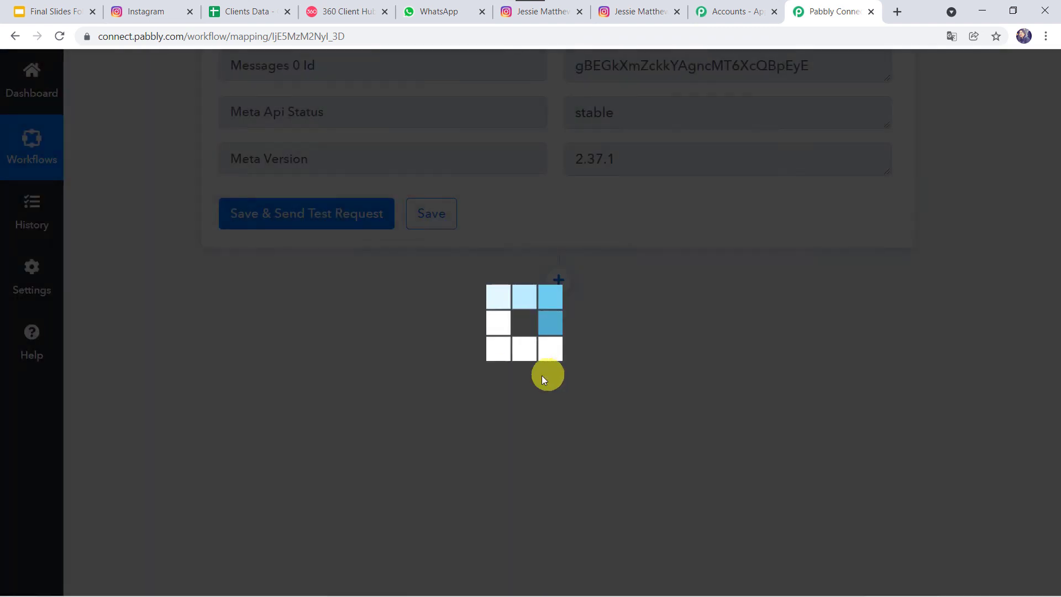
# Step: Collapse the WhatsApp by 360Dialog, Iterator by Pabbly, Google Sheets and Instagram for Business steps of the workflow
pyautogui.scroll(10, 542, 376)
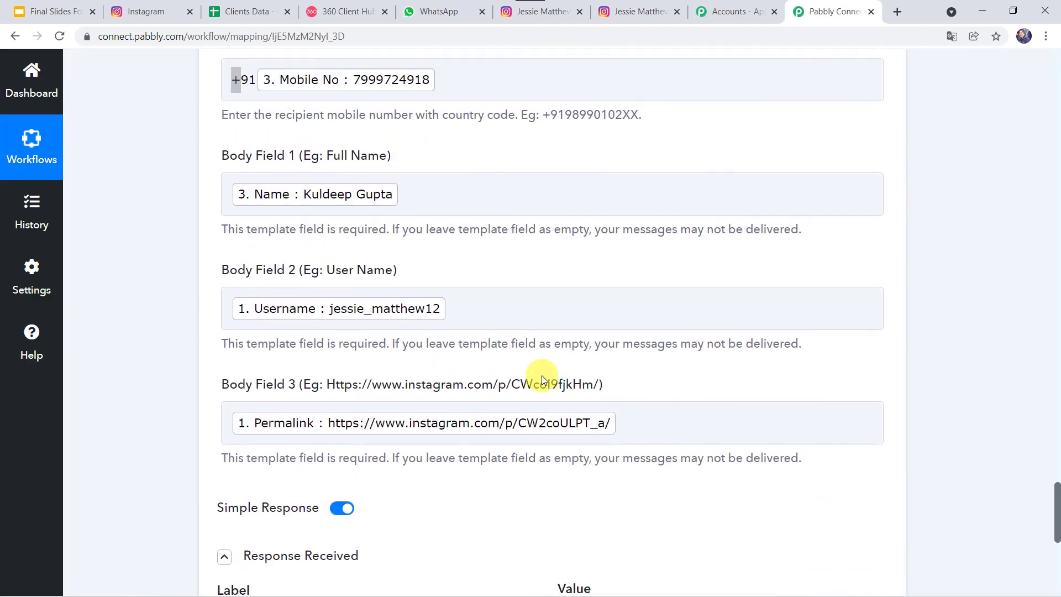
pyautogui.scroll(13, 541, 375)
pyautogui.click(543, 378)
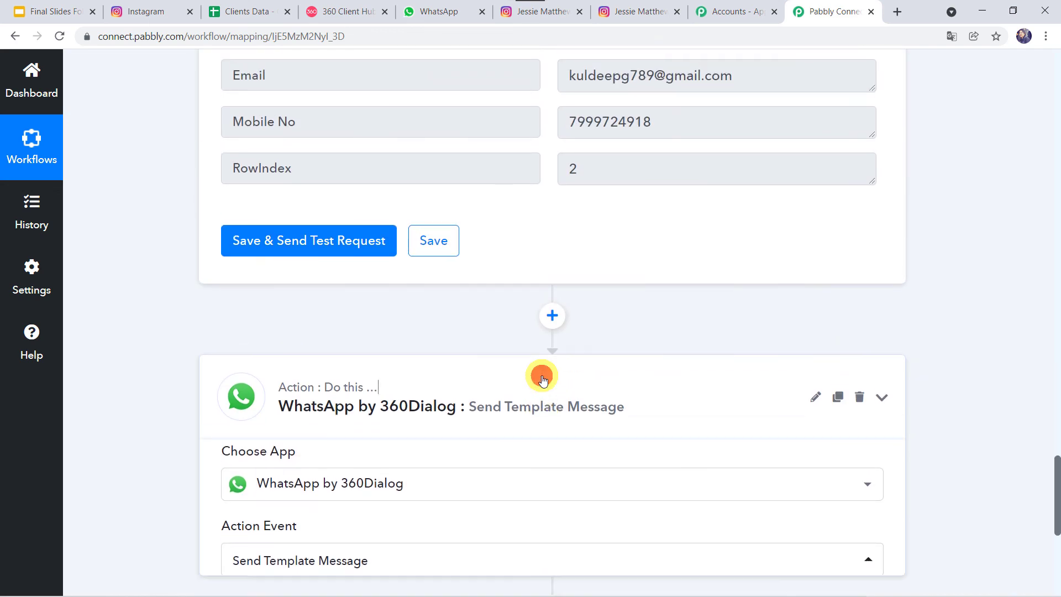
pyautogui.scroll(10, 541, 376)
pyautogui.click(564, 323)
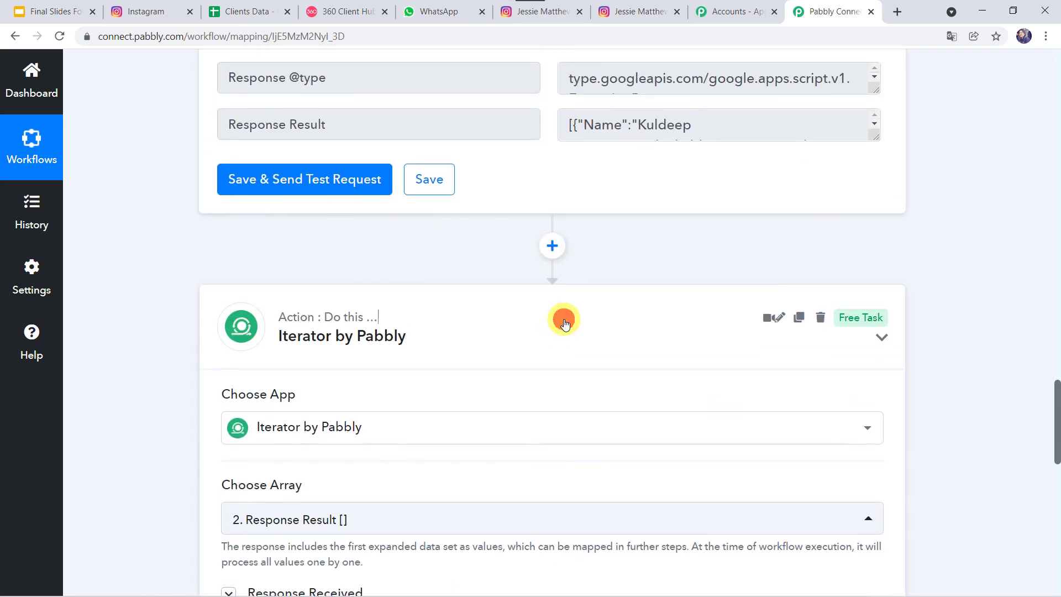
pyautogui.scroll(14, 564, 323)
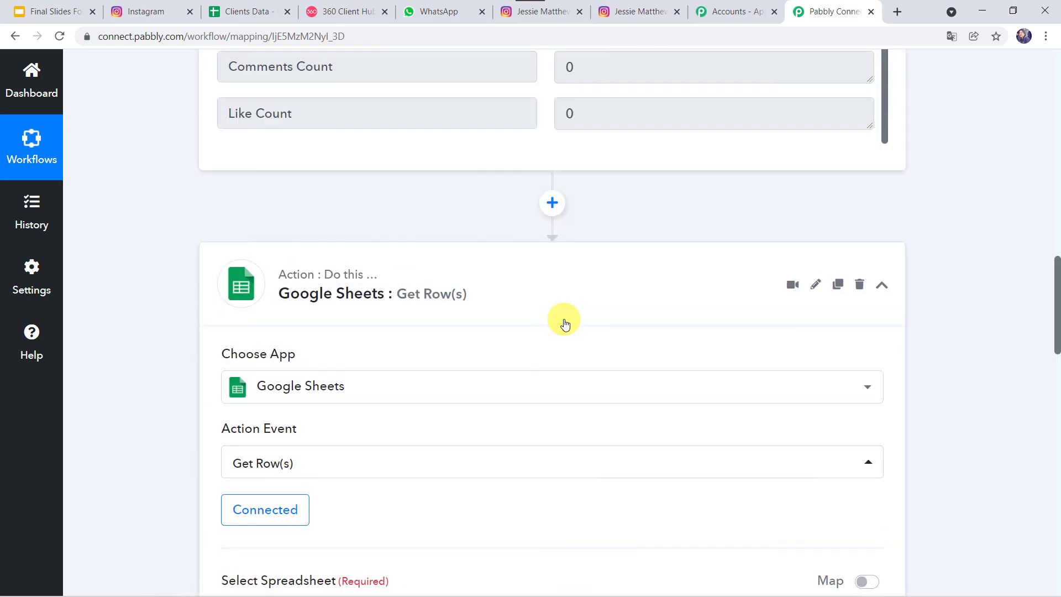
pyautogui.click(584, 272)
pyautogui.scroll(12, 585, 274)
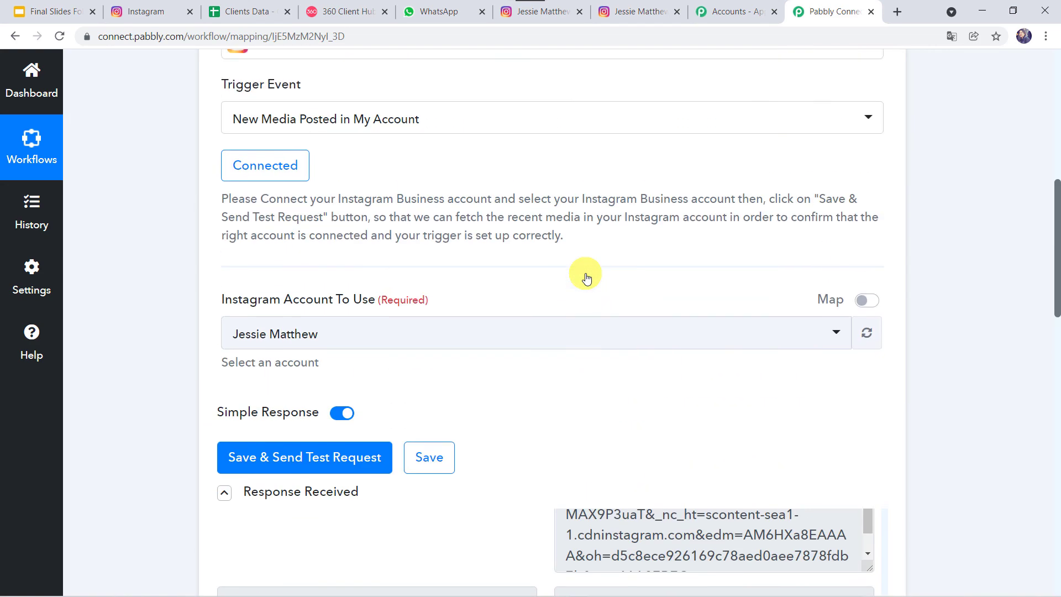
pyautogui.scroll(6, 586, 276)
pyautogui.click(589, 275)
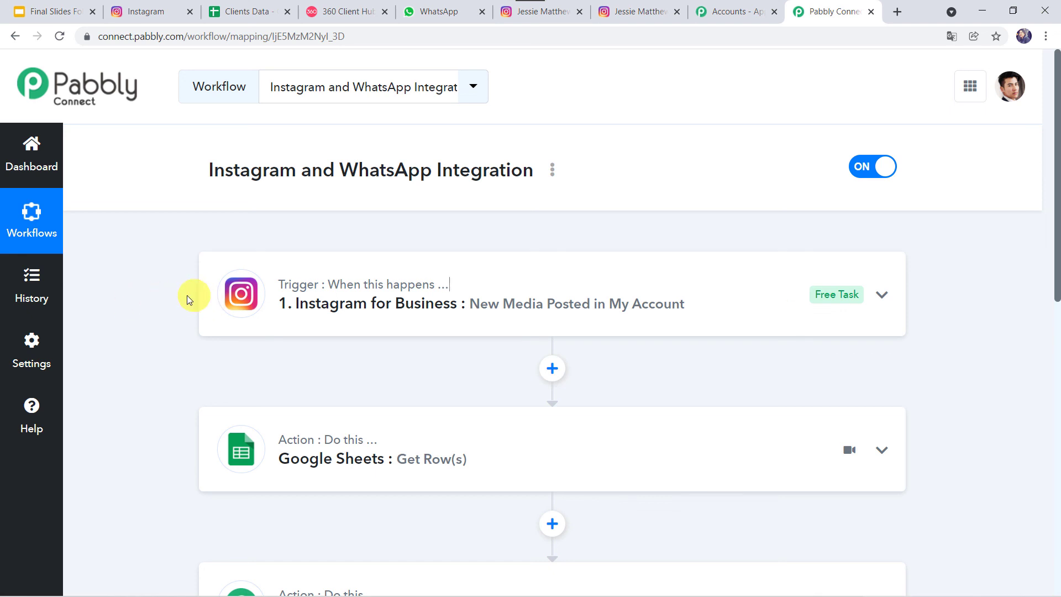
# Step: Review the order of the collapsed workflow steps, from the Instagram for Business trigger through to the WhatsApp by 360Dialog action
pyautogui.scroll(-5, 168, 297)
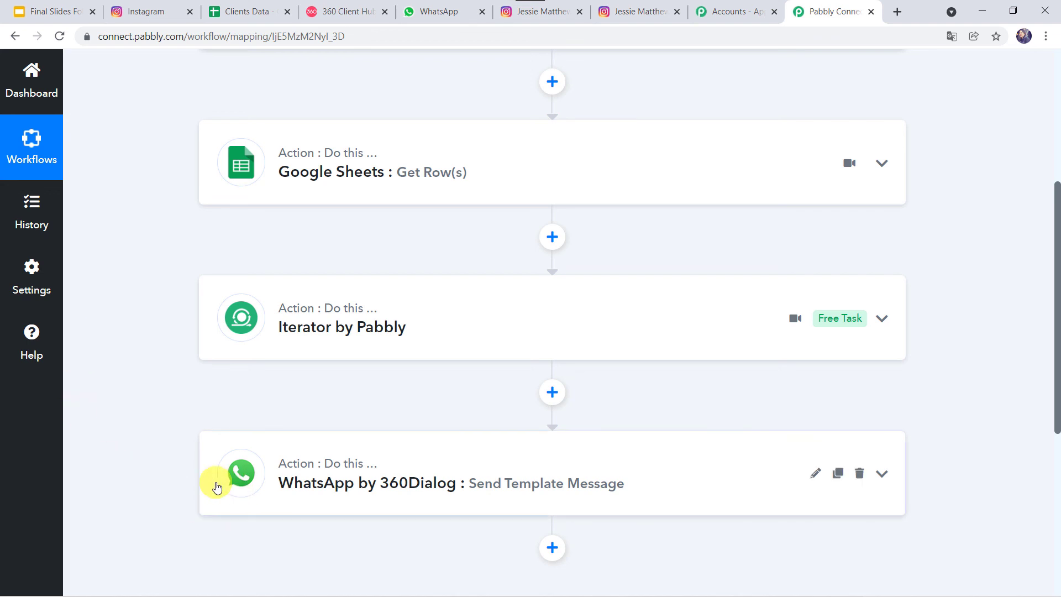
pyautogui.scroll(2, 379, 206)
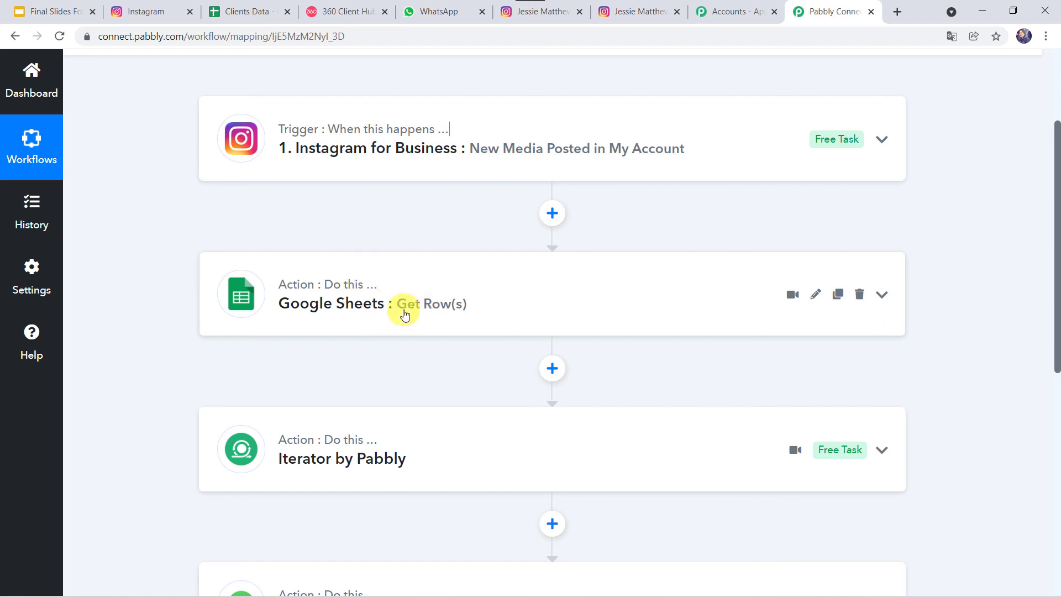
pyautogui.scroll(-2, 404, 313)
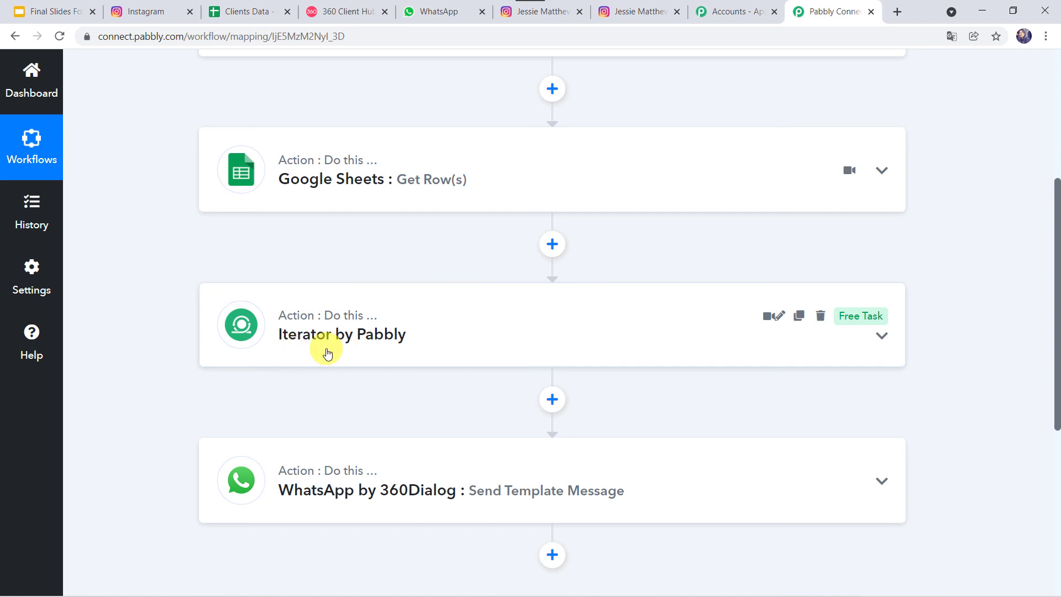
pyautogui.scroll(-2, 328, 354)
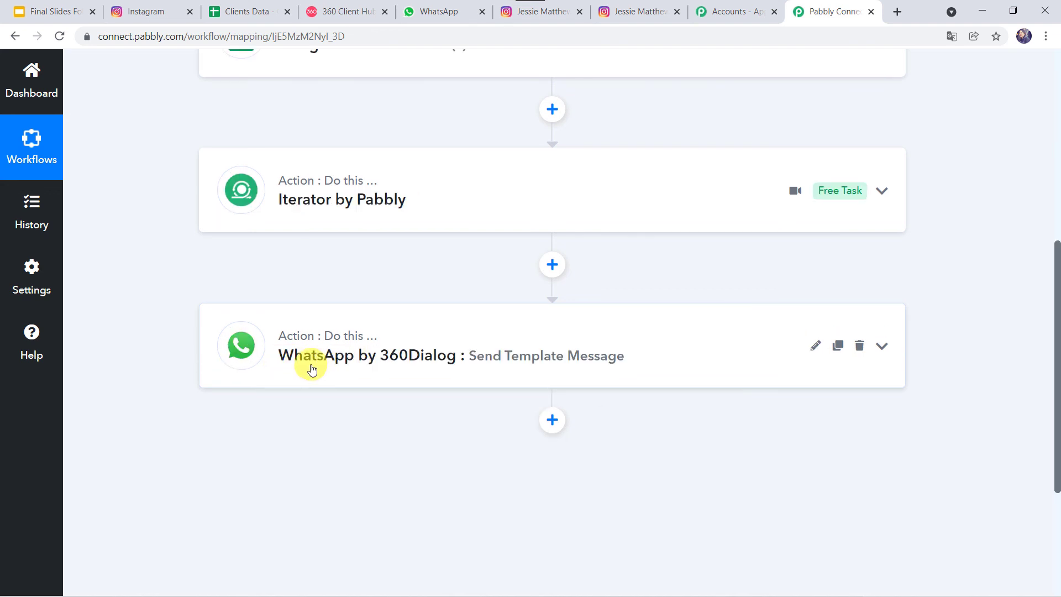
pyautogui.scroll(6, 313, 369)
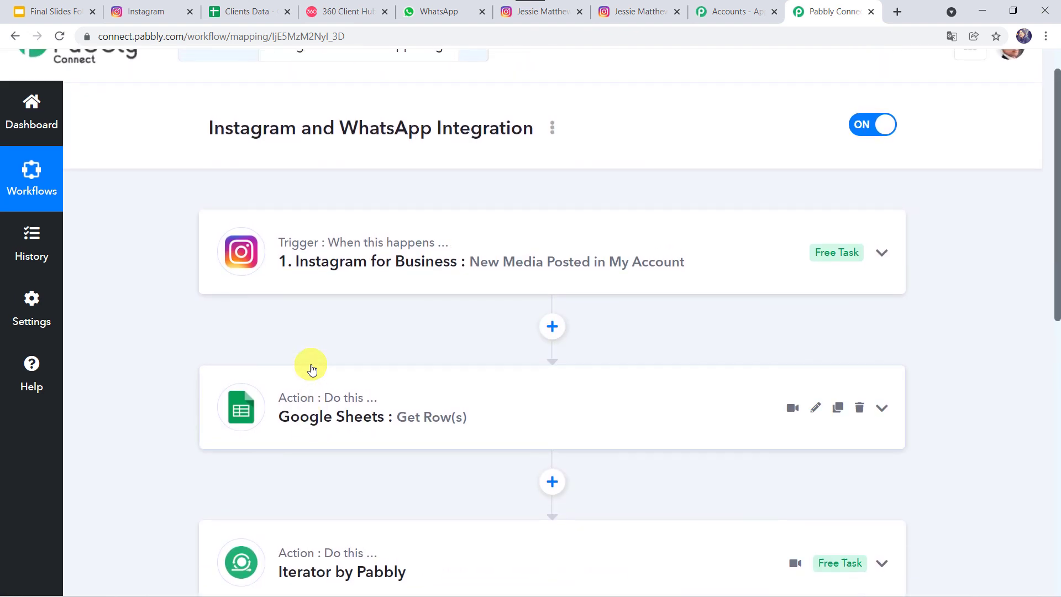
pyautogui.scroll(-1, 312, 369)
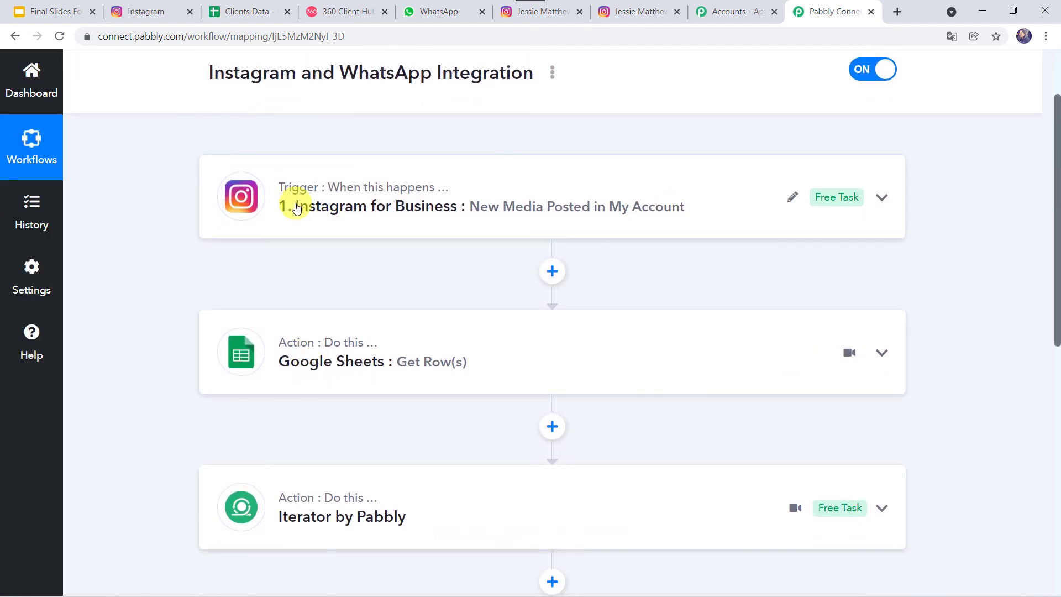
pyautogui.scroll(-3, 183, 588)
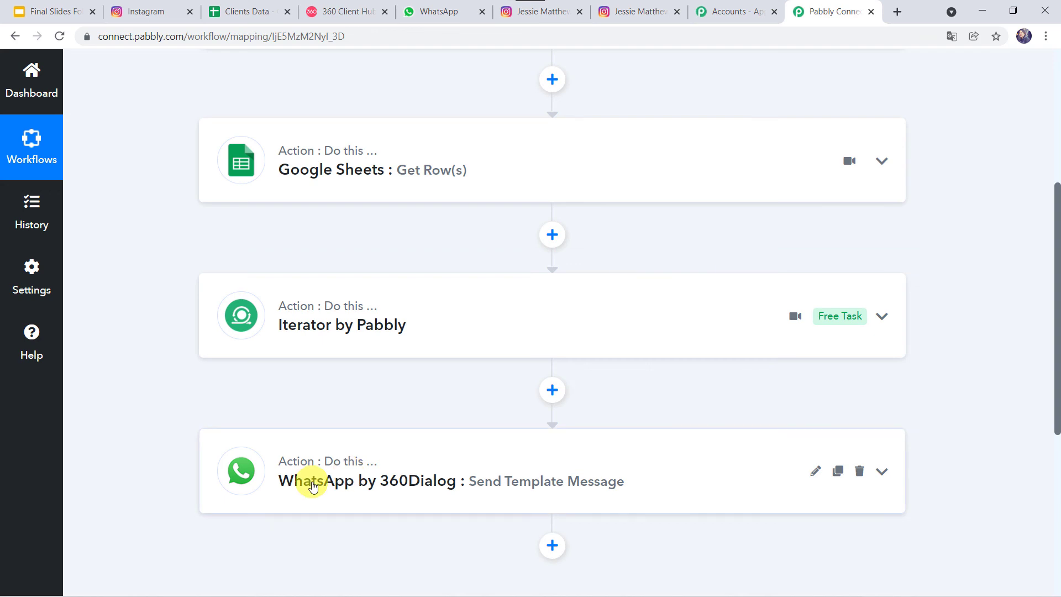
pyautogui.scroll(5, 312, 484)
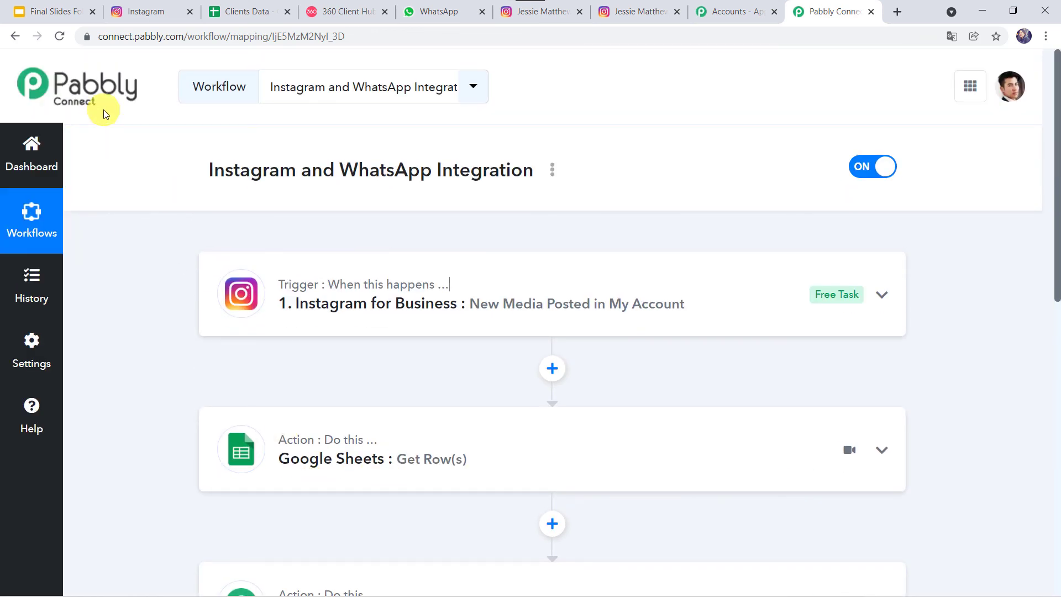